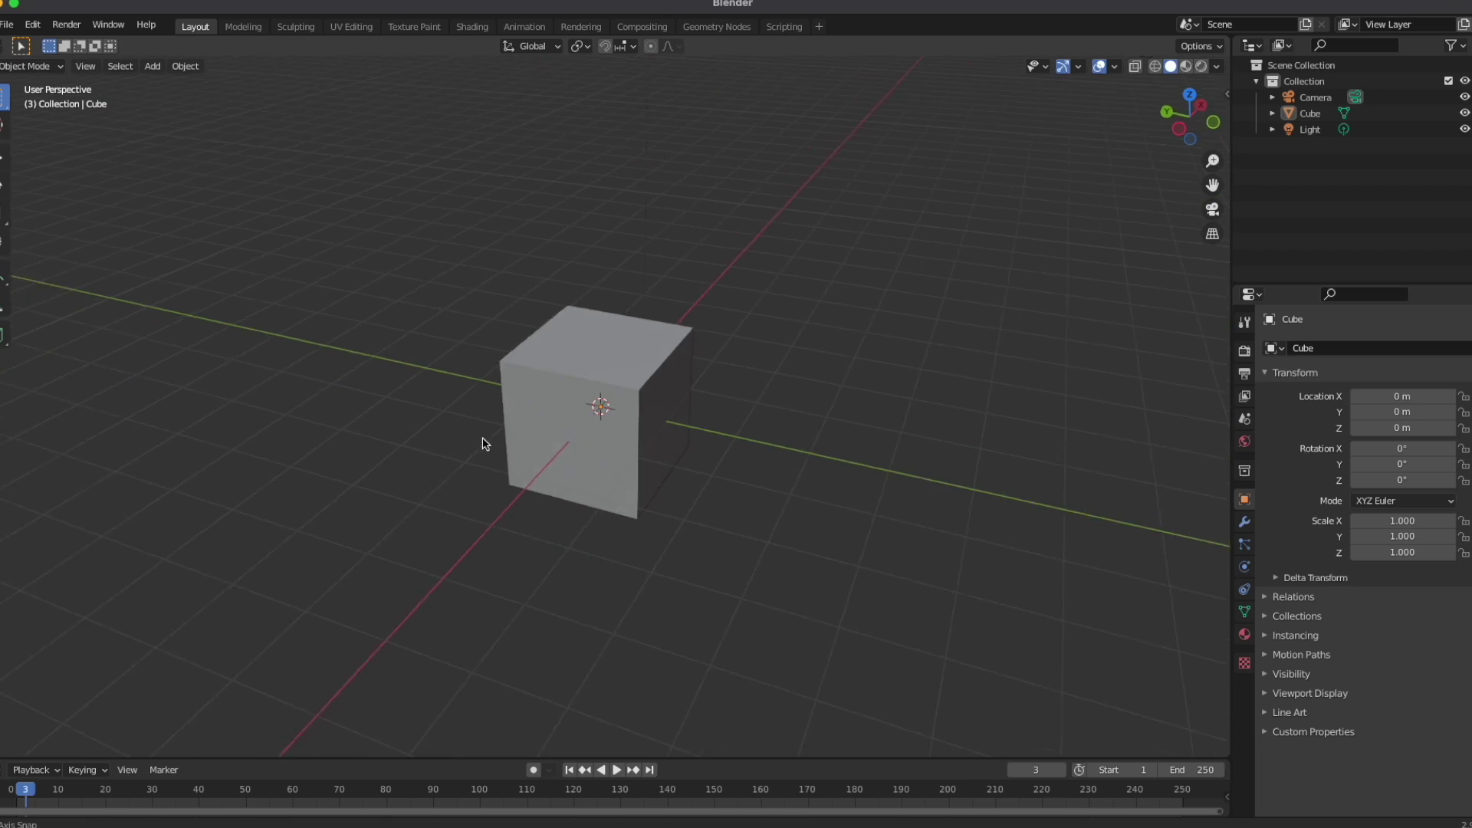
Look through the cube's object properties, including Relations, Collections, Visibility and Viewport Display, and its modifier properties
left_click(1293, 597)
left_click(1293, 596)
left_click(1295, 616)
left_click(1295, 615)
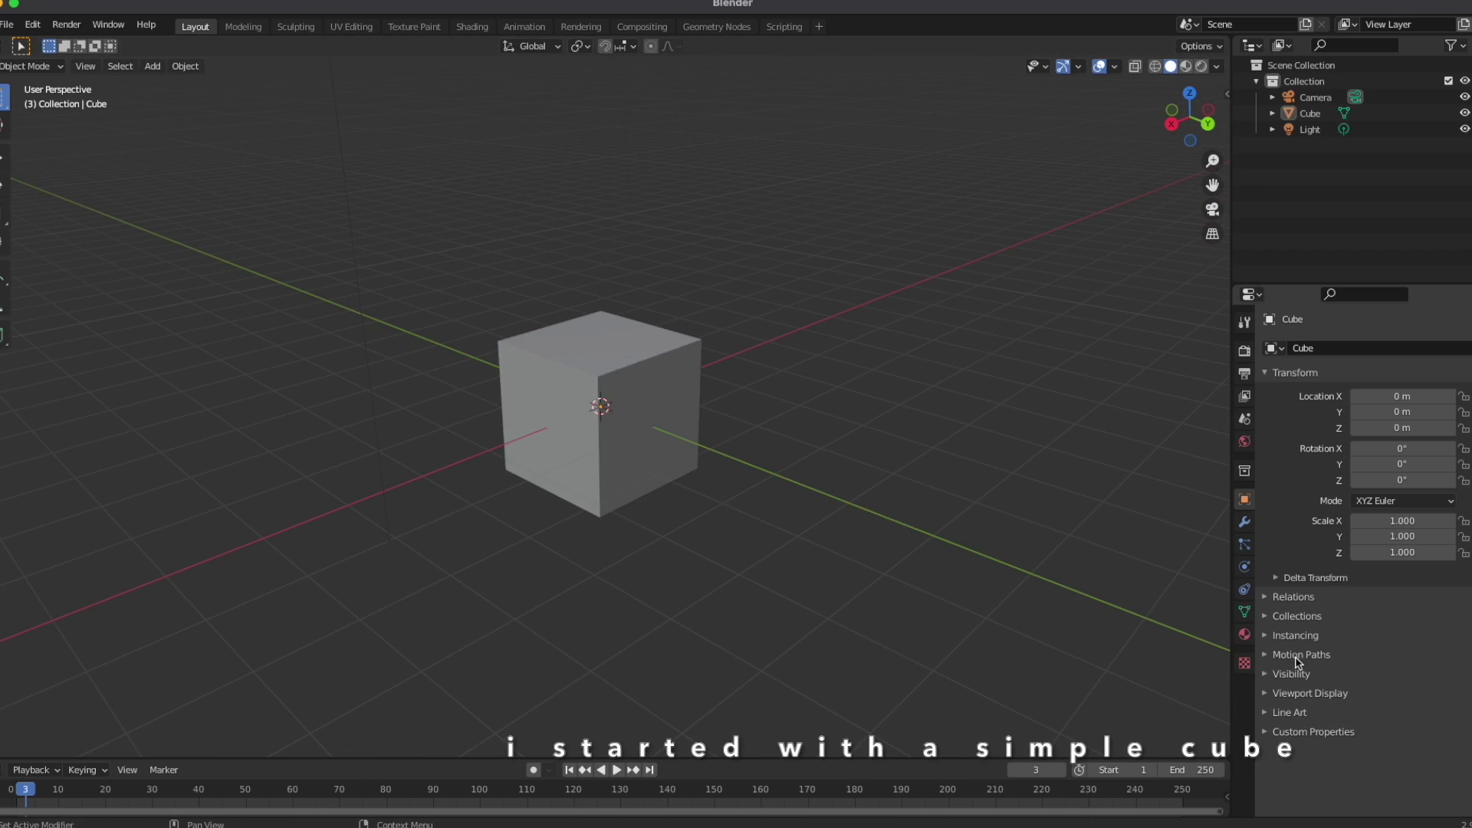
left_click(1292, 673)
left_click(1292, 673)
left_click(1301, 693)
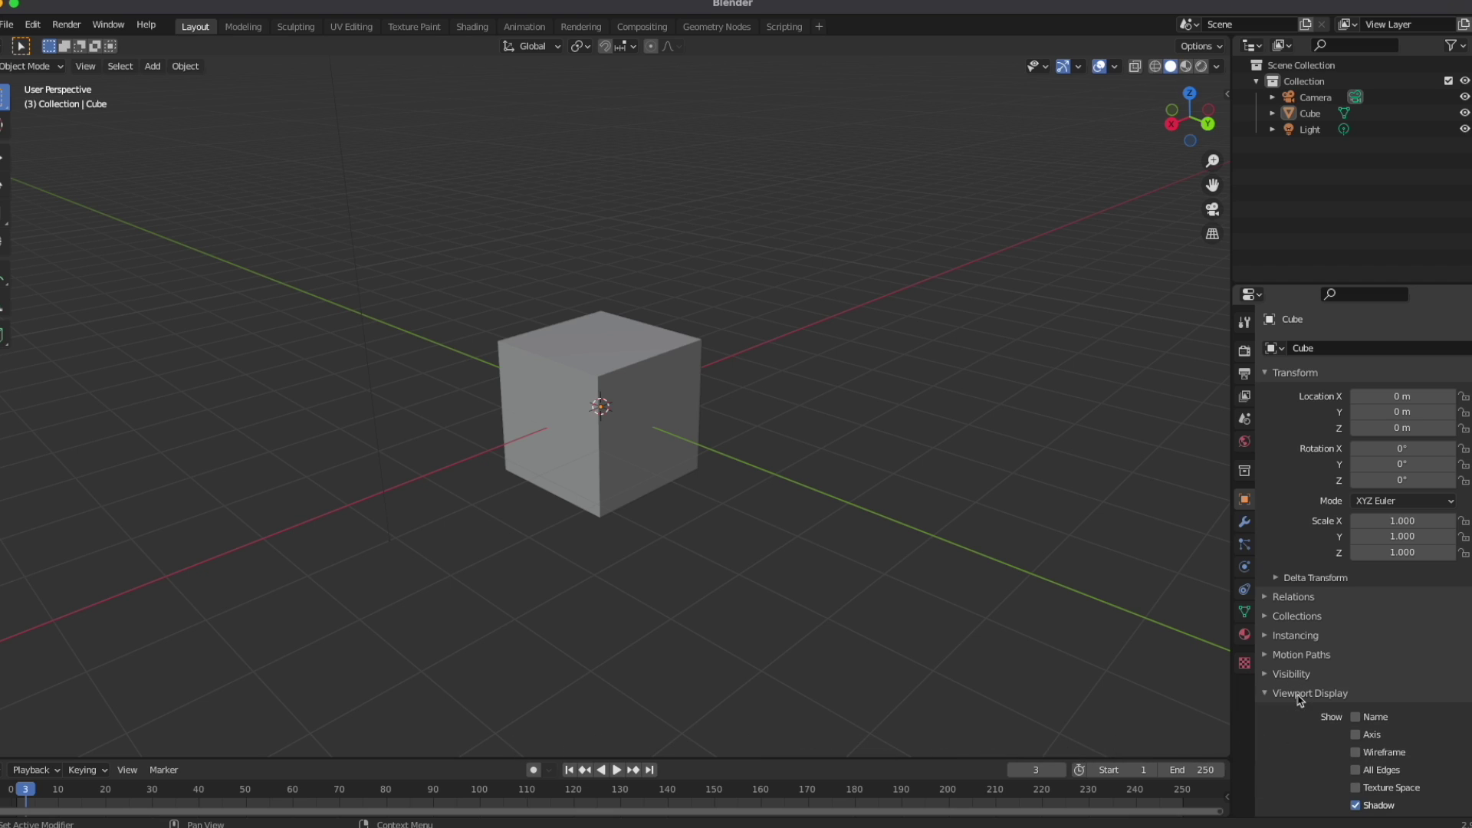
scroll(1301, 700, "down", 4)
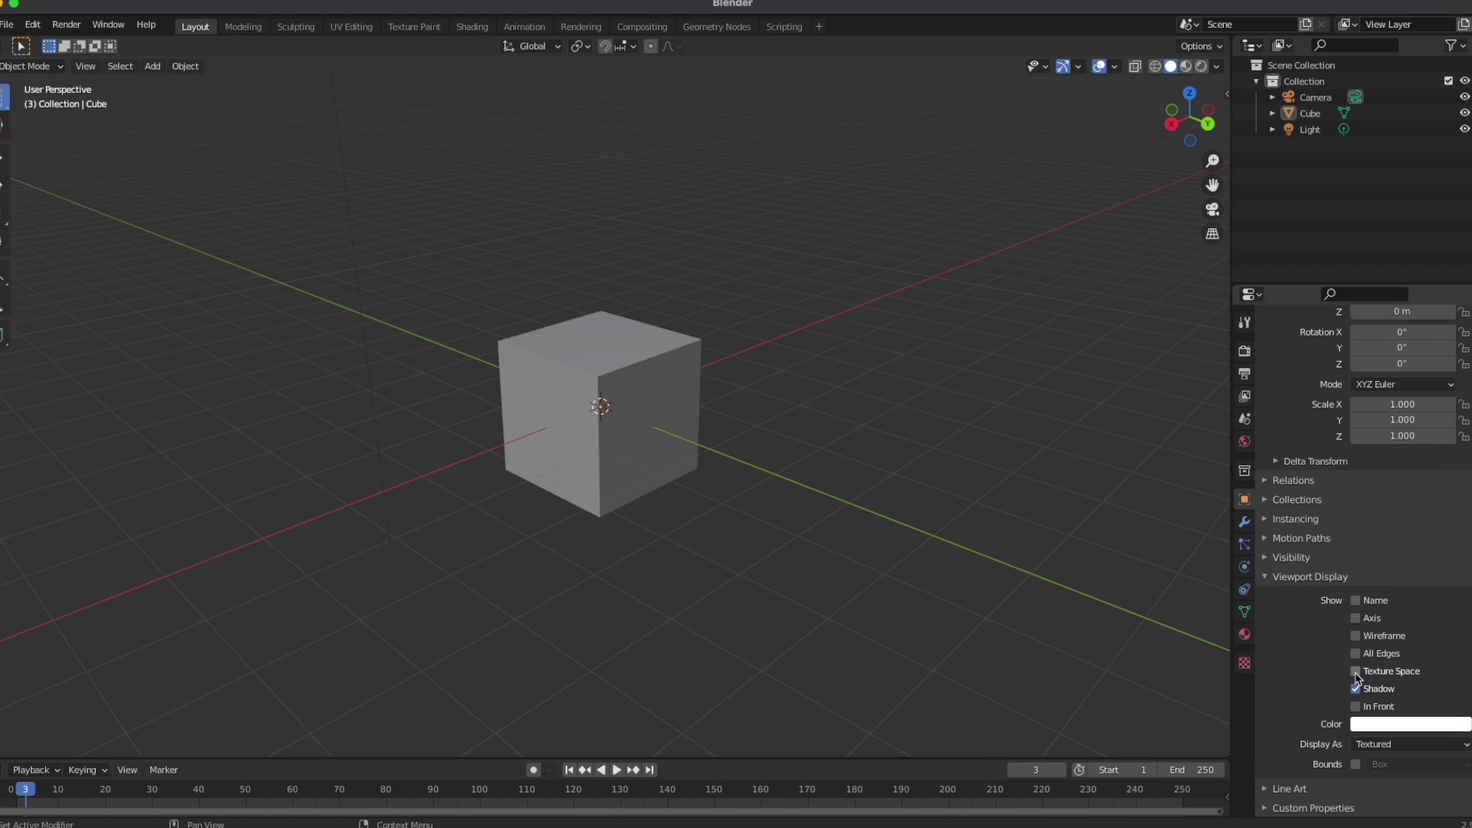
left_click(1277, 578)
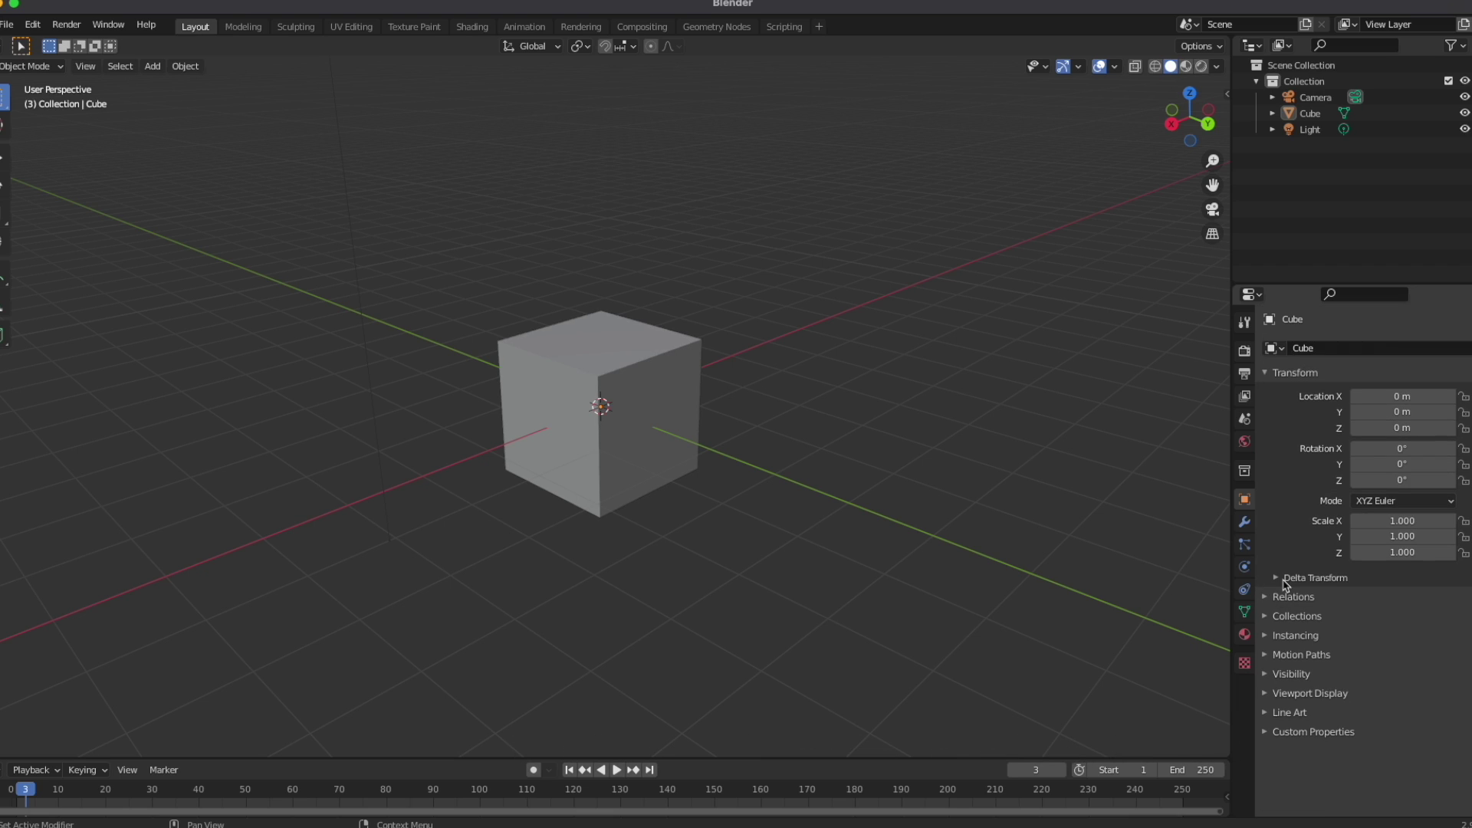
middle_click_drag(664, 503, 757, 500)
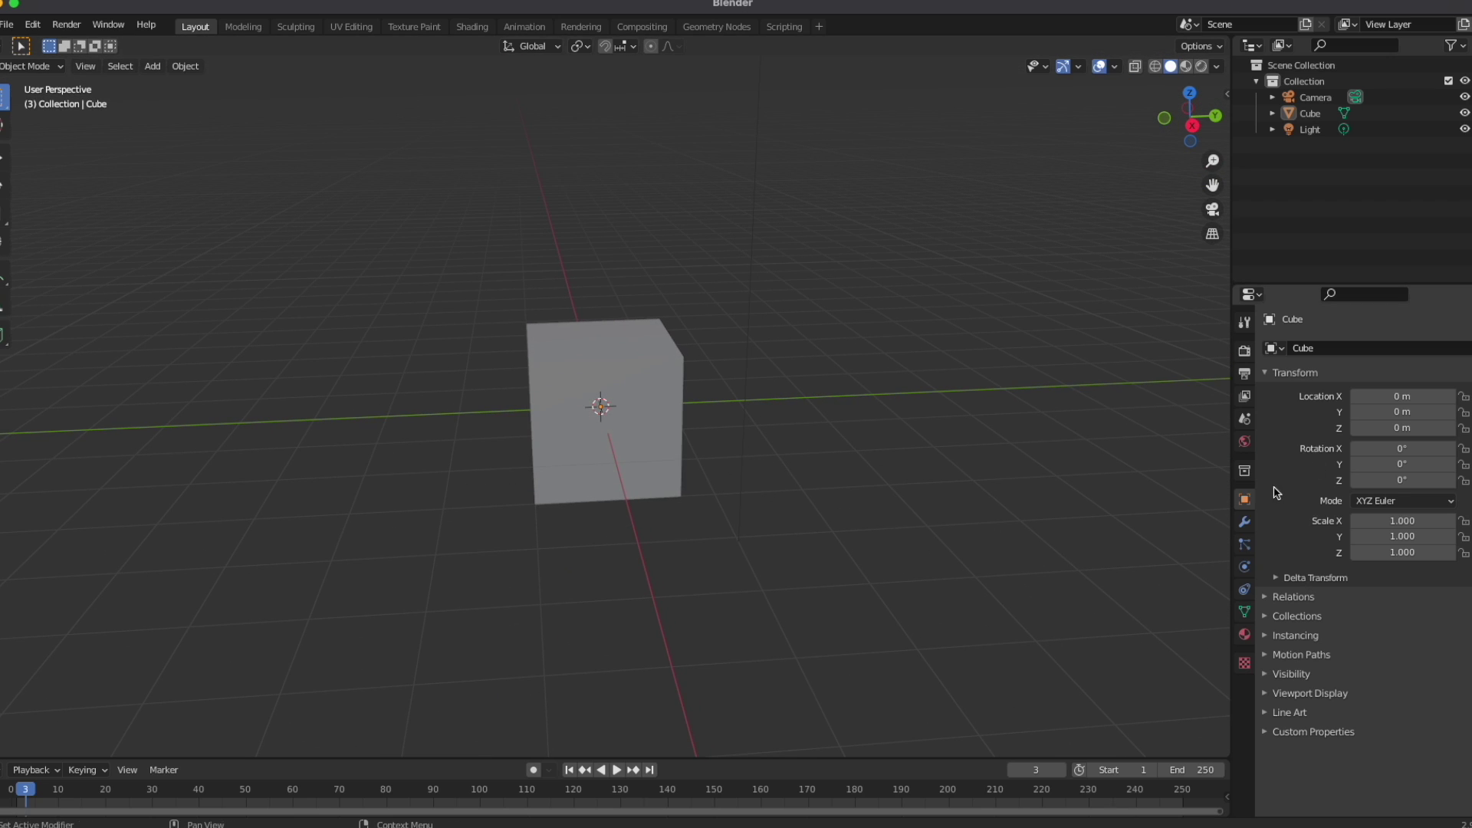
left_click(1244, 523)
left_click(1303, 348)
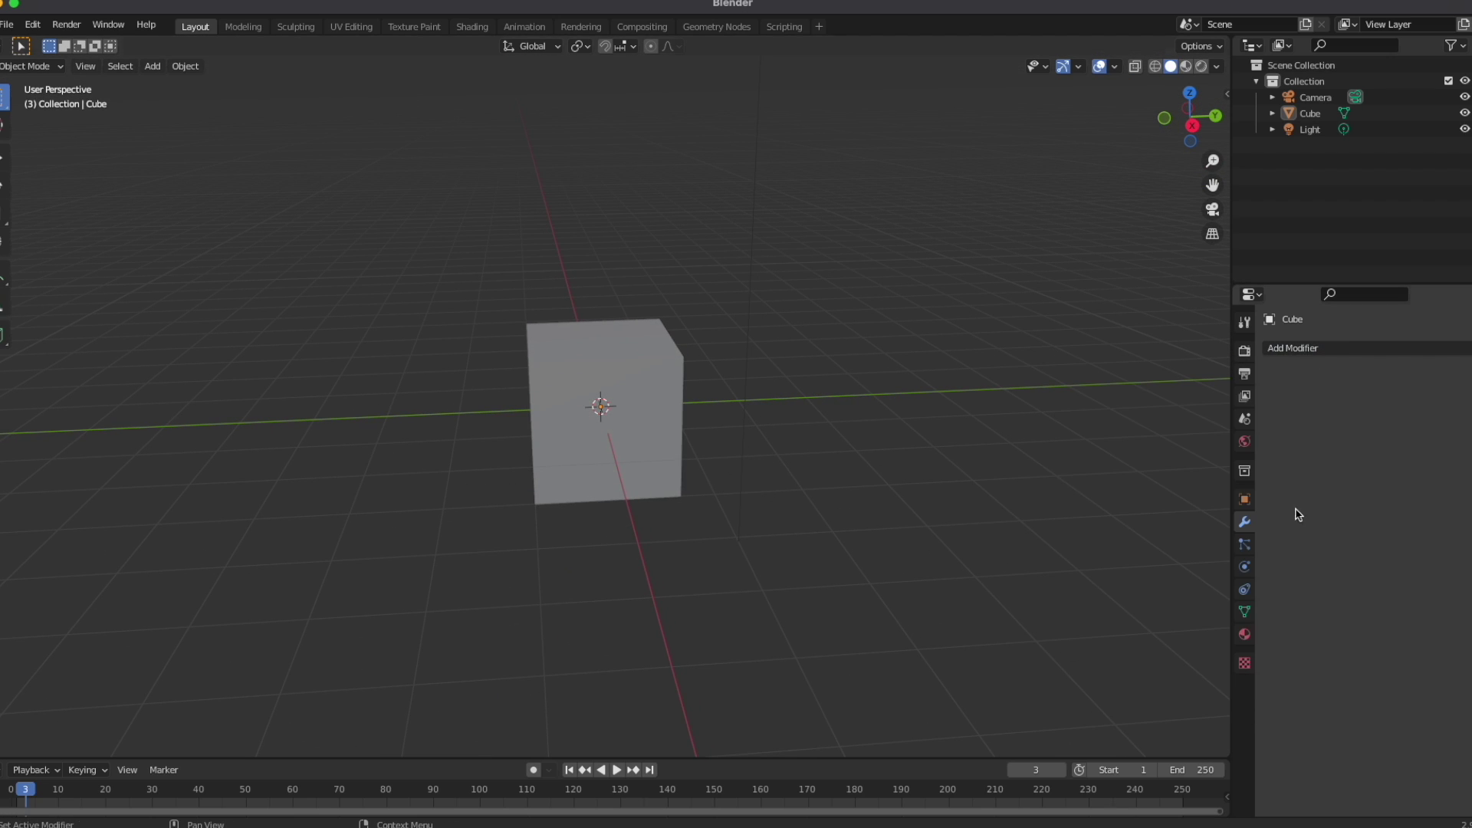
middle_click_drag(345, 338, 889, 365)
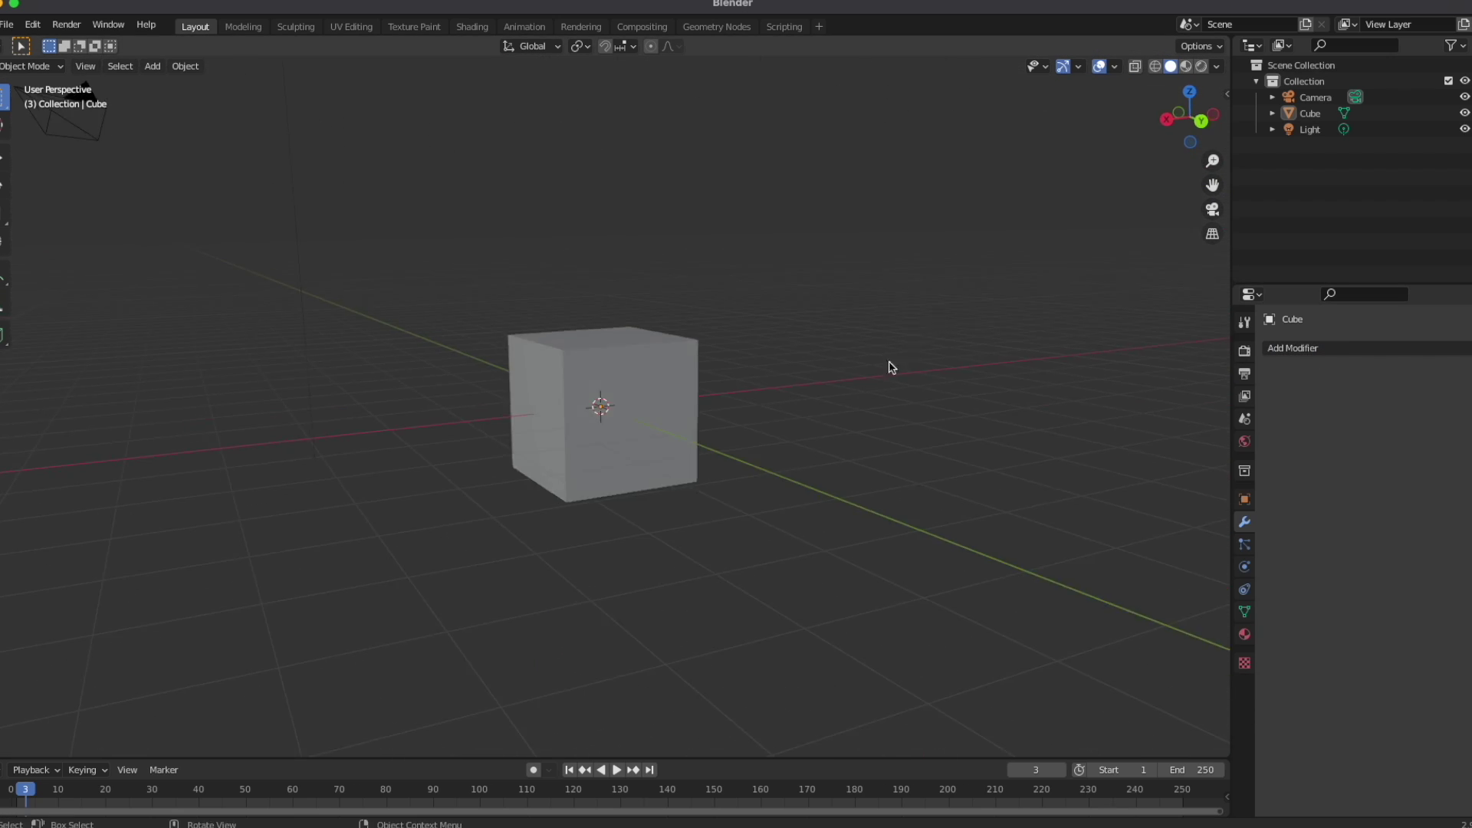
middle_click_drag(424, 437, 726, 450)
scroll(726, 450, "down", 3)
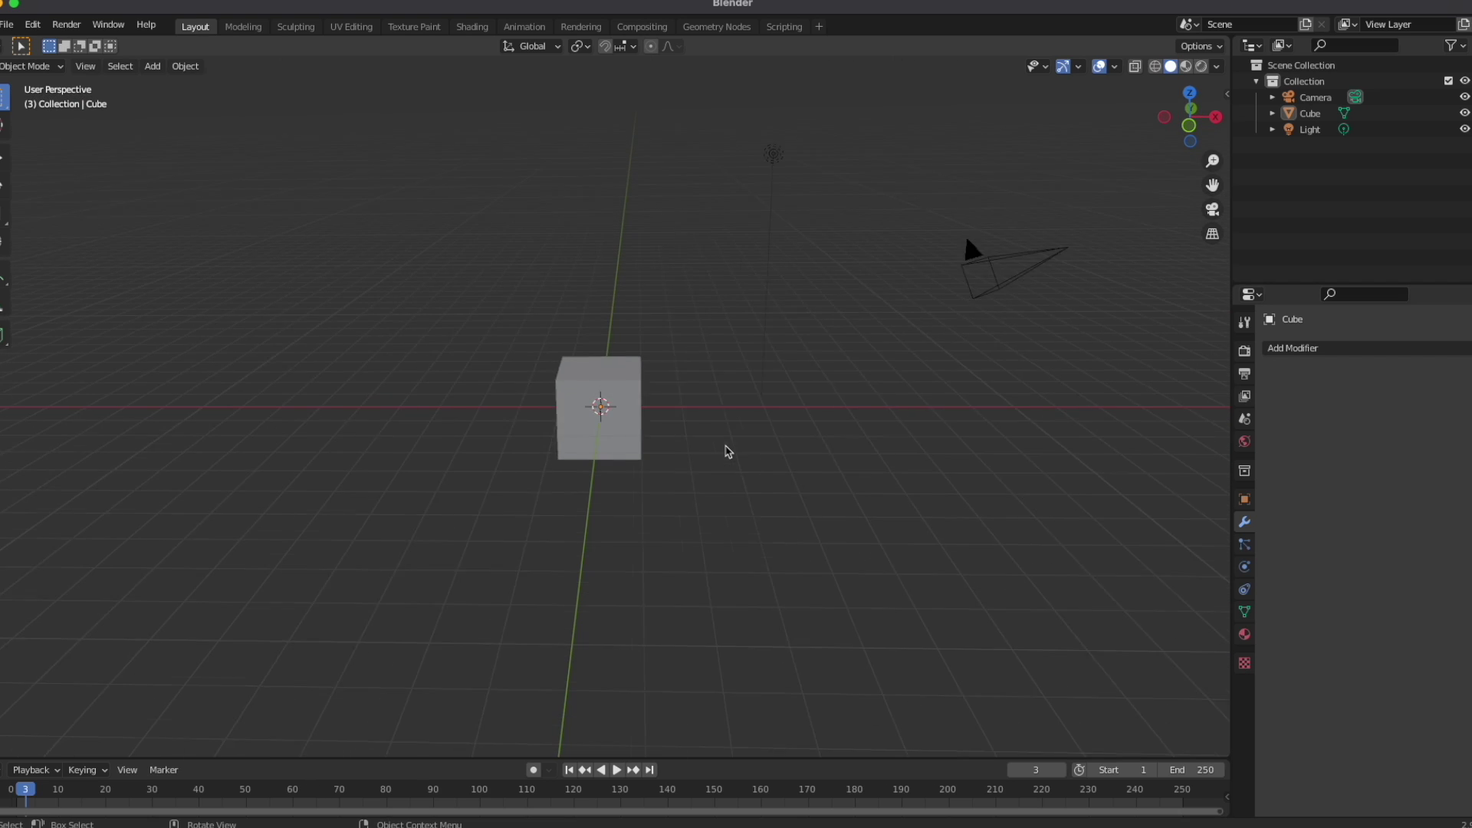
left_click(742, 201)
left_click(880, 290)
left_click(745, 199)
scroll(674, 576, "up", 5)
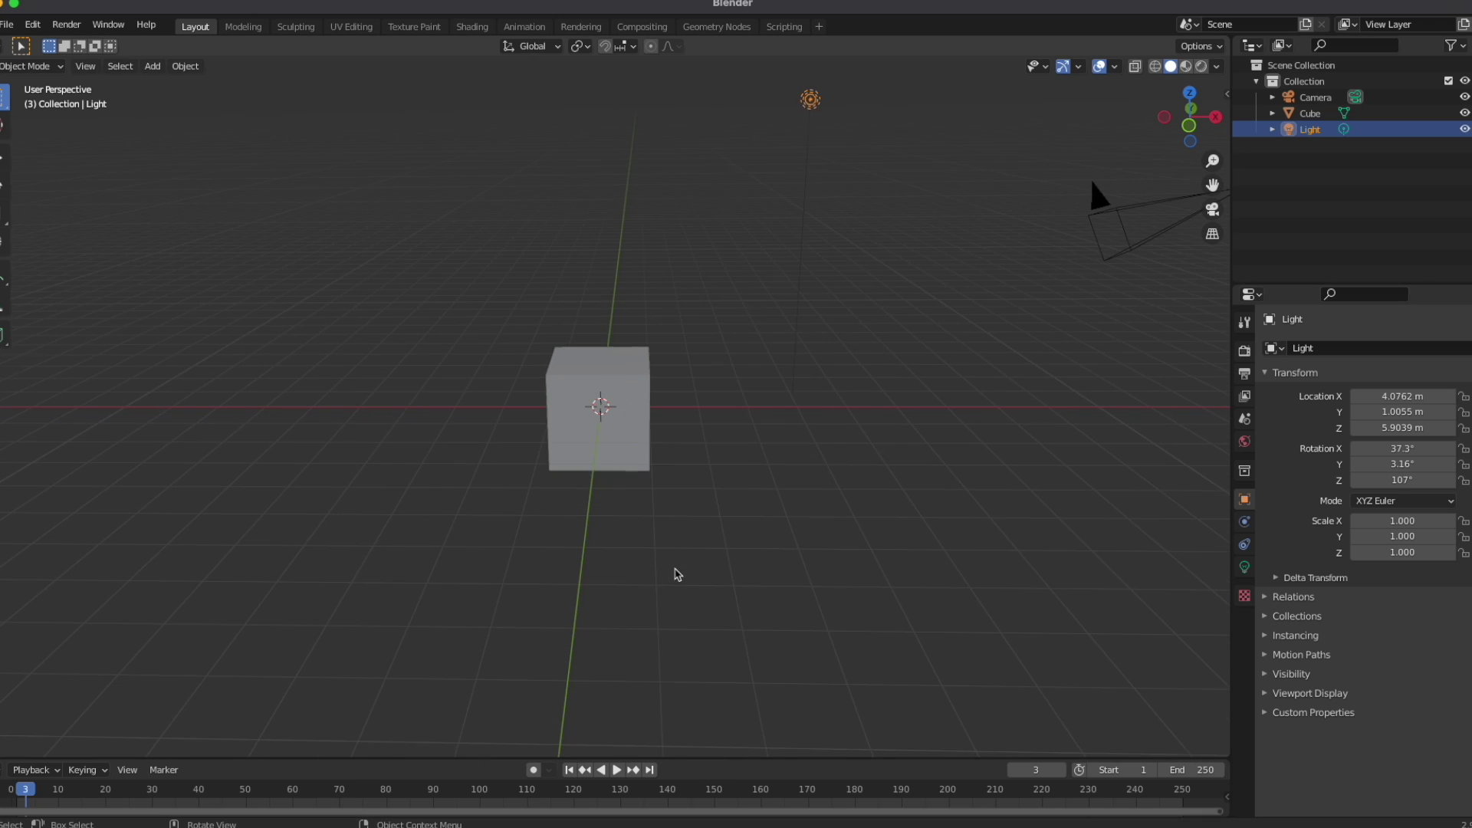
middle_click_drag(614, 380, 731, 420)
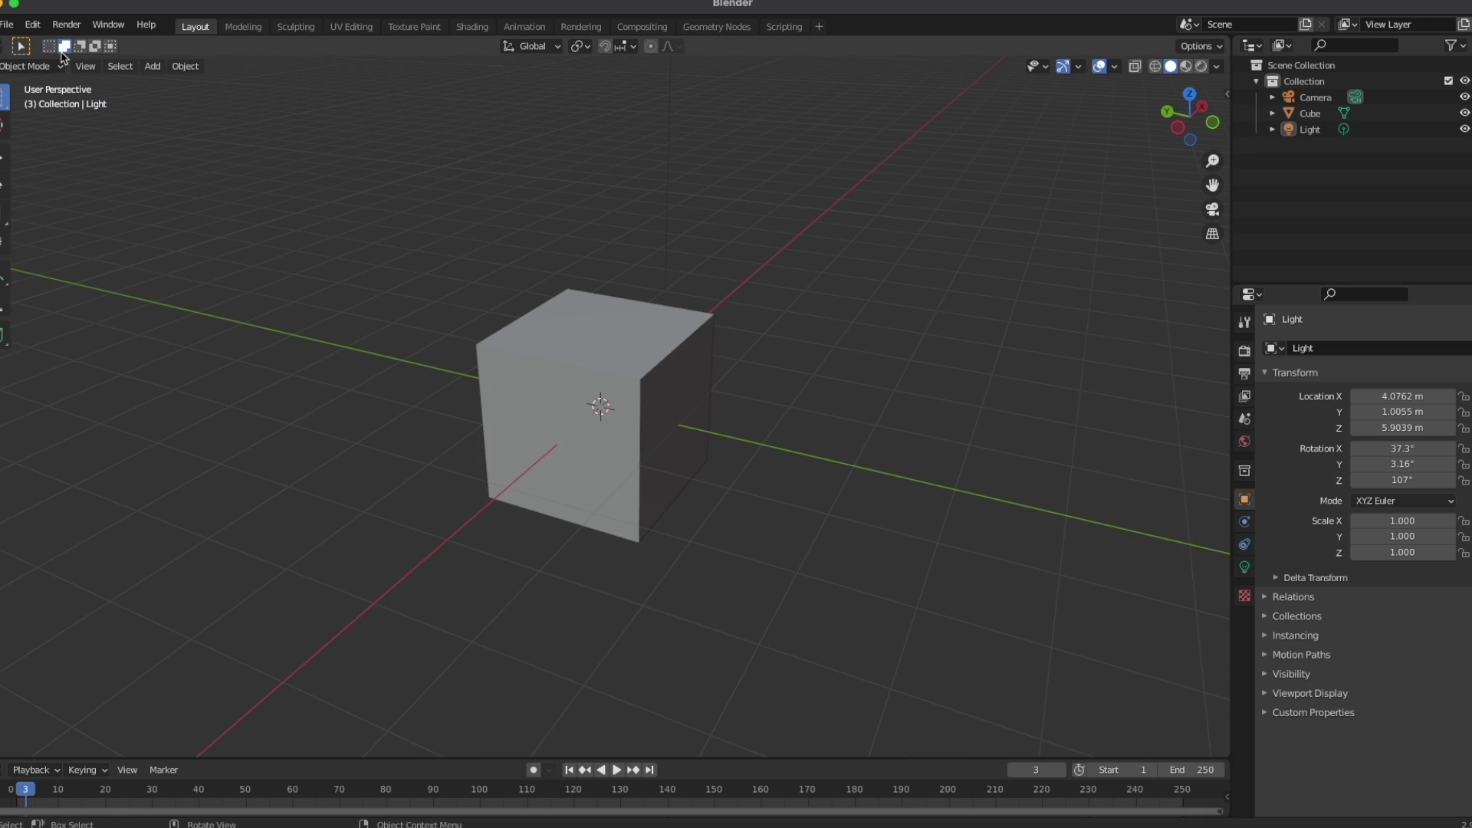
Select the default cube and switch it to Edit Mode
left_click(678, 324)
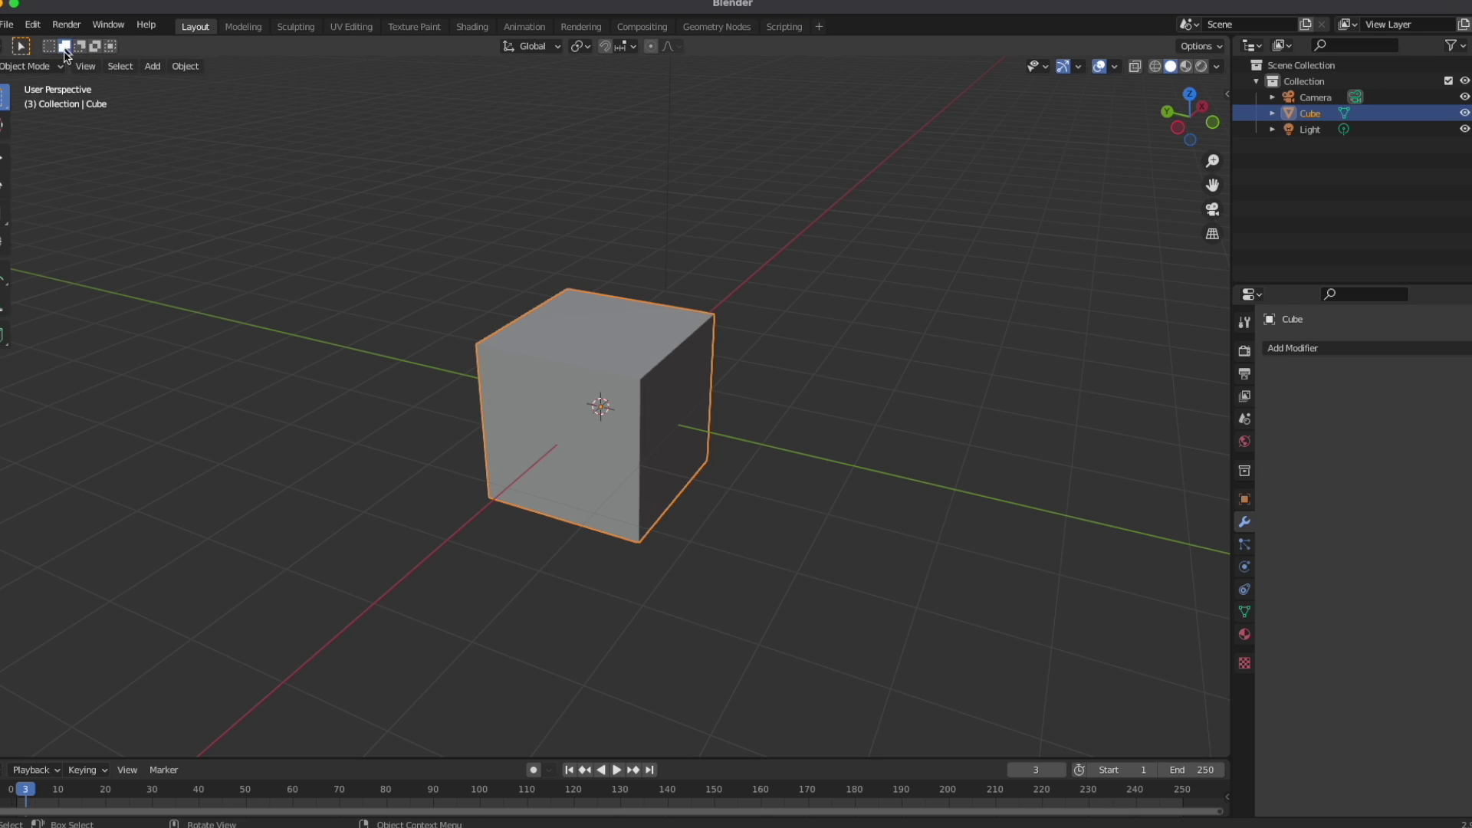
left_click(23, 67)
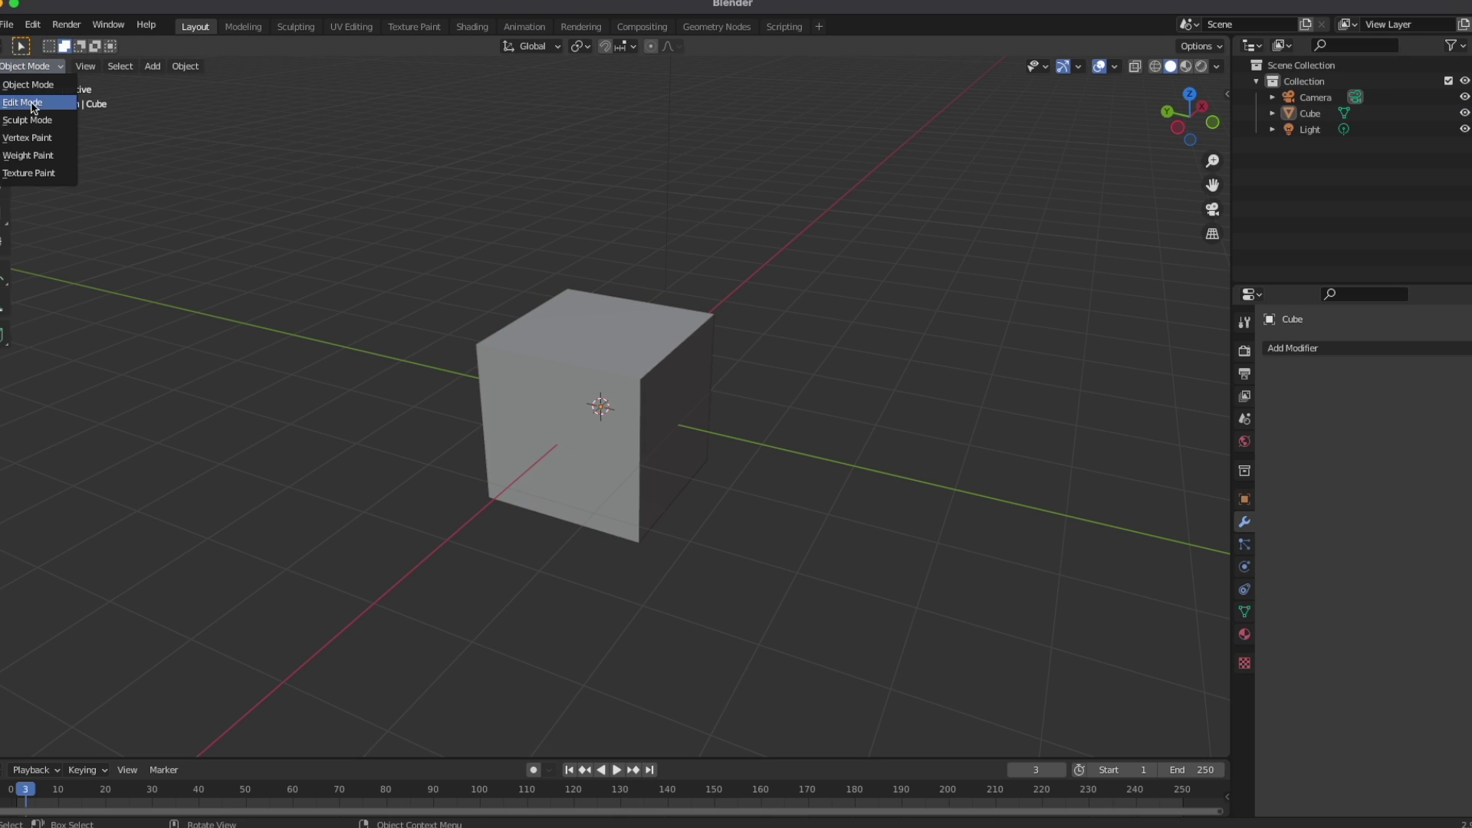
left_click(31, 105)
mouse_move(674, 409)
middle_mouse_down()
mouse_move(578, 404)
mouse_move(667, 392)
middle_mouse_up()
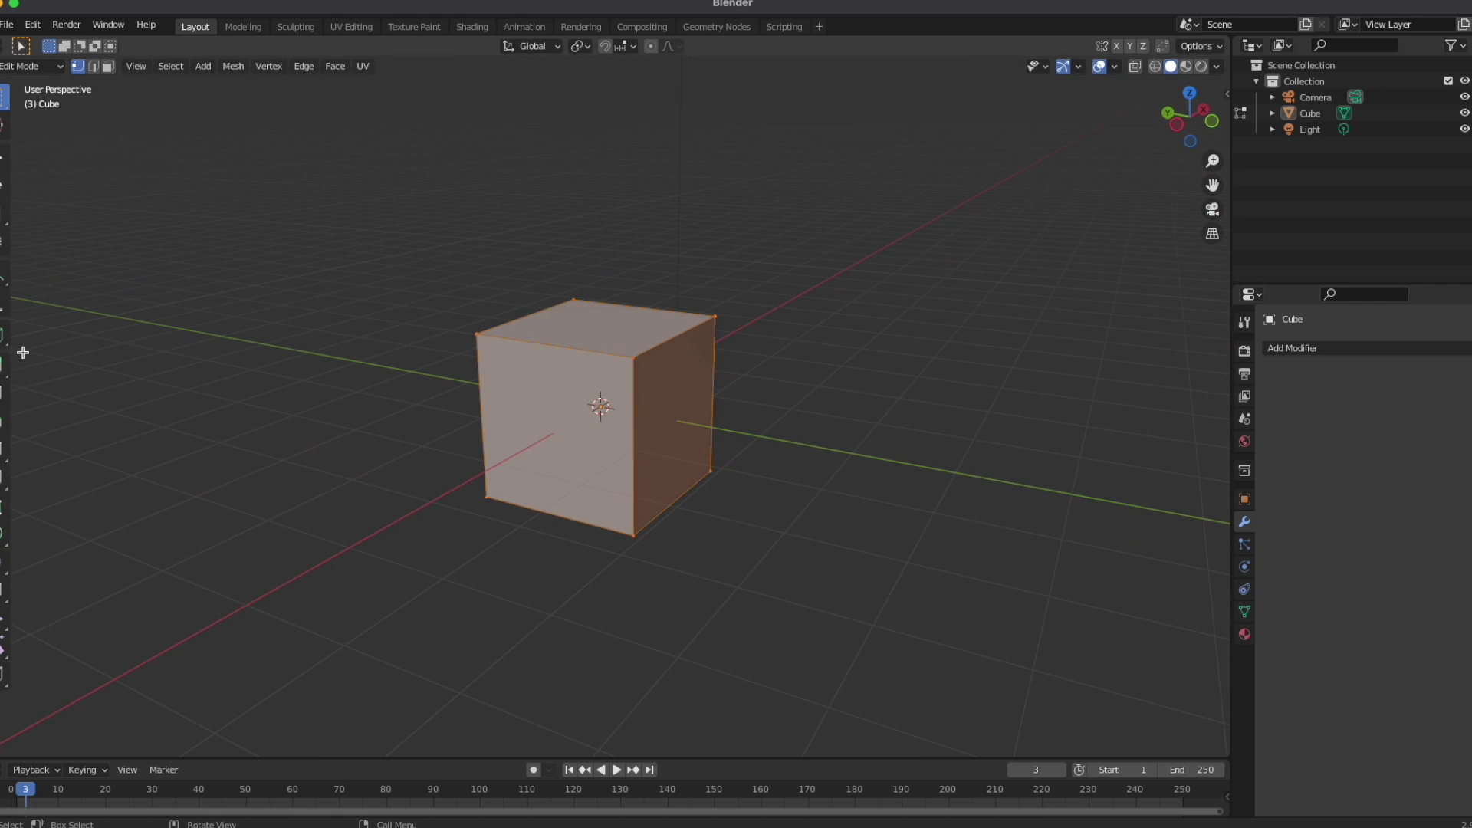
Try to extrude the whole selected cube upward with Extrude Region, and undo it
left_click(3, 367)
left_click_drag(599, 349, 496, 172)
left_click(34, 24)
left_click(53, 44)
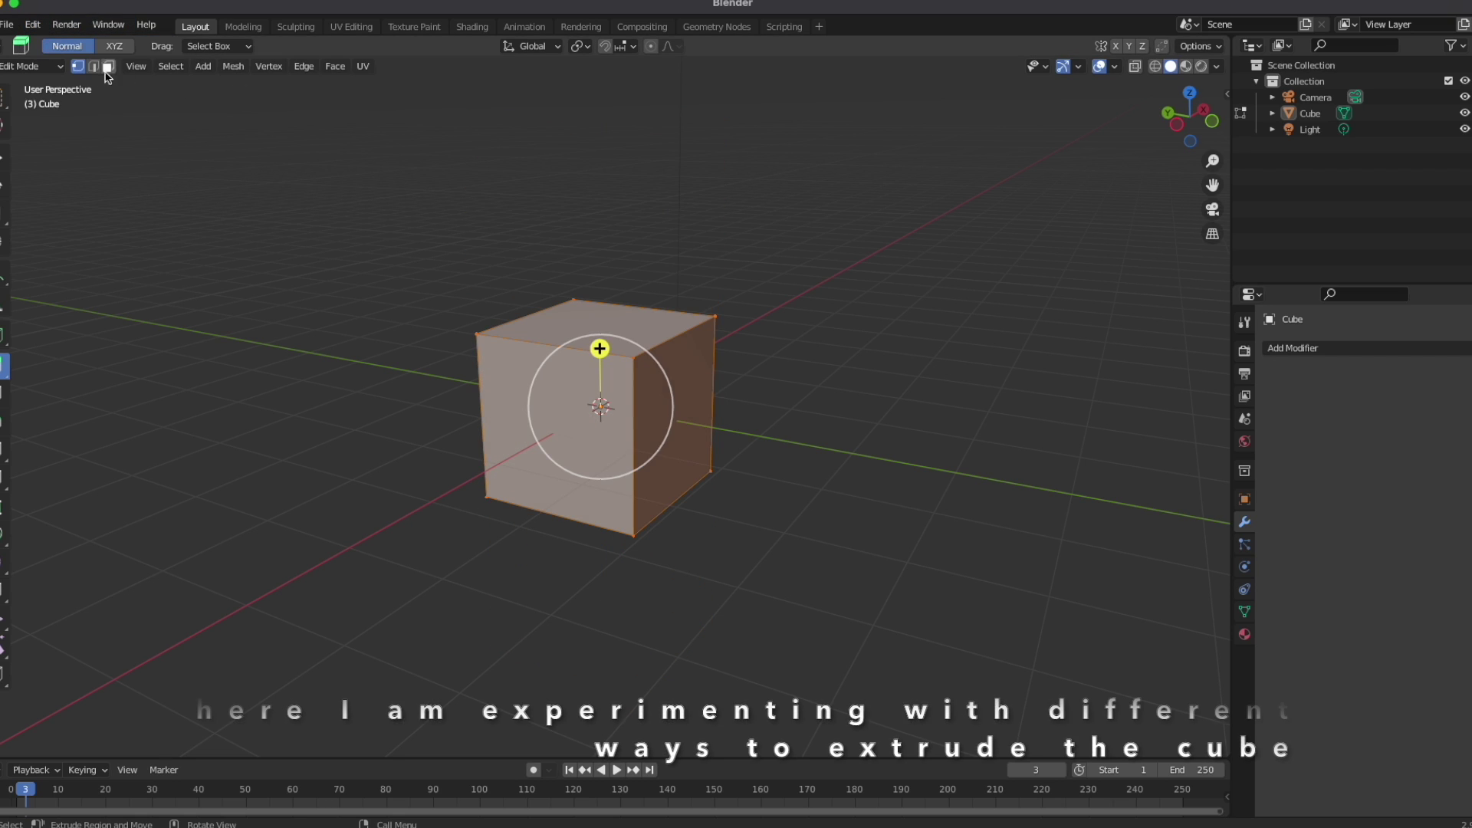
Try to extrude only the cube's upper front edge in edge selection mode, and undo it
key("alt+a")
key("2")
left_click(606, 352)
mouse_move(524, 311)
left_mouse_down()
mouse_move(466, 269)
mouse_move(529, 337)
left_mouse_up()
left_click(34, 26)
left_click(46, 43)
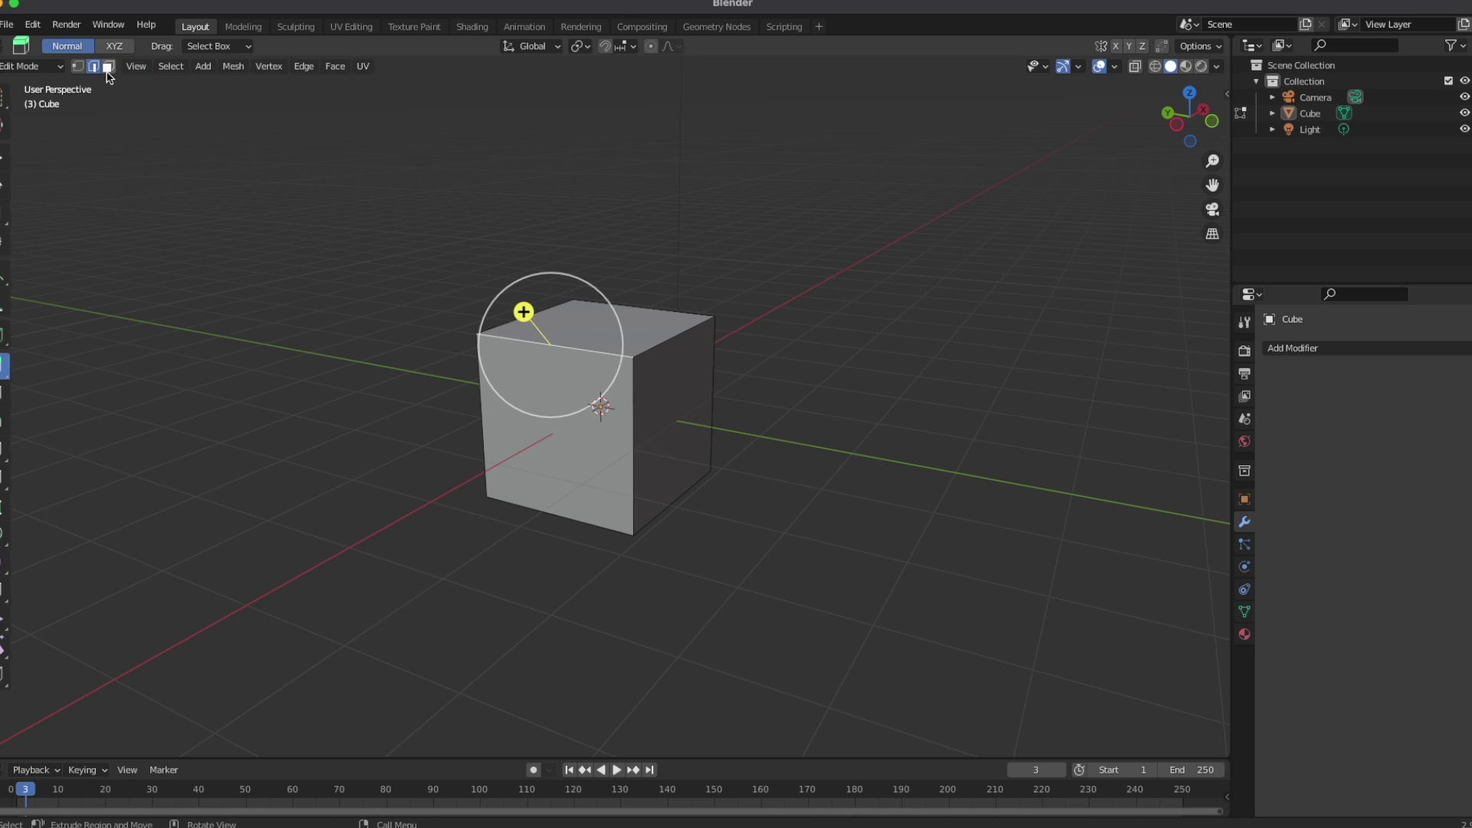
In face selection mode, extrude the cube's top face upward and the lower +X side face outward
left_click(622, 342)
left_click_drag(598, 264, 574, 157)
middle_click_drag(759, 384, 675, 445)
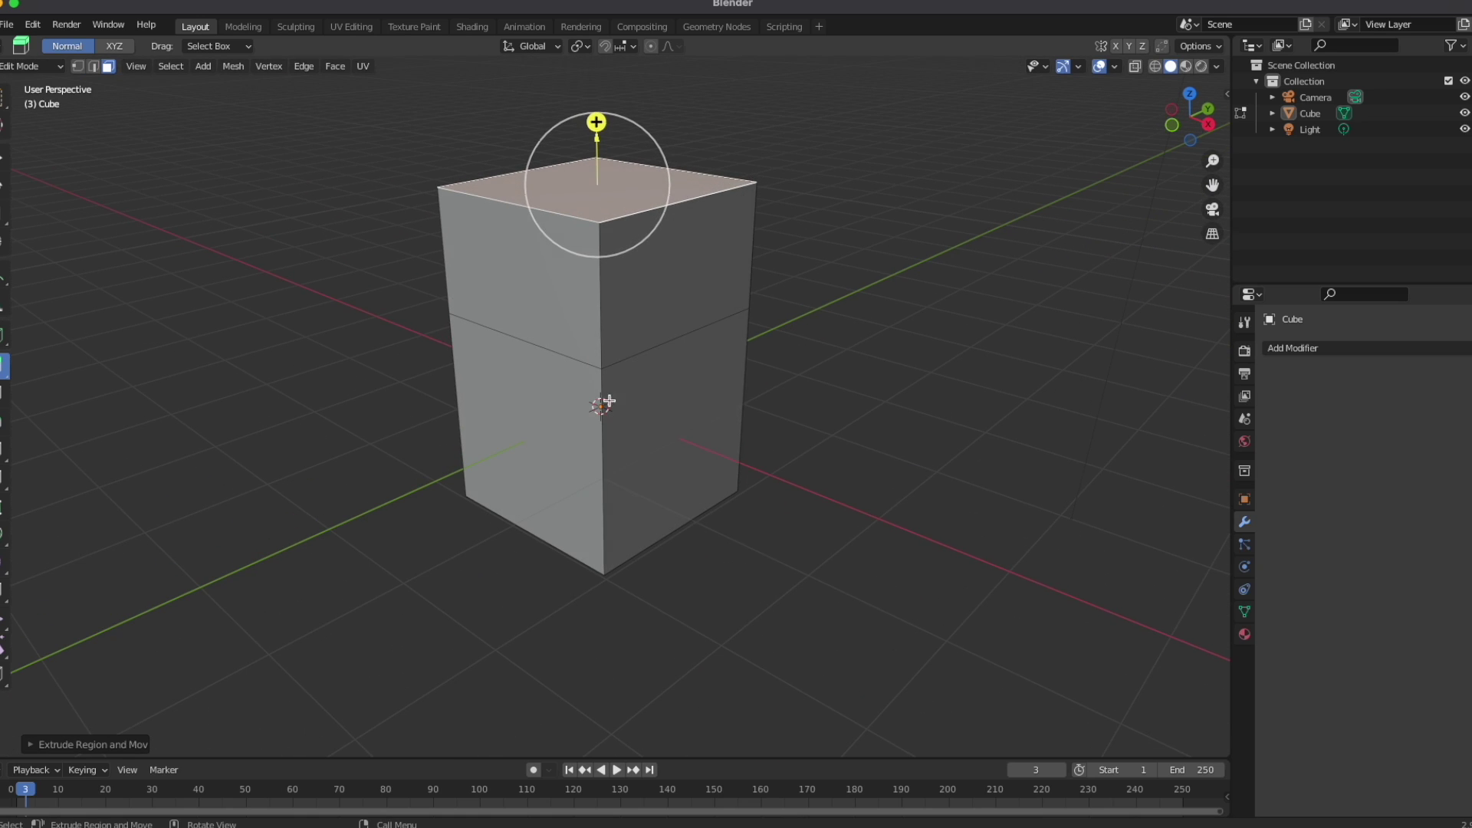
left_click(682, 452)
left_click_drag(726, 453, 868, 520)
Extrude the upper block's -X side face outward
middle_click_drag(868, 520, 943, 532)
middle_click_drag(699, 554, 805, 555)
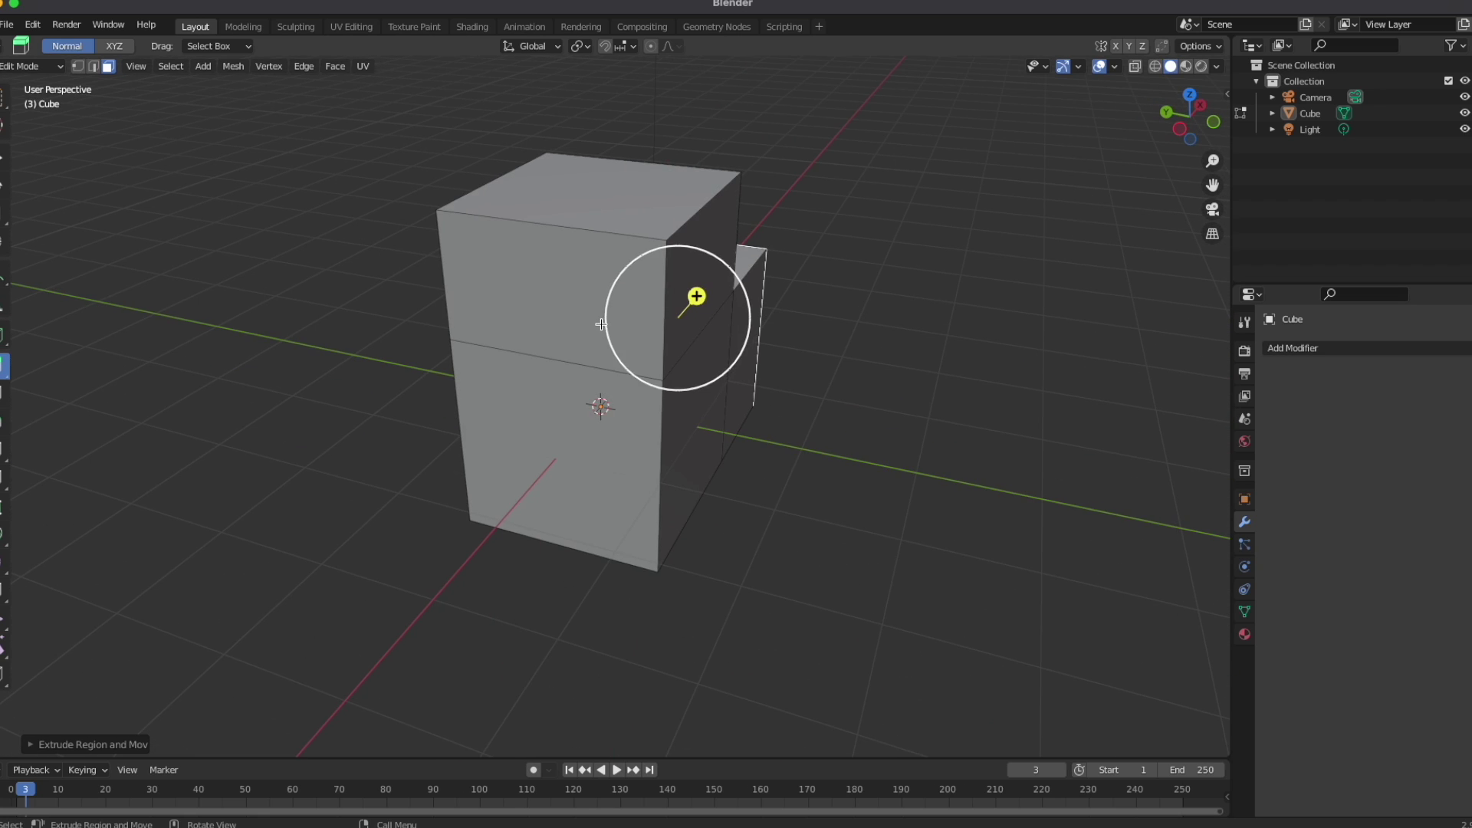
left_click(569, 315)
left_click_drag(520, 318, 456, 318)
Extrude the upper block's +X side face outward a short distance
middle_click_drag(703, 493, 605, 490)
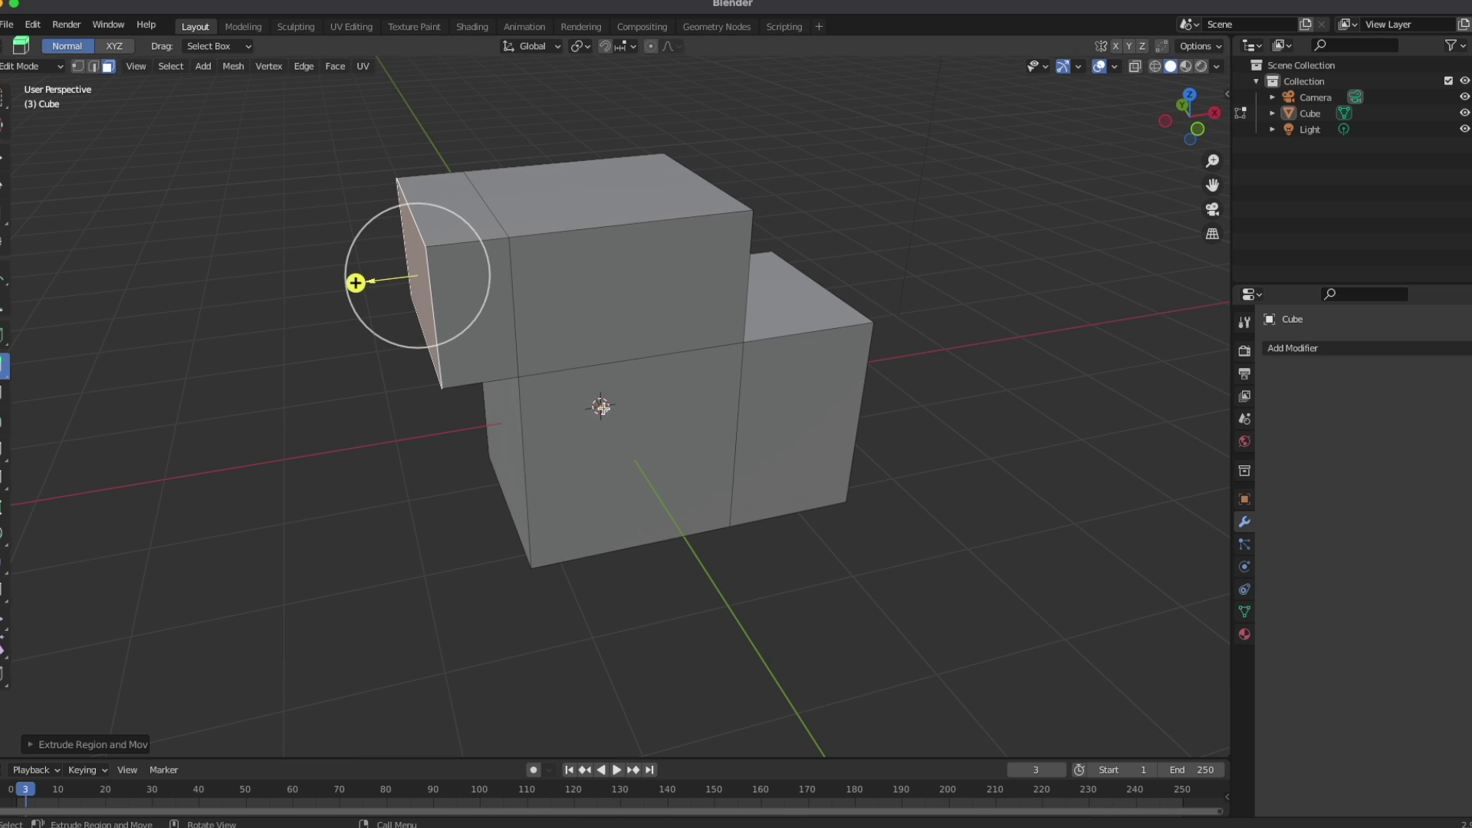
left_click(604, 426)
middle_click_drag(654, 492, 732, 456)
left_click(570, 268)
left_click_drag(553, 328, 538, 353)
Extrude the lower block's +Y side face outward
middle_click_drag(809, 374, 685, 387)
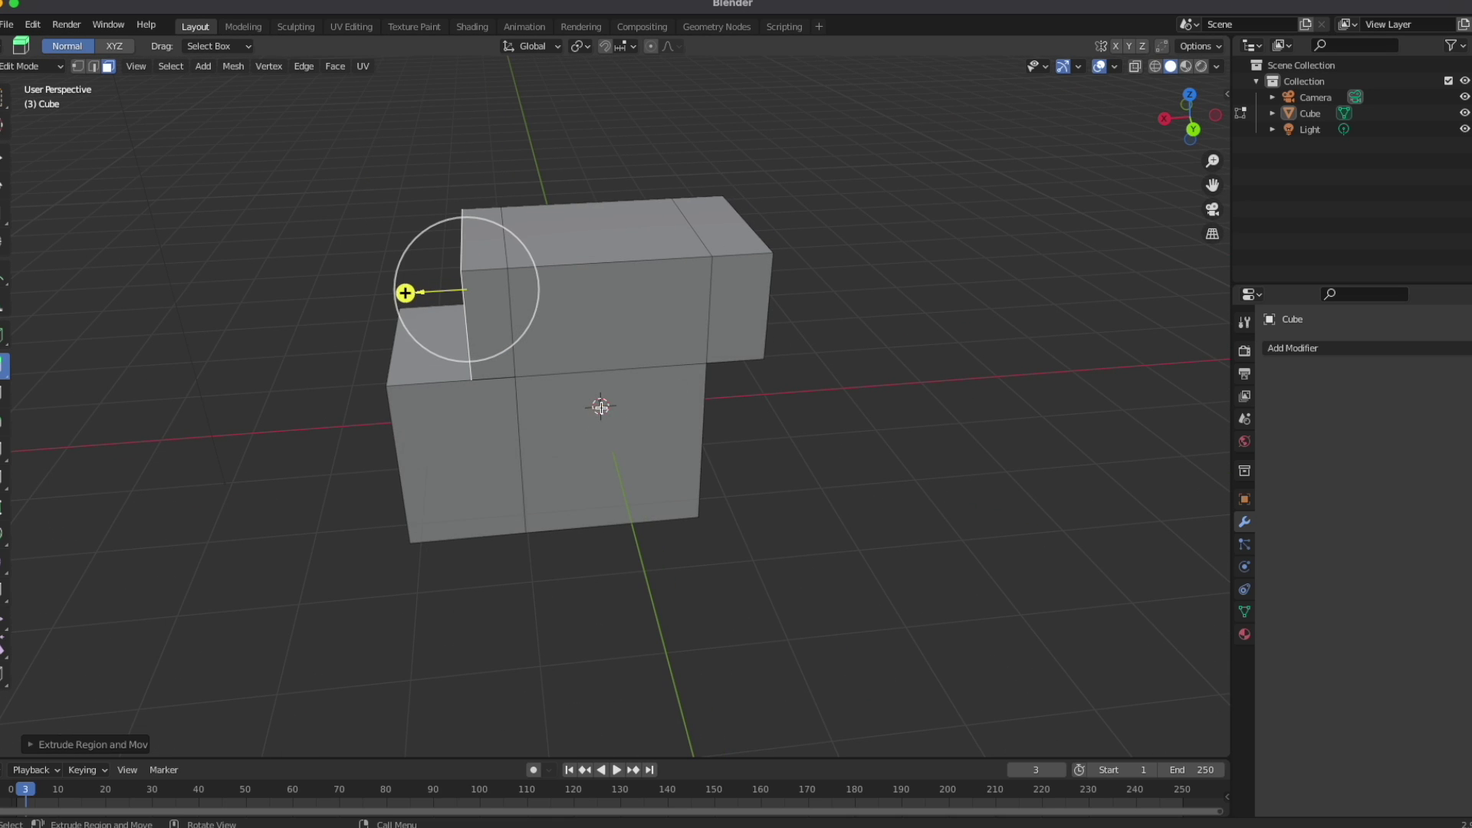
left_click(618, 483)
left_click_drag(618, 485, 636, 545)
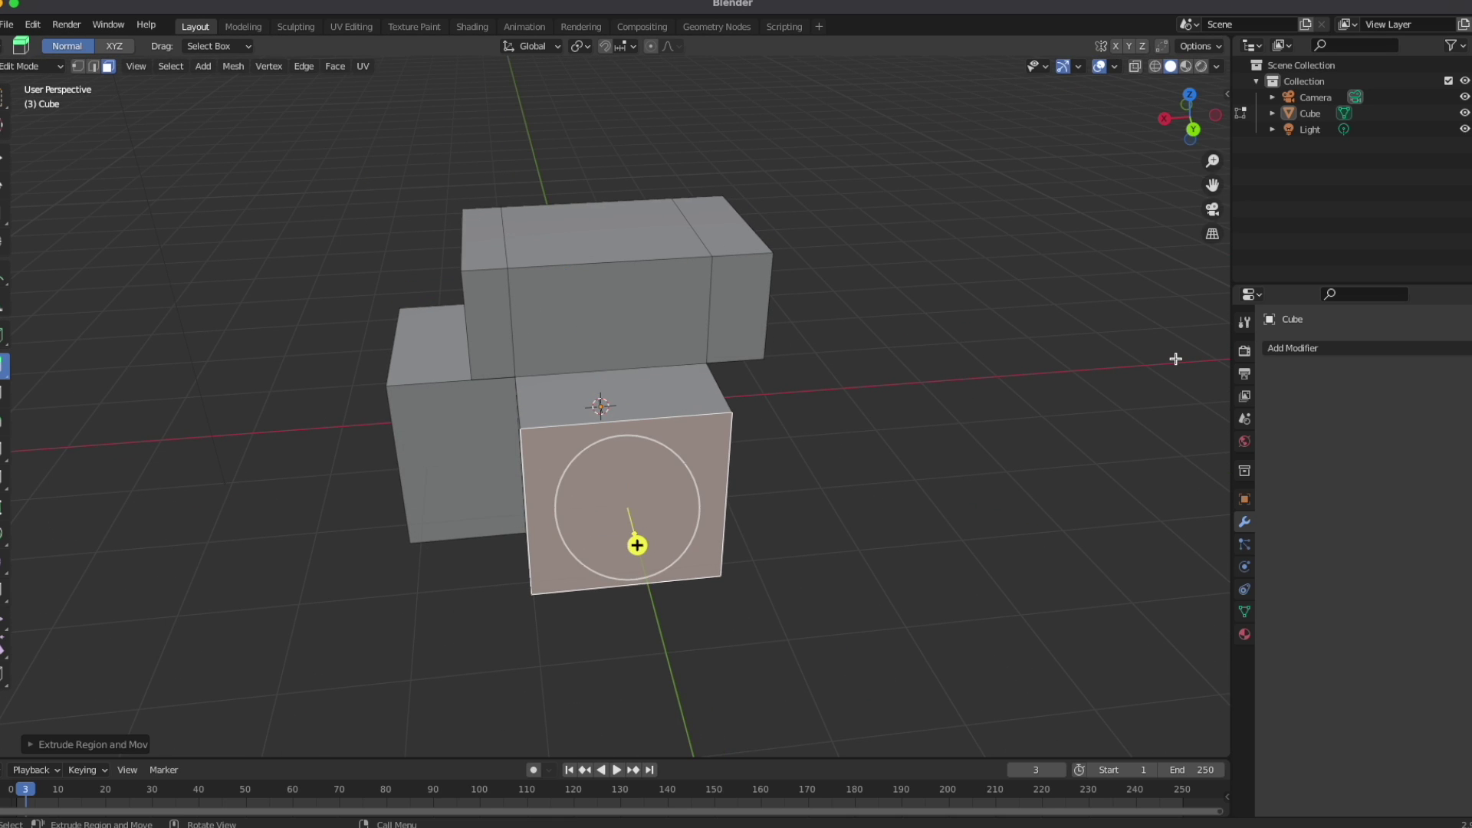
right_click(825, 424)
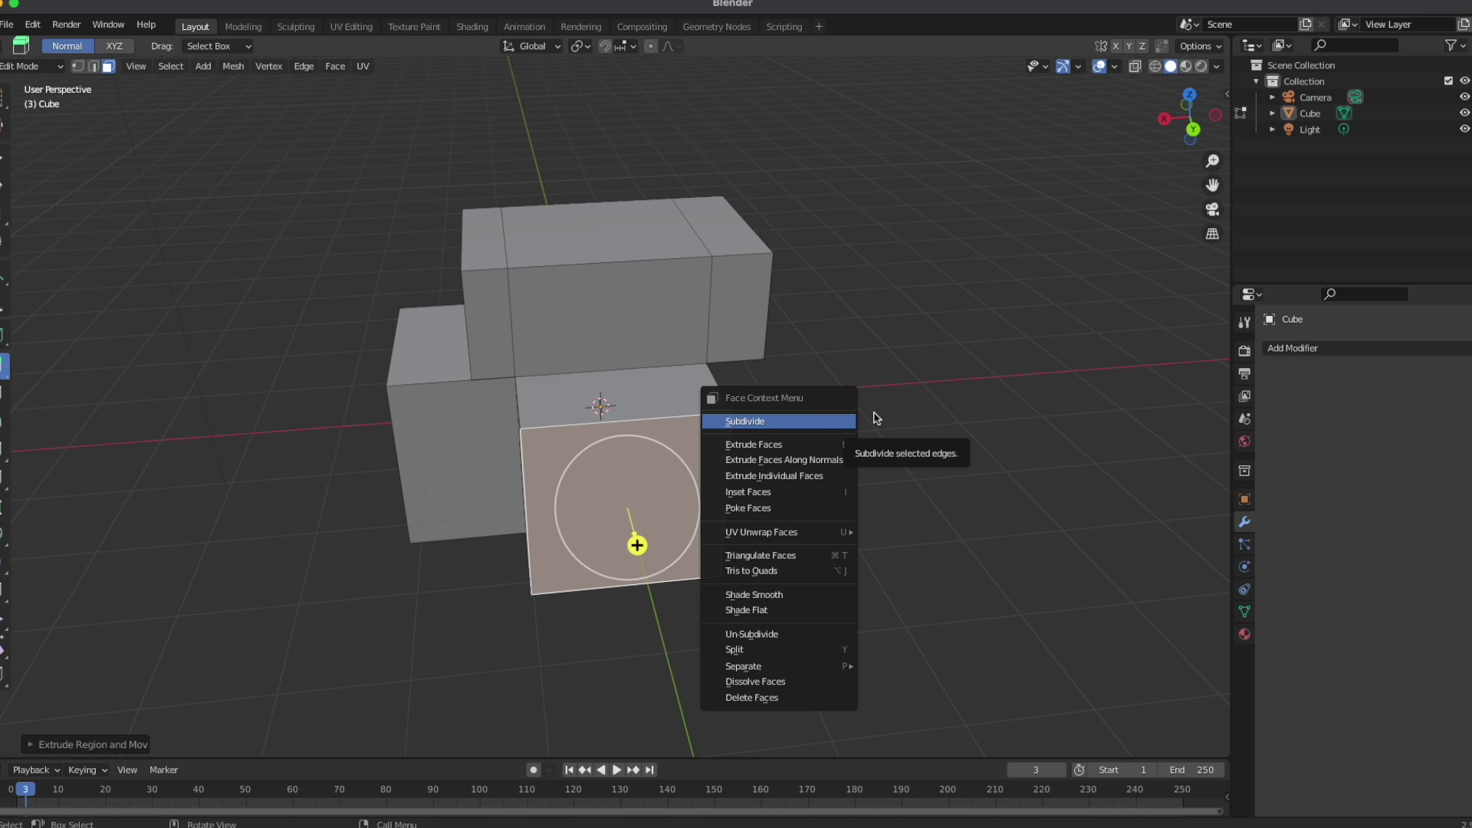
left_click(786, 599)
right_click(748, 471)
left_click(706, 483)
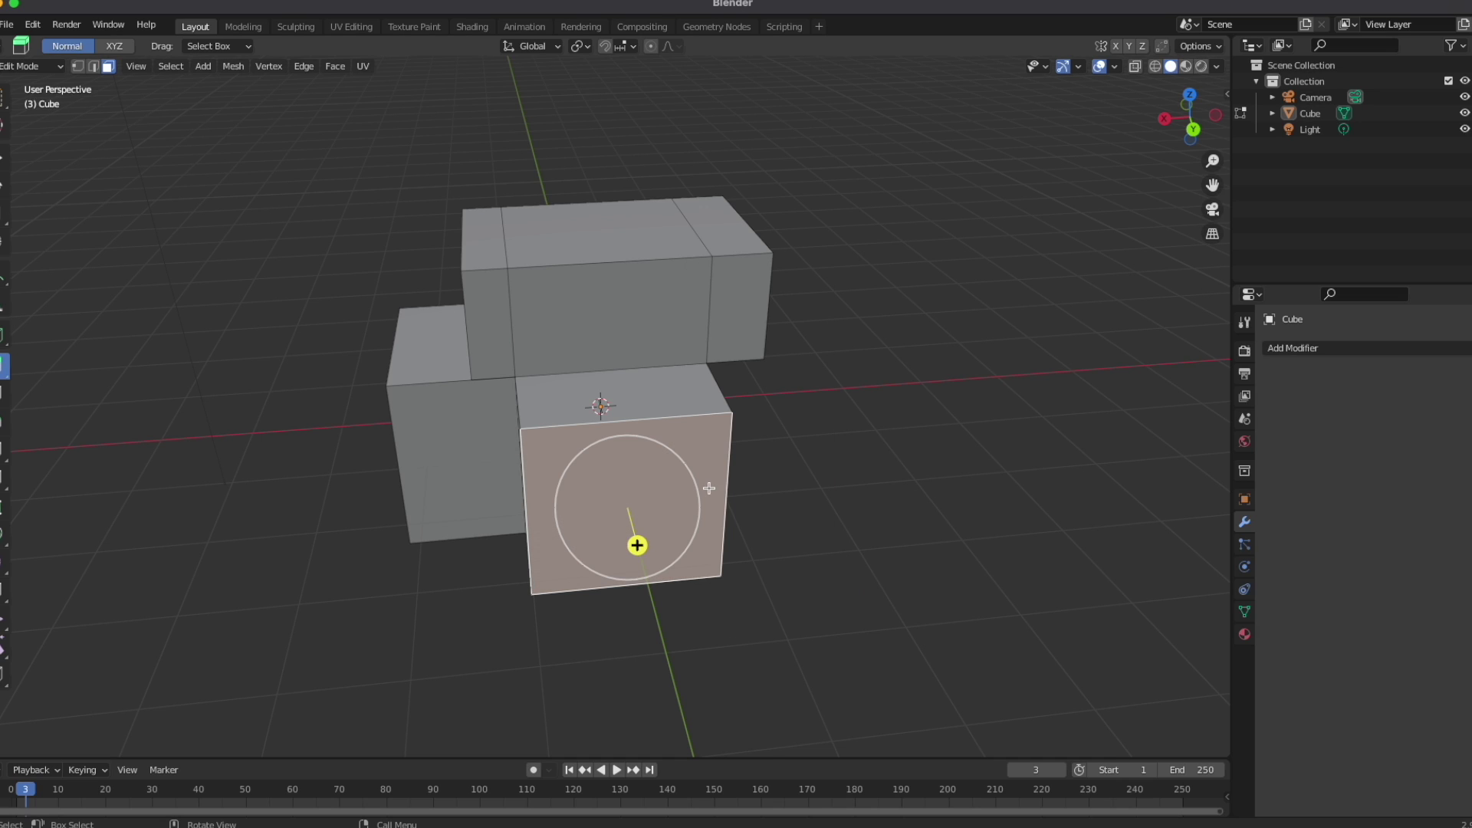
right_click(706, 486)
left_click(732, 487)
right_click(695, 491)
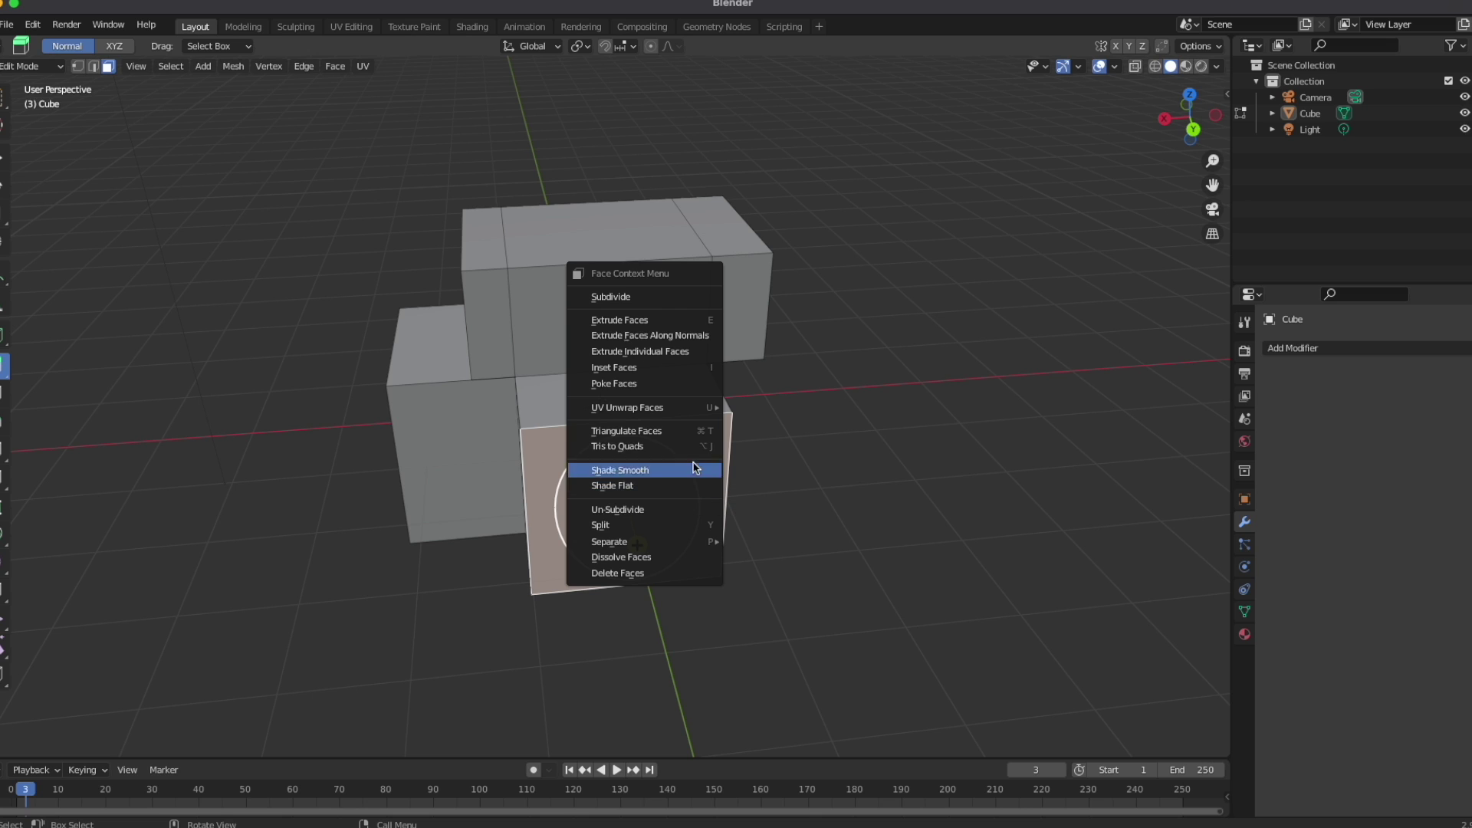
left_click(679, 387)
Extrude the lower block's -Y side face outward and undo the two most recent surplus edits
middle_click_drag(822, 481, 664, 437)
left_click_drag(364, 431, 319, 434)
left_click(33, 25)
left_click(48, 43)
left_click(33, 25)
left_click(43, 43)
middle_click_drag(746, 429, 778, 400)
left_click(568, 455)
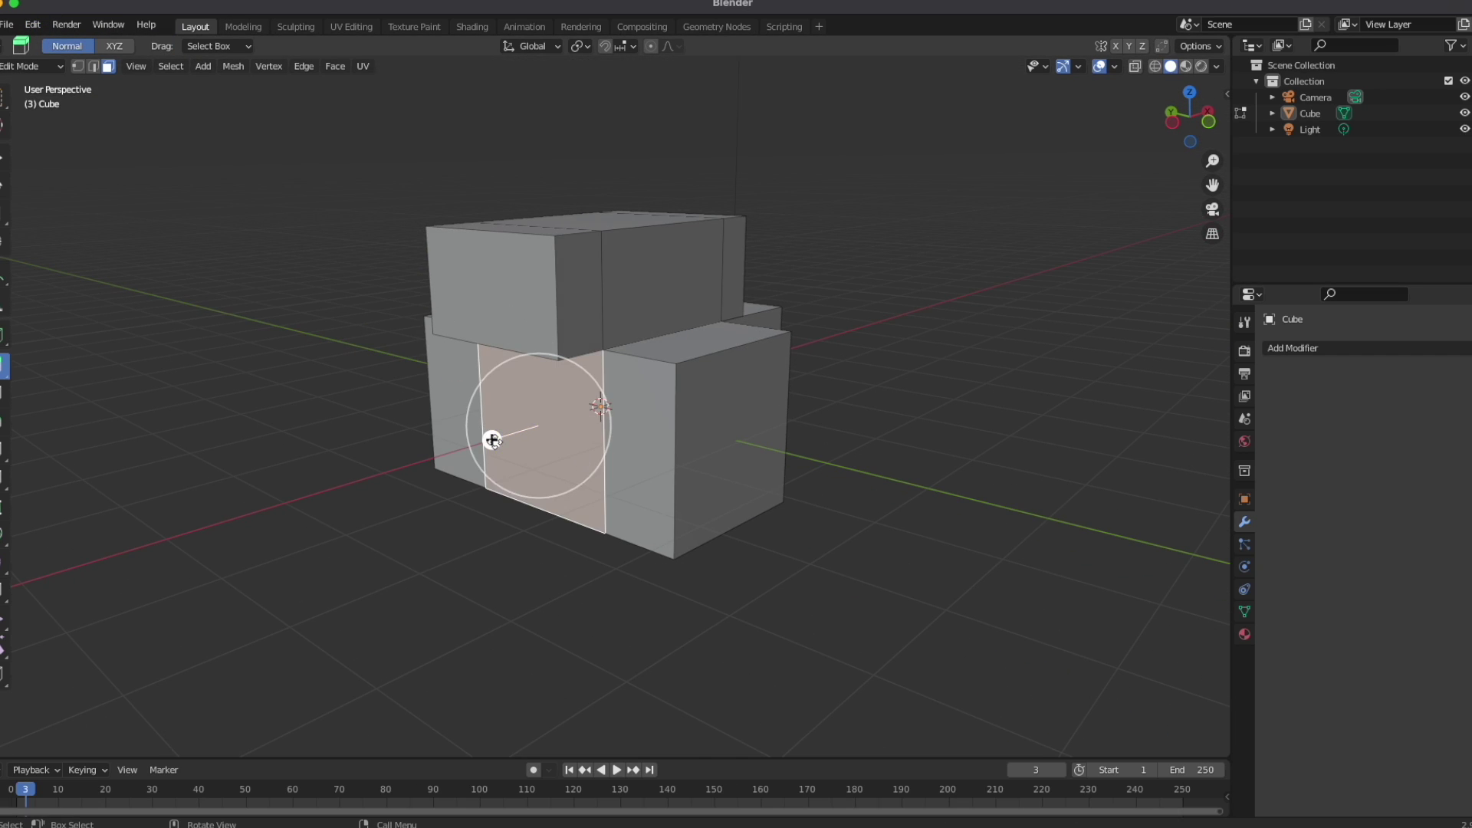
Extrude the upper block's top face upward a short distance
middle_click_drag(689, 424, 762, 517)
left_click(622, 265)
left_click_drag(598, 229, 510, 190)
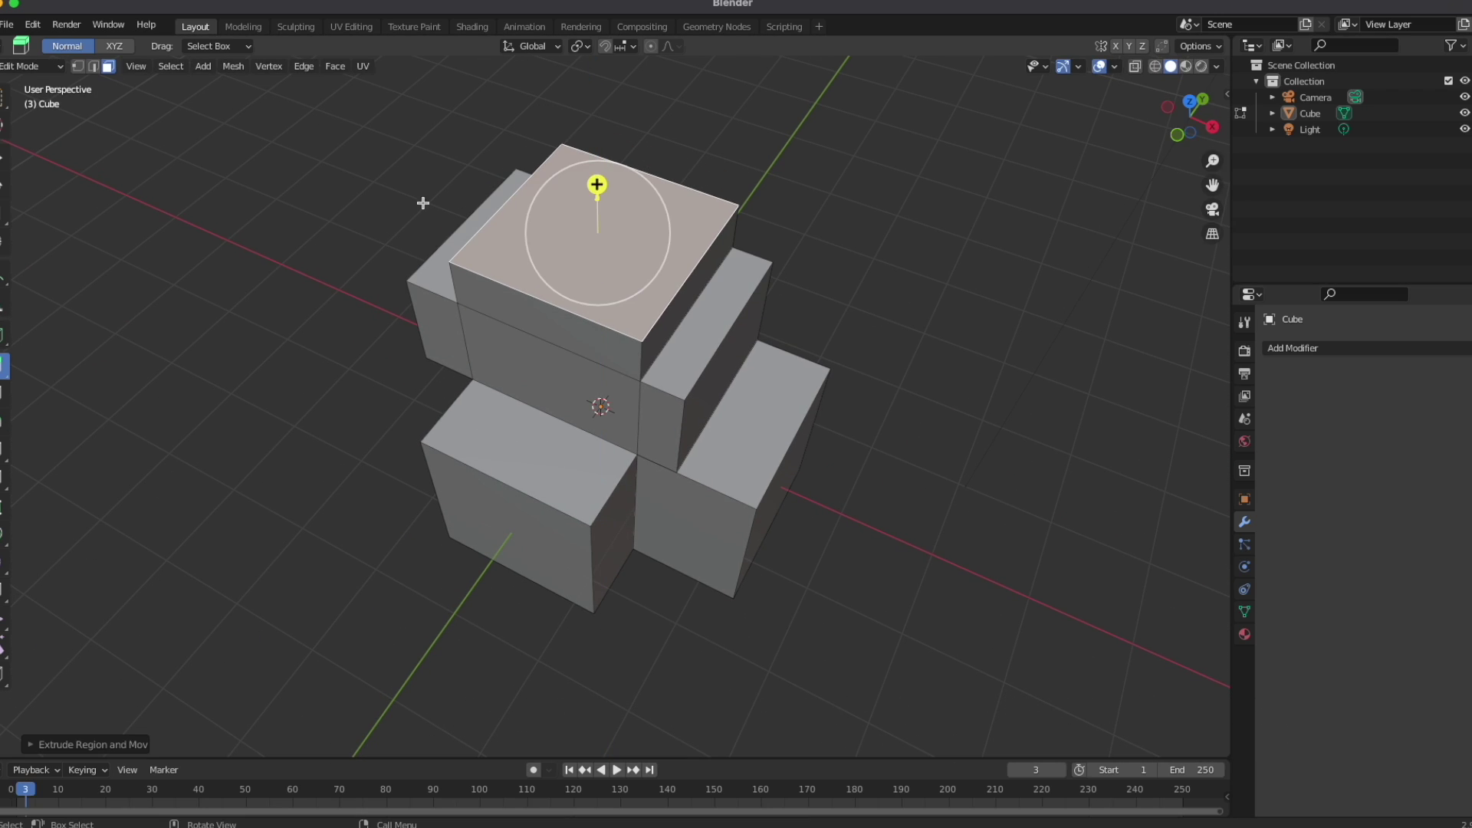
Bevel the edges of the topmost face with the Bevel tool
left_click(4, 421)
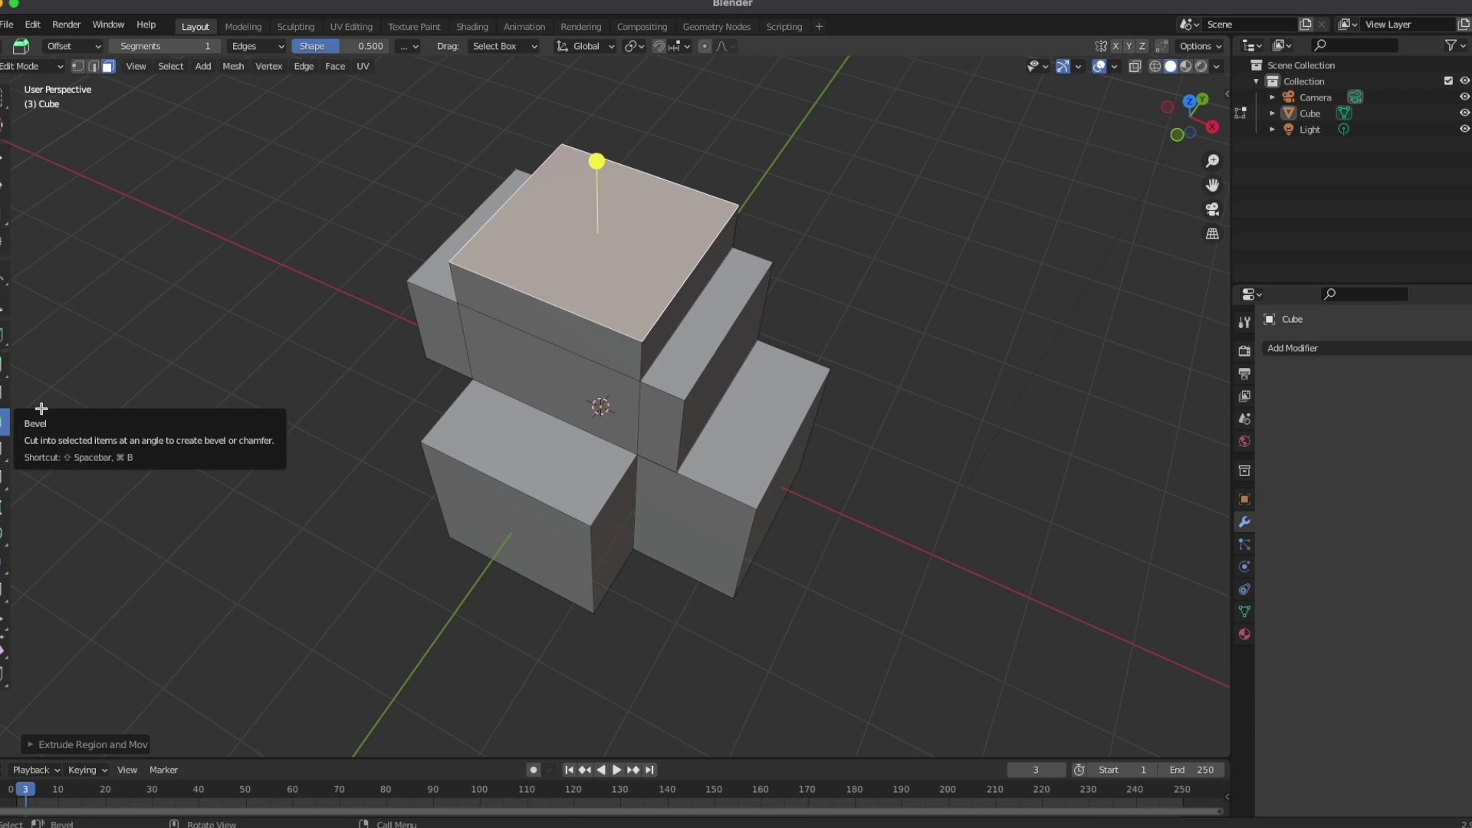
mouse_move(598, 161)
left_mouse_down()
mouse_move(597, 134)
mouse_move(598, 165)
left_mouse_up()
middle_click_drag(598, 165, 755, 325)
Bevel the end face of the upper +X extension by about 0.47 m
left_click(737, 316)
left_click_drag(729, 289, 766, 335)
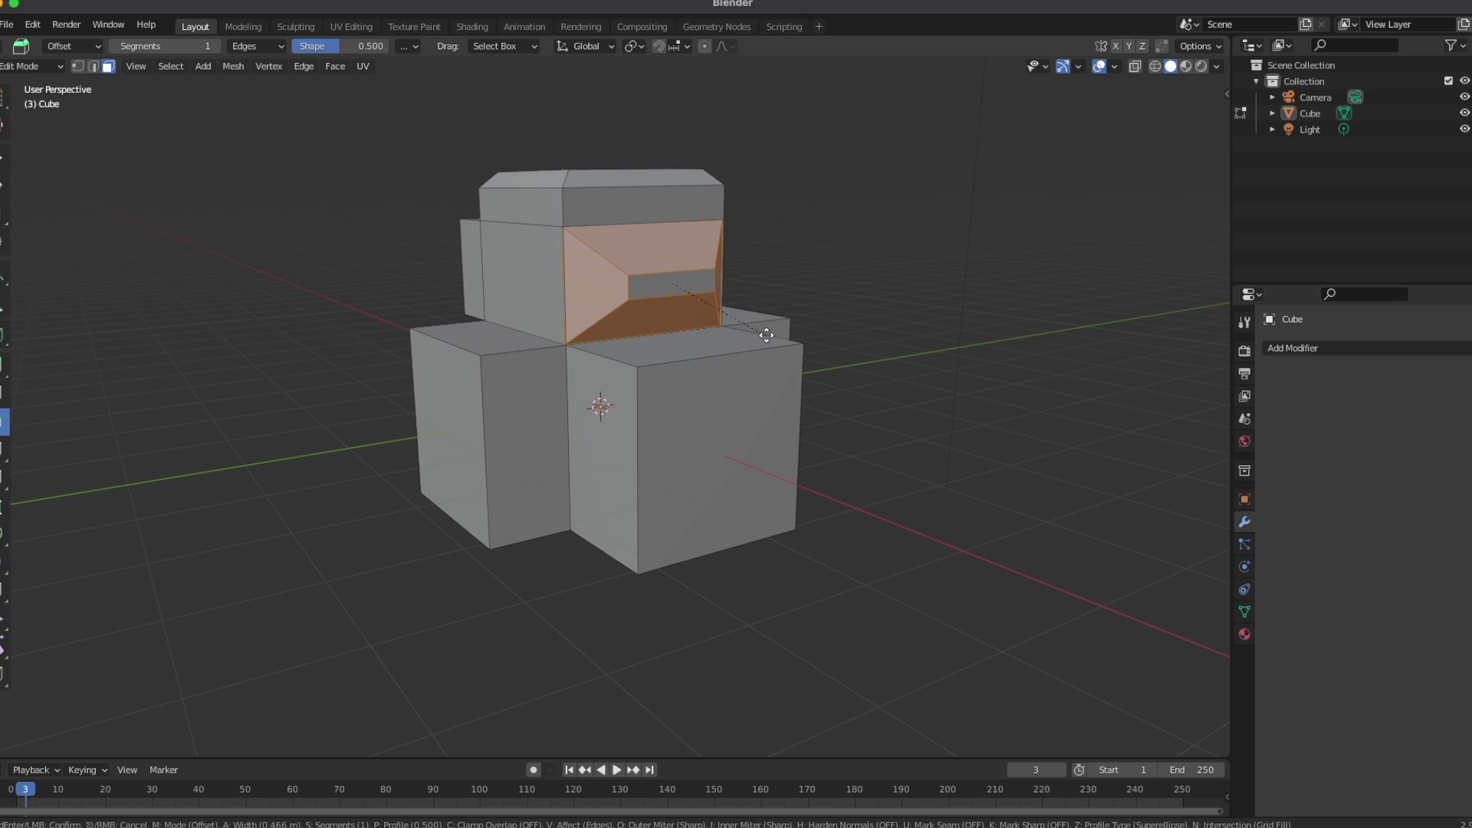
left_click(765, 331)
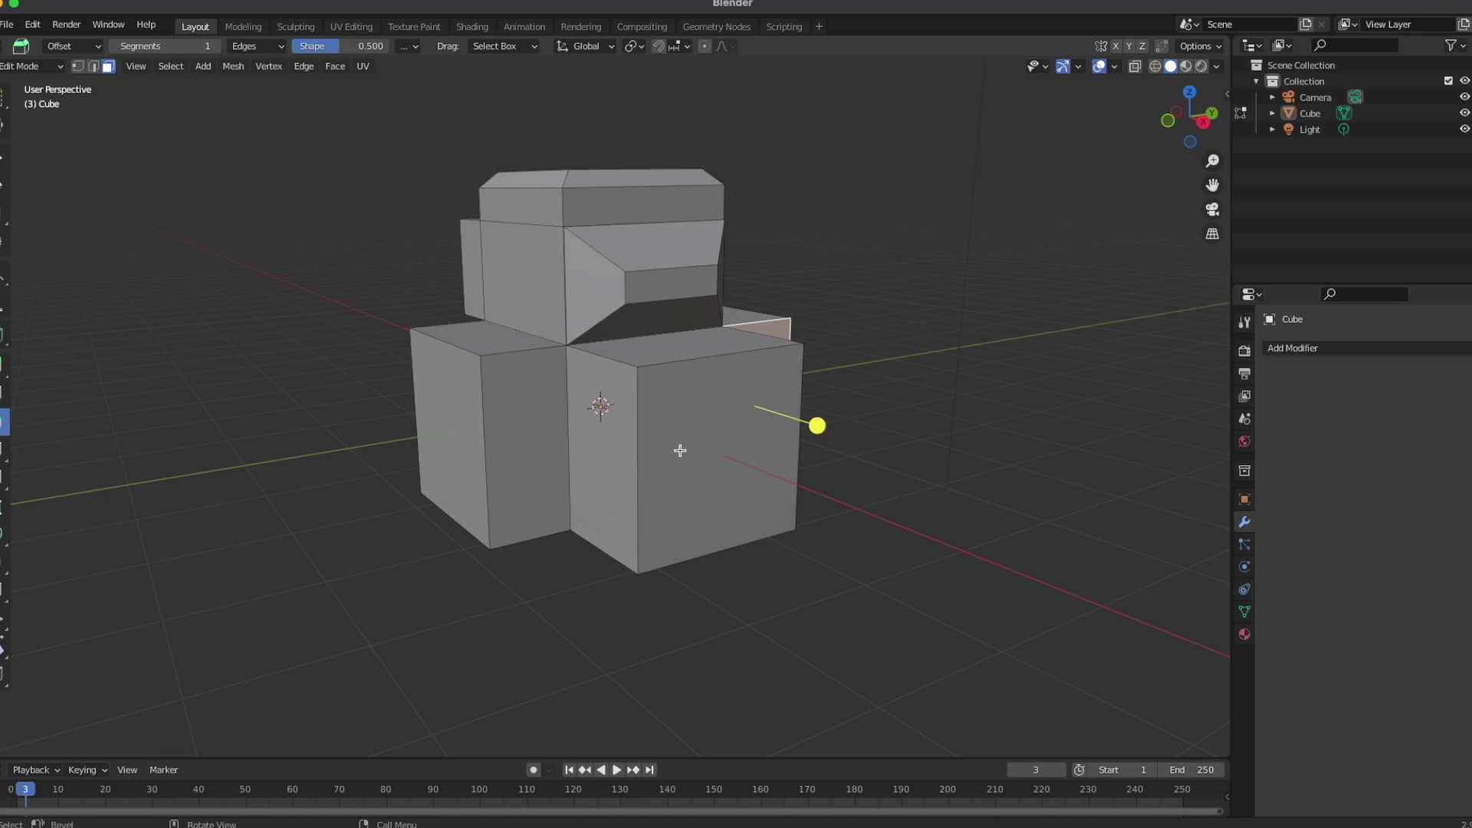
Bevel the end face of the upper -X extension
middle_click_drag(531, 563, 890, 575)
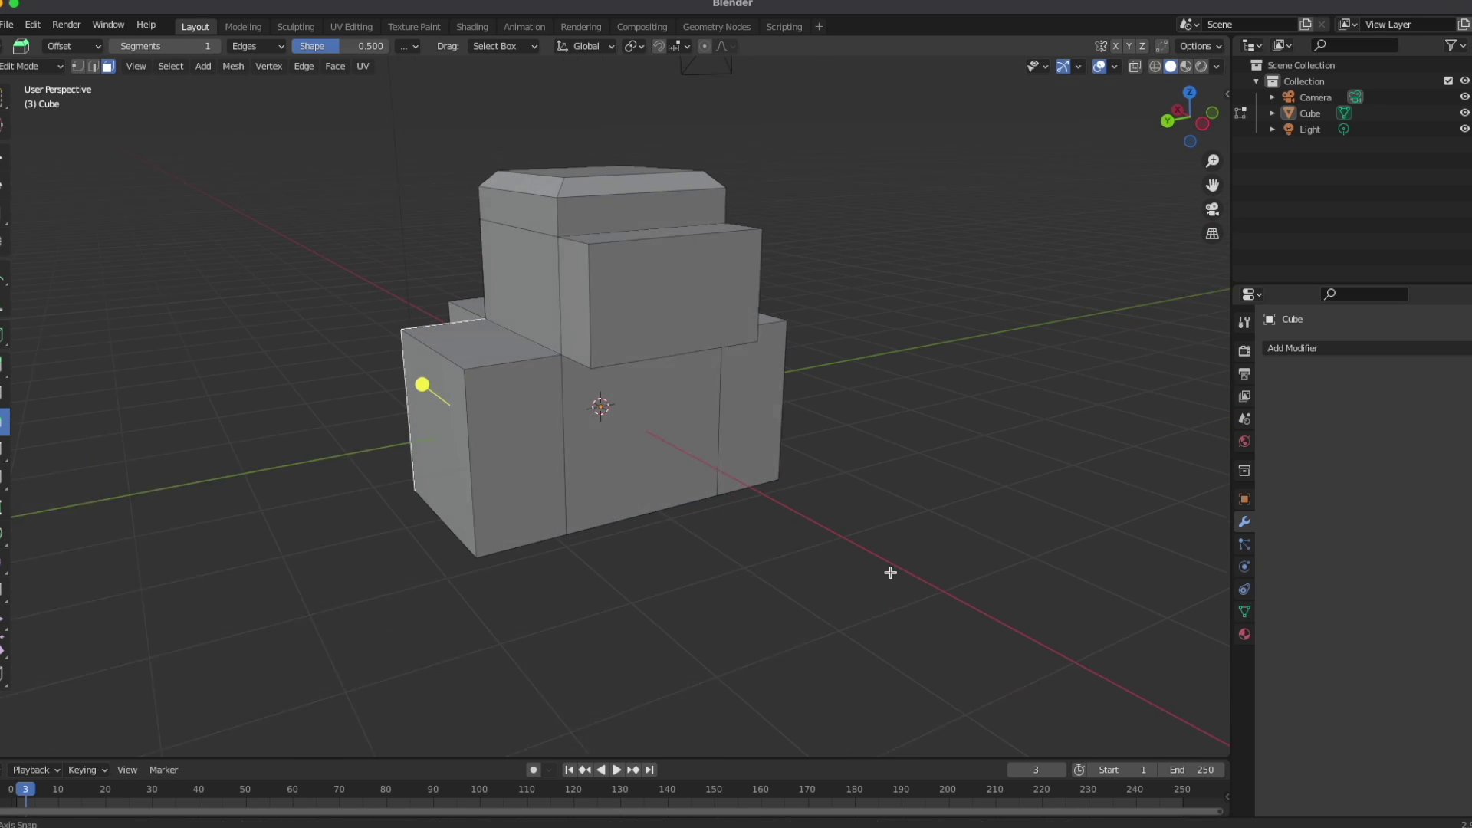
left_click(700, 315)
left_click_drag(740, 319, 770, 341)
middle_click_drag(982, 424, 722, 407)
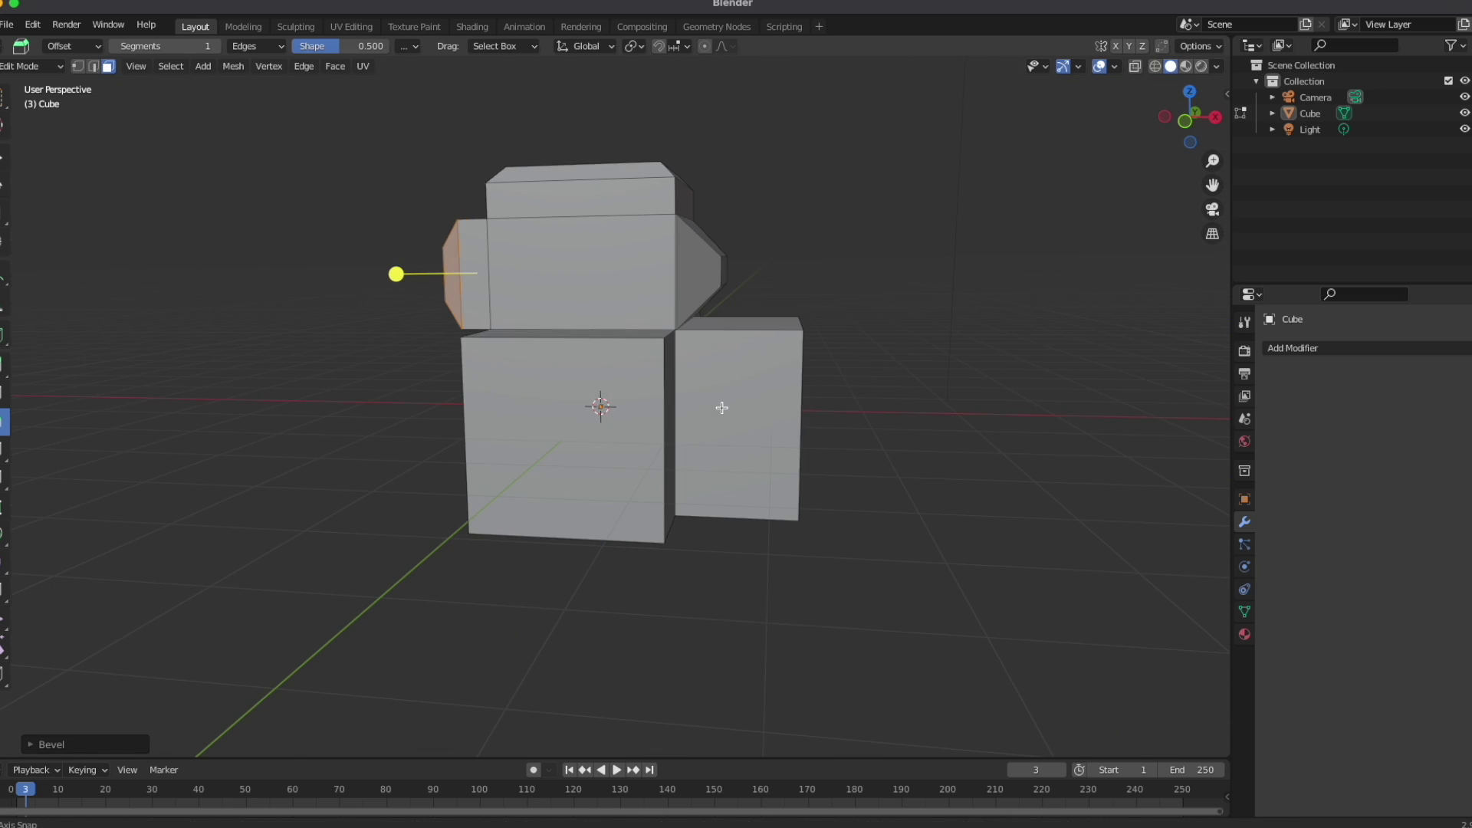
Add a horizontal loop cut around the lower blocks near mid-height
left_click(2, 453)
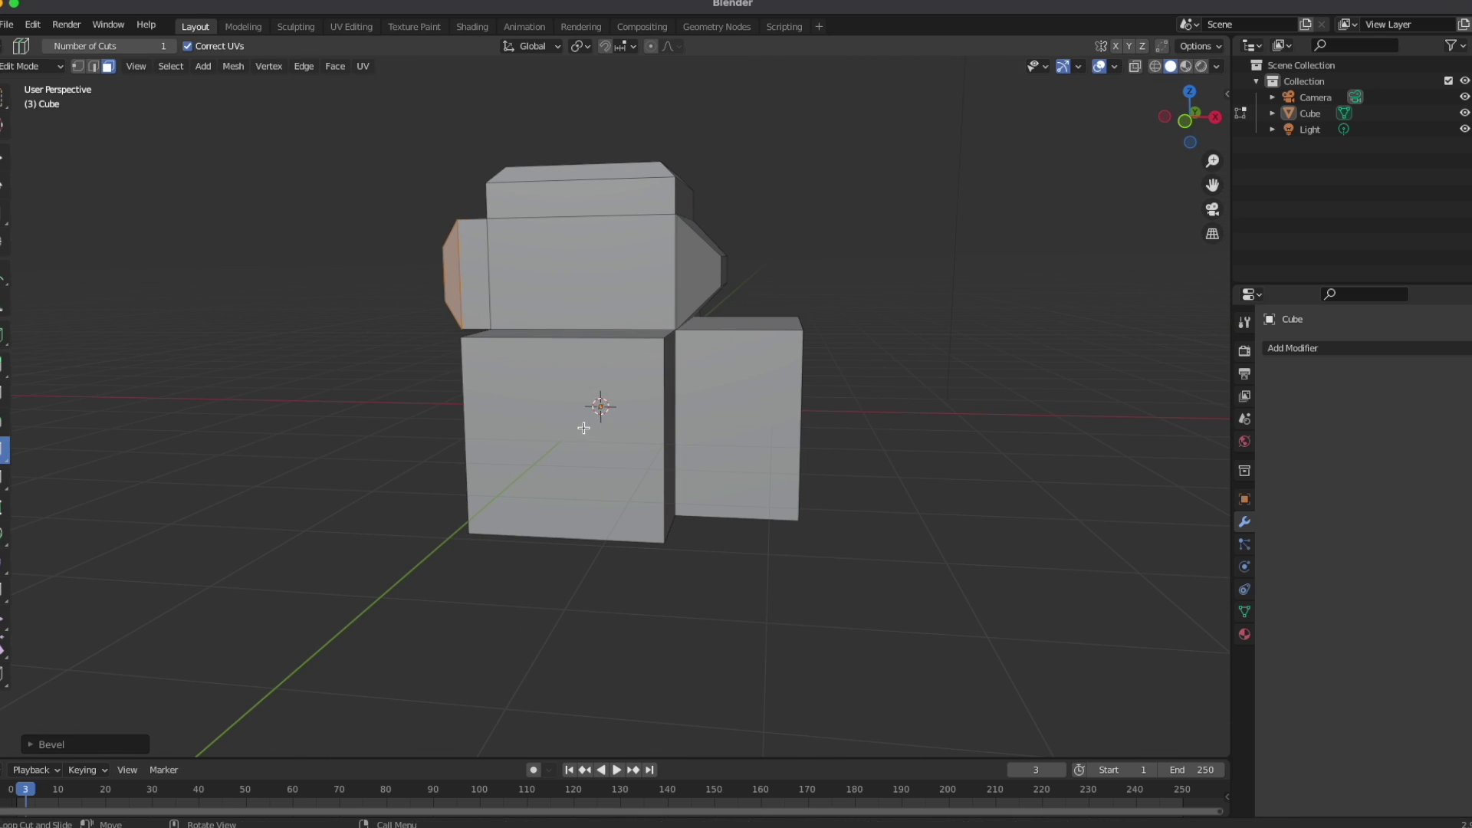
middle_click_drag(782, 463, 685, 456)
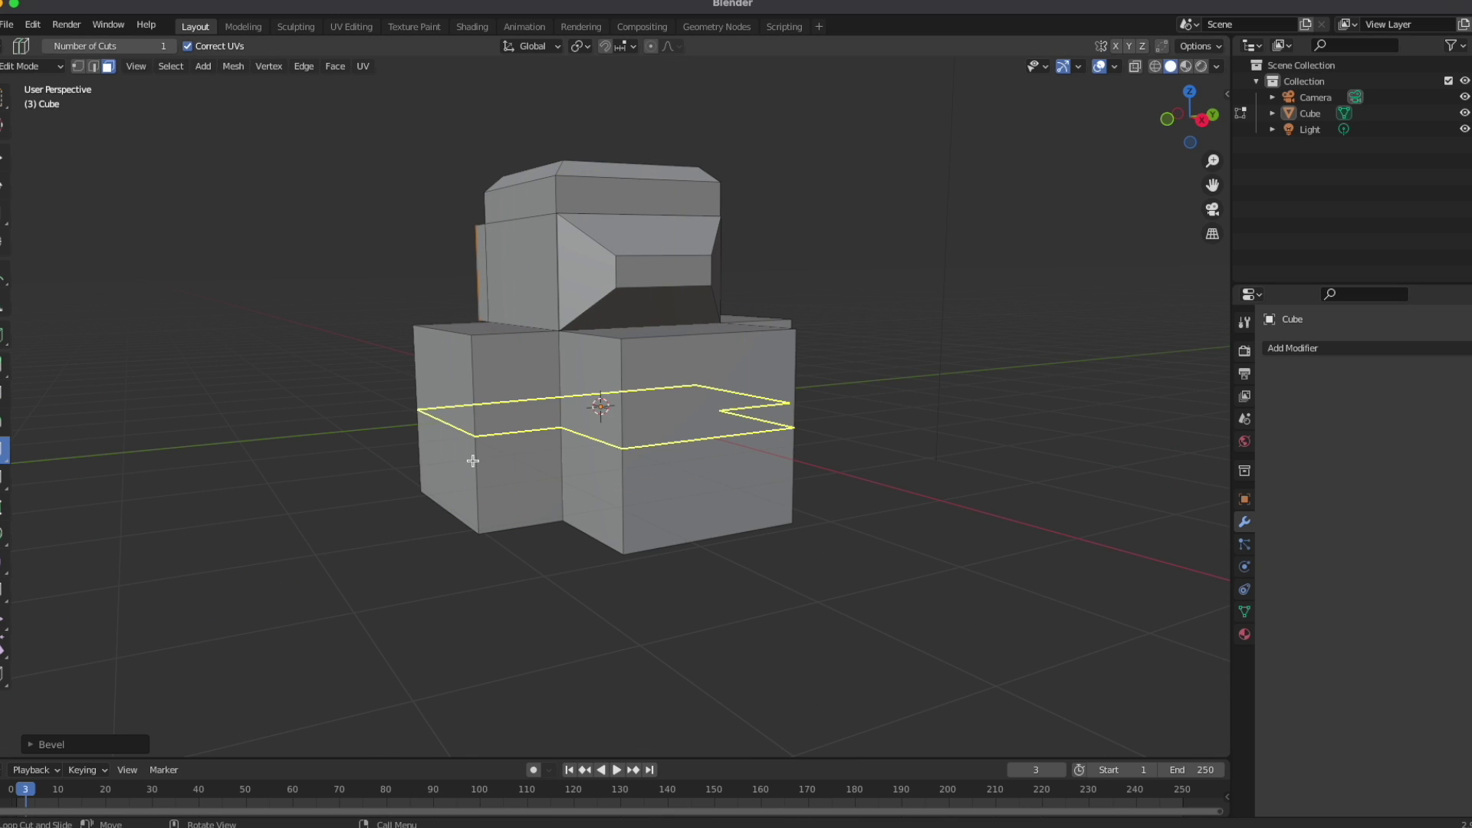
left_click_drag(476, 405, 488, 483)
left_click_drag(496, 406, 494, 407)
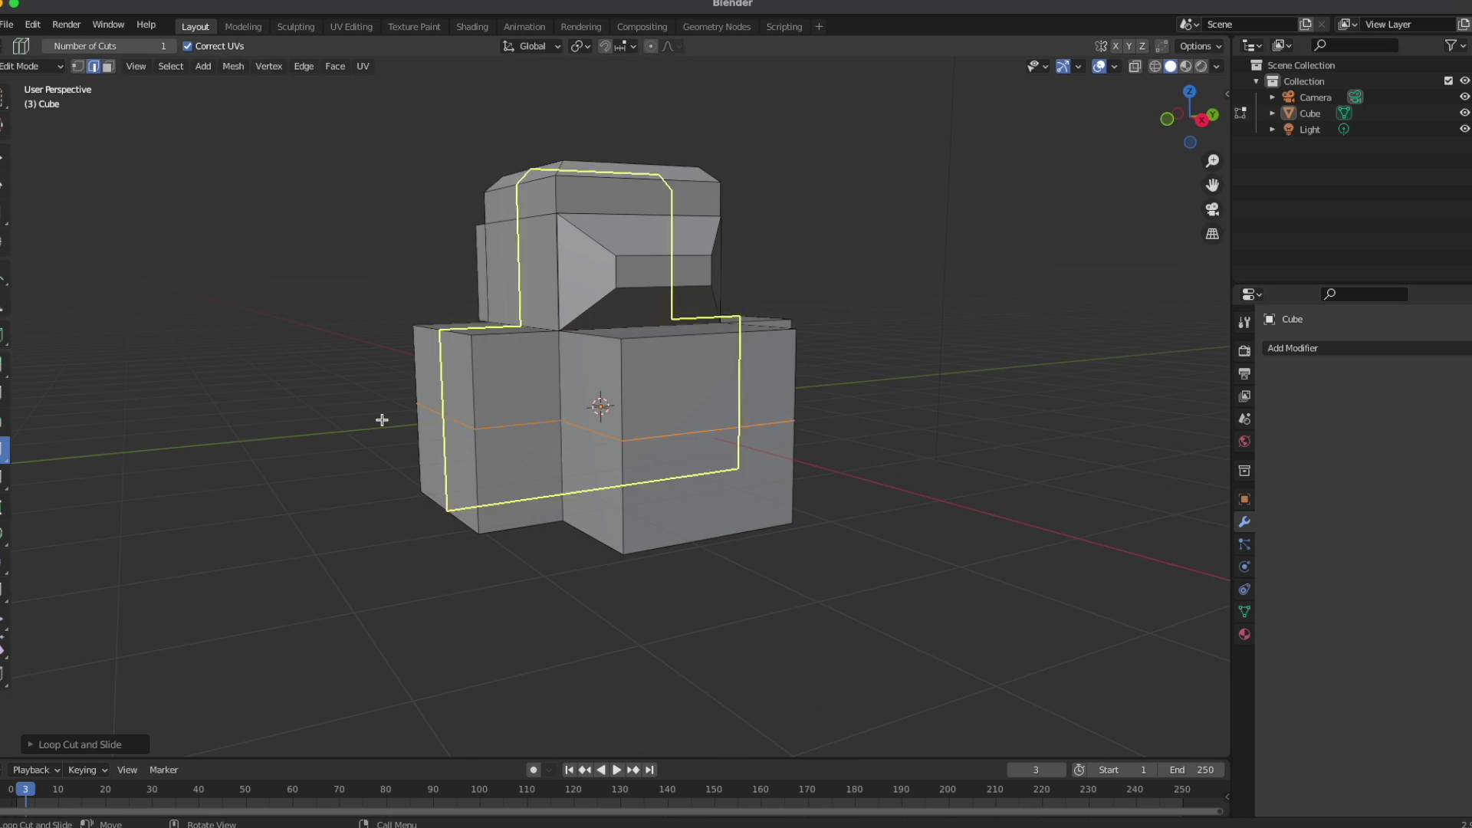
Raise the top block's +X/-Y corner vertex into a peak with the Poly Build tool
middle_click_drag(617, 415, 653, 306)
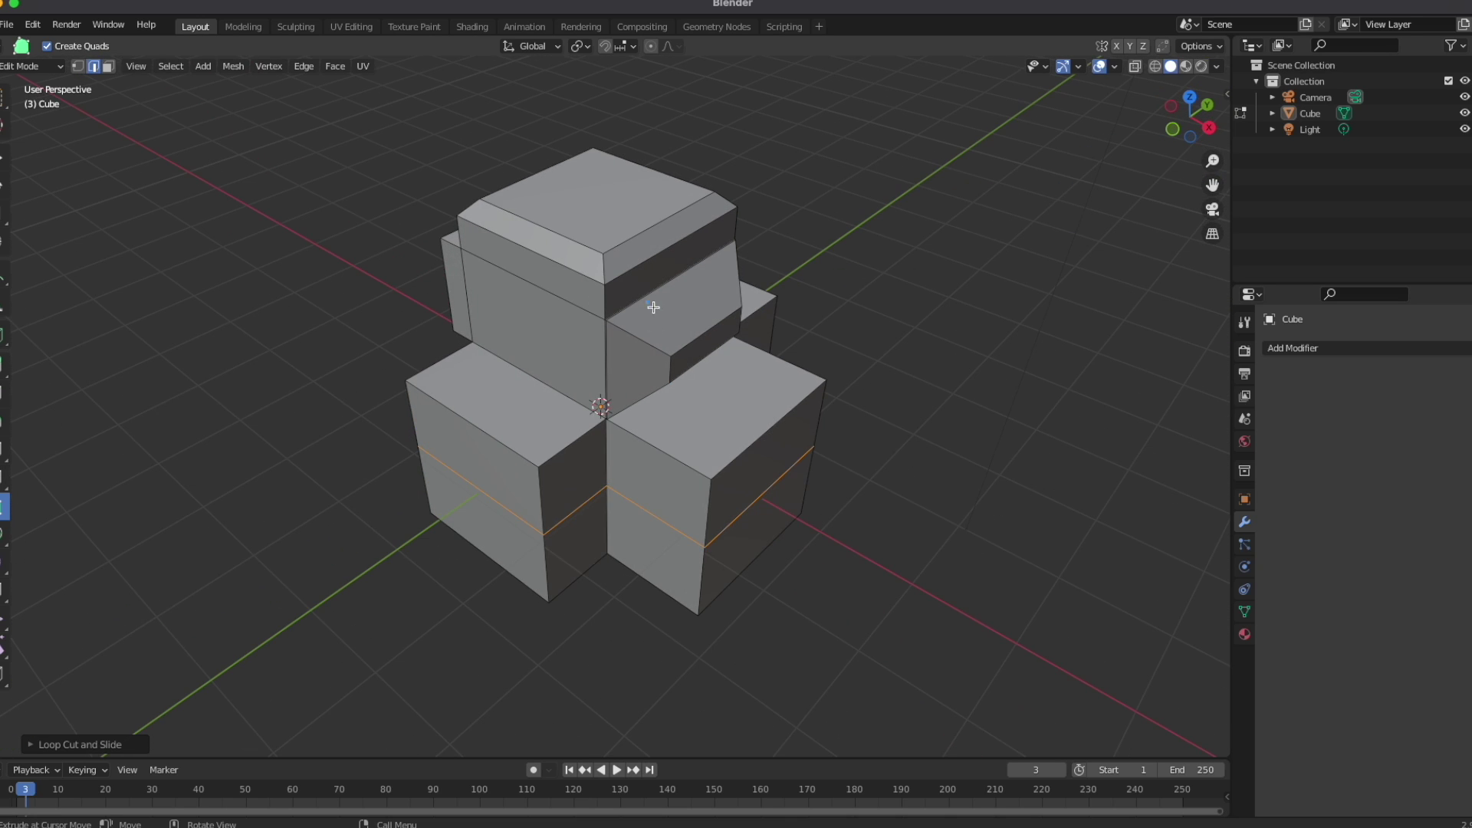
left_click_drag(604, 250, 600, 165)
middle_click_drag(699, 207, 920, 307)
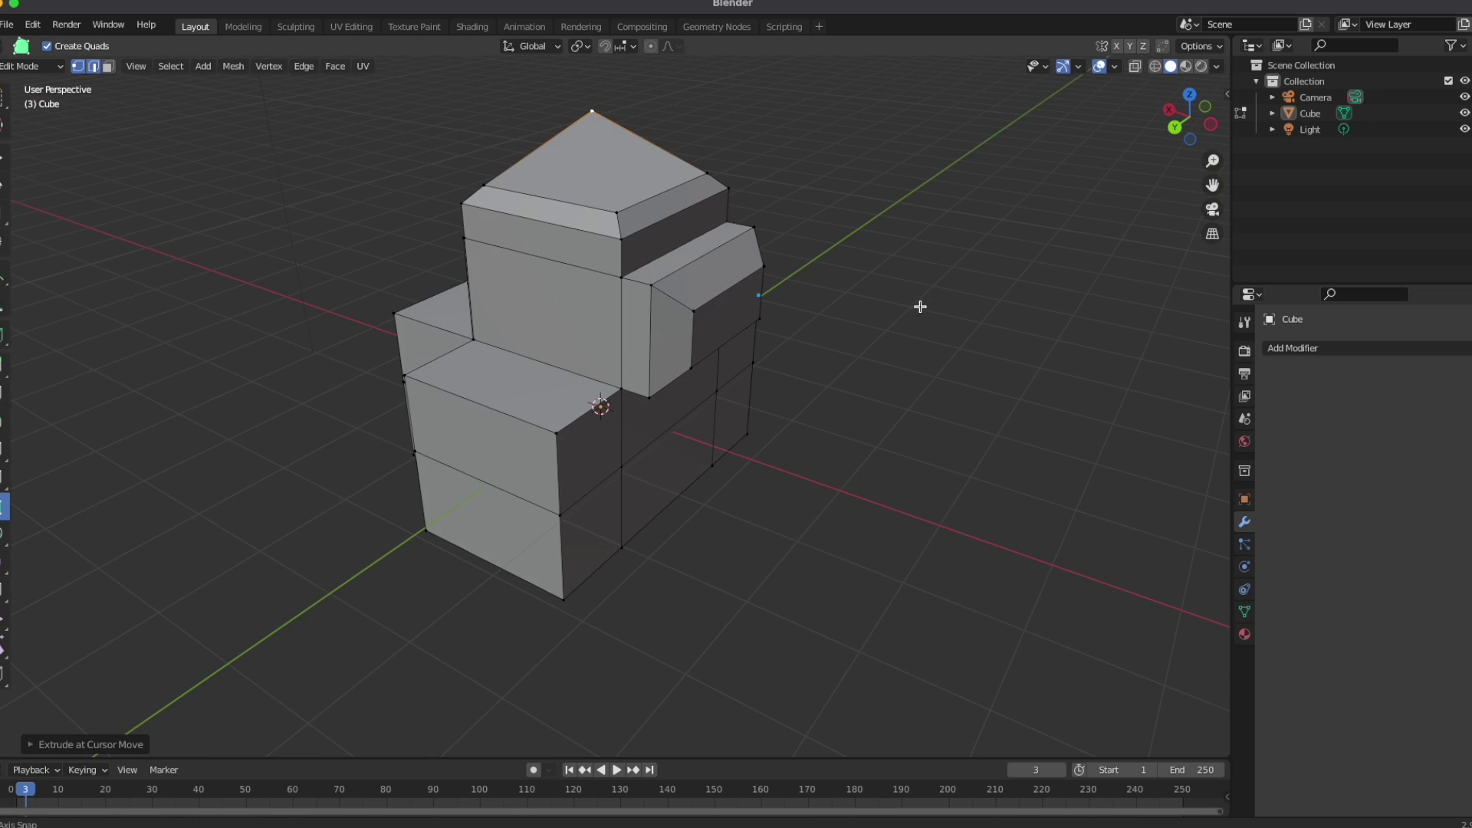
Raise the top block's +Y/-X bevel corner and reshape the upper side extensions' bevel corners with the Poly Build tool
left_click_drag(616, 213, 611, 186)
middle_click_drag(906, 290, 687, 362)
left_click_drag(596, 339, 545, 342)
left_click_drag(463, 312, 484, 328)
left_click(487, 311)
middle_click_drag(767, 329, 612, 354)
left_click_drag(596, 358, 502, 338)
middle_click_drag(941, 316, 1102, 308)
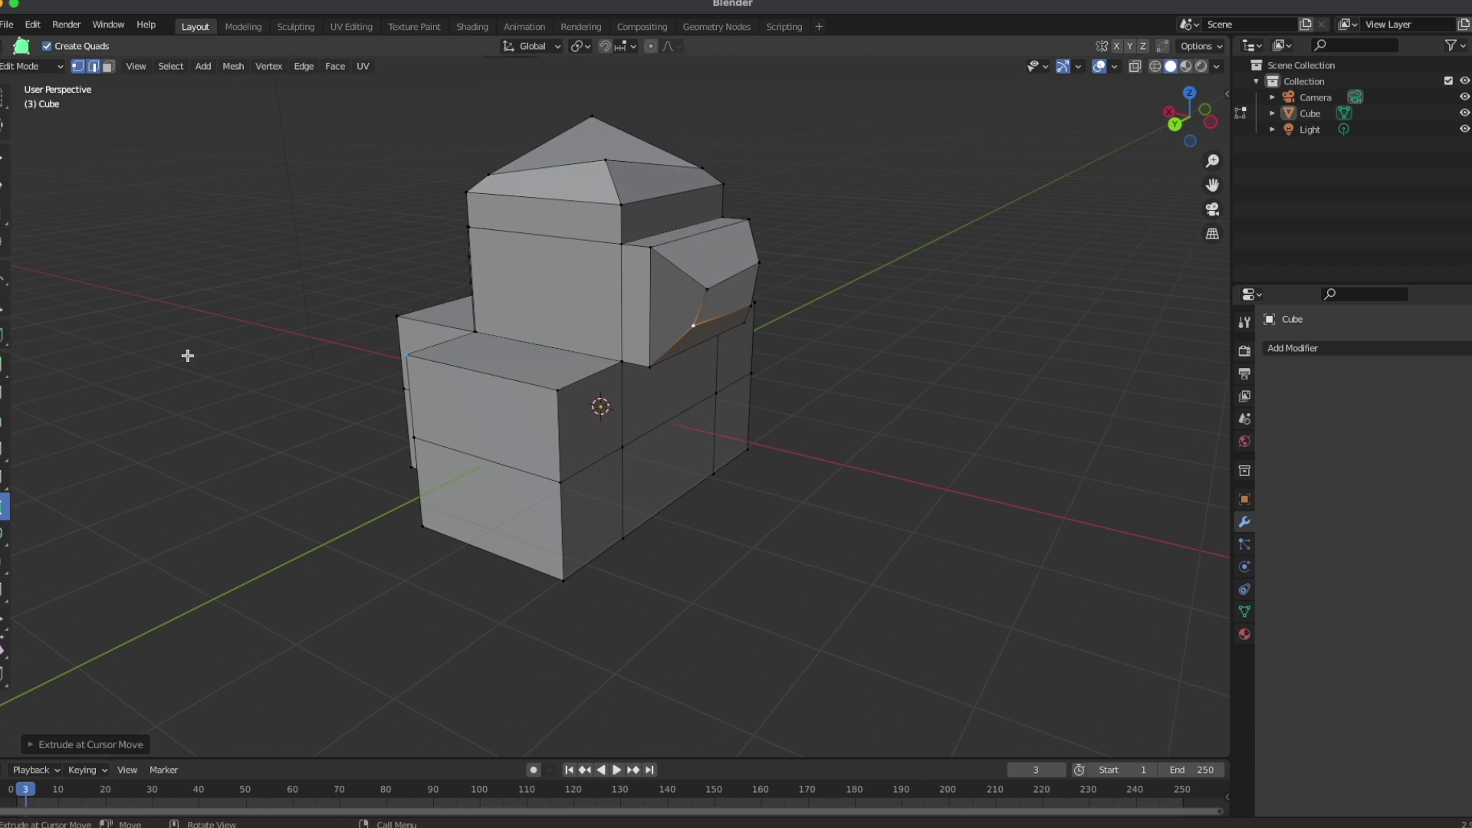
Extrude the lower edge of the upper -X extension's bevelled end outward
left_click(3, 366)
left_click(720, 303)
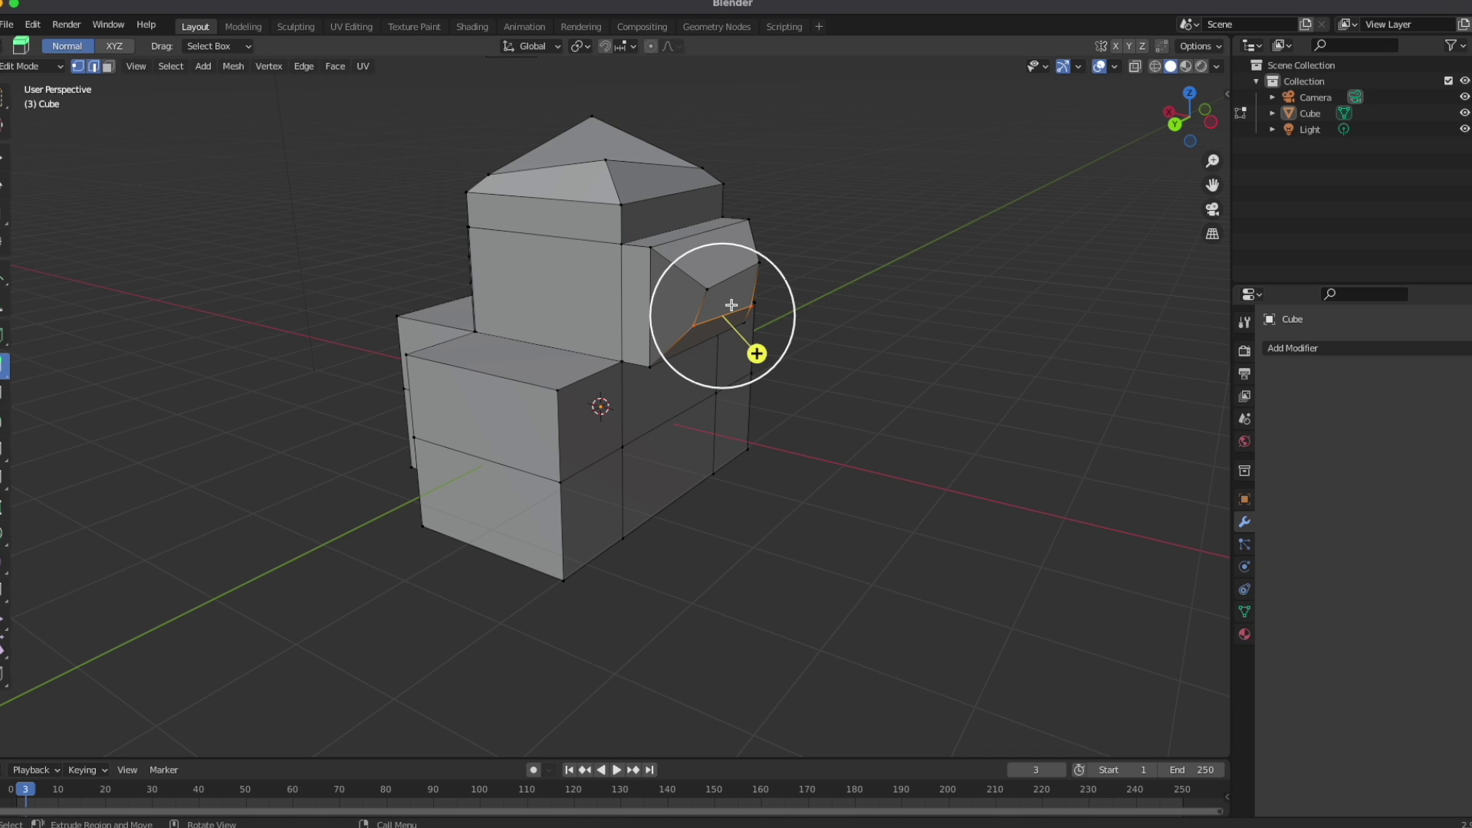
left_click_drag(731, 301, 923, 319)
middle_click_drag(999, 353, 867, 349)
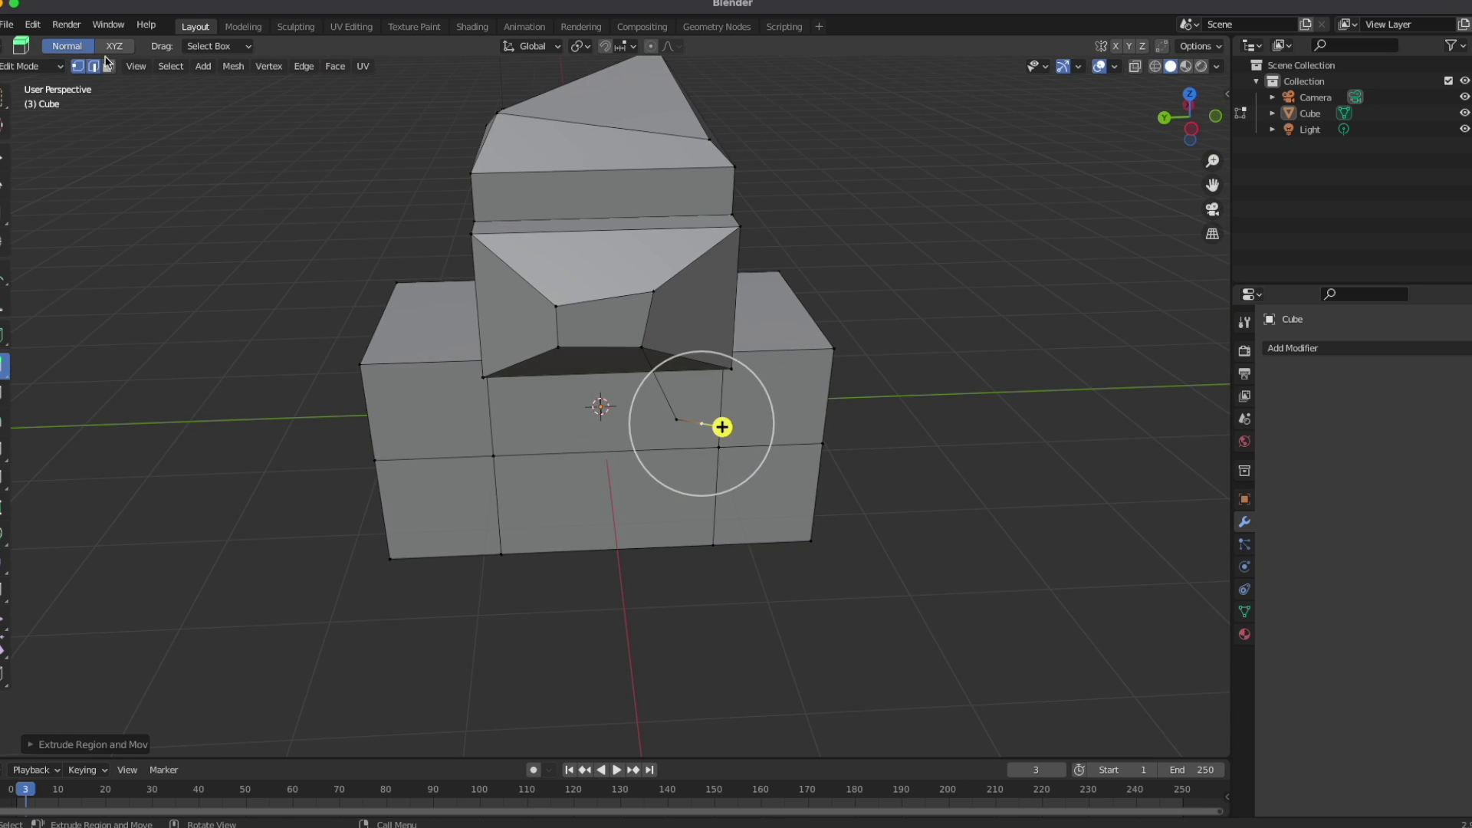
Extrude the bevelled end faces of the upper -X and +X extensions outward
left_click(613, 299)
left_click_drag(585, 355, 551, 399)
middle_click_drag(943, 285, 648, 290)
left_click(691, 300)
left_click_drag(749, 314, 808, 313)
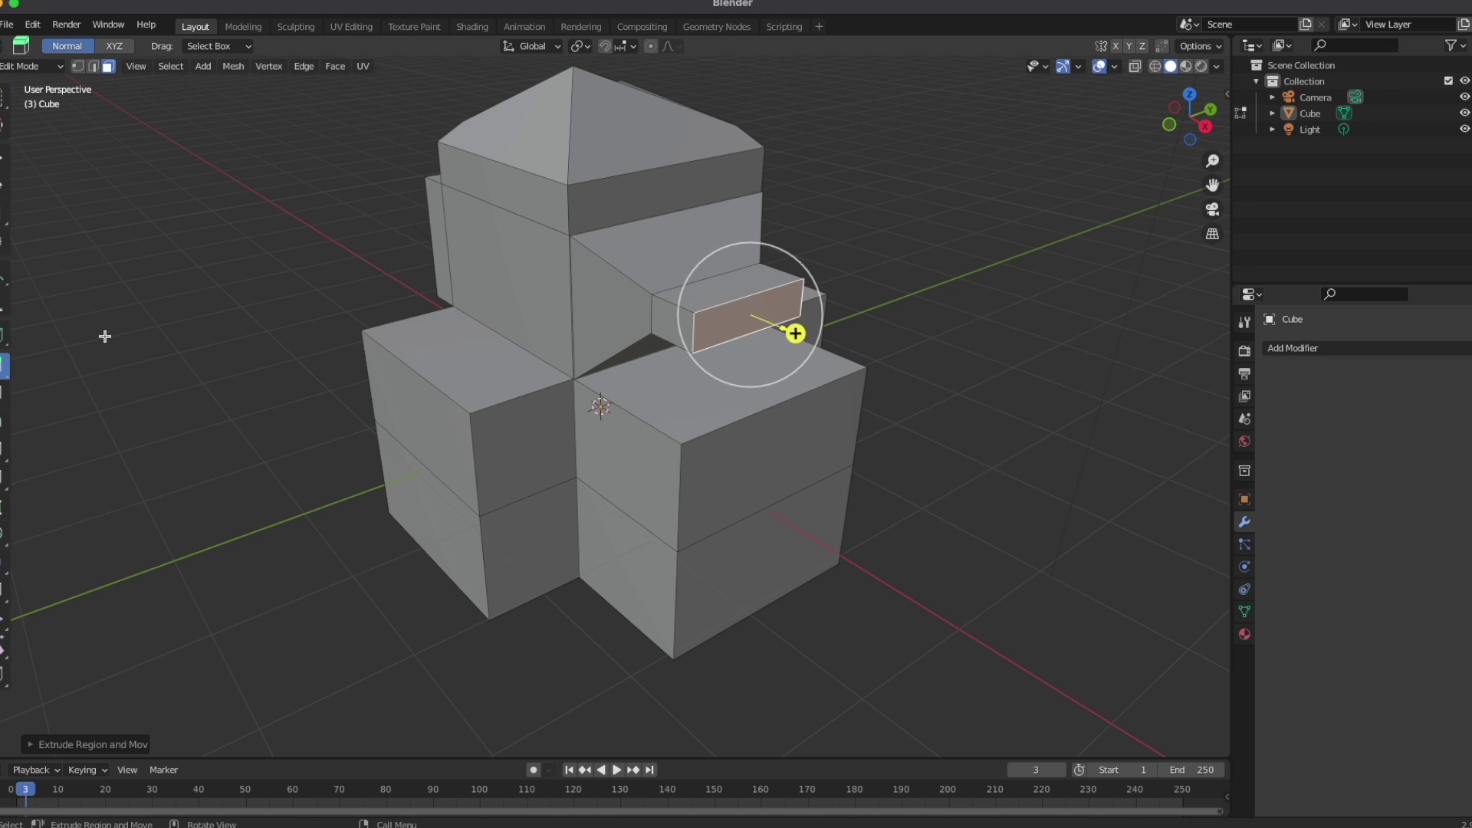
left_click_drag(694, 312, 730, 312)
Extrude the end face of the upper -X extension outward a second time
middle_click_drag(973, 407, 682, 349)
left_click(768, 245)
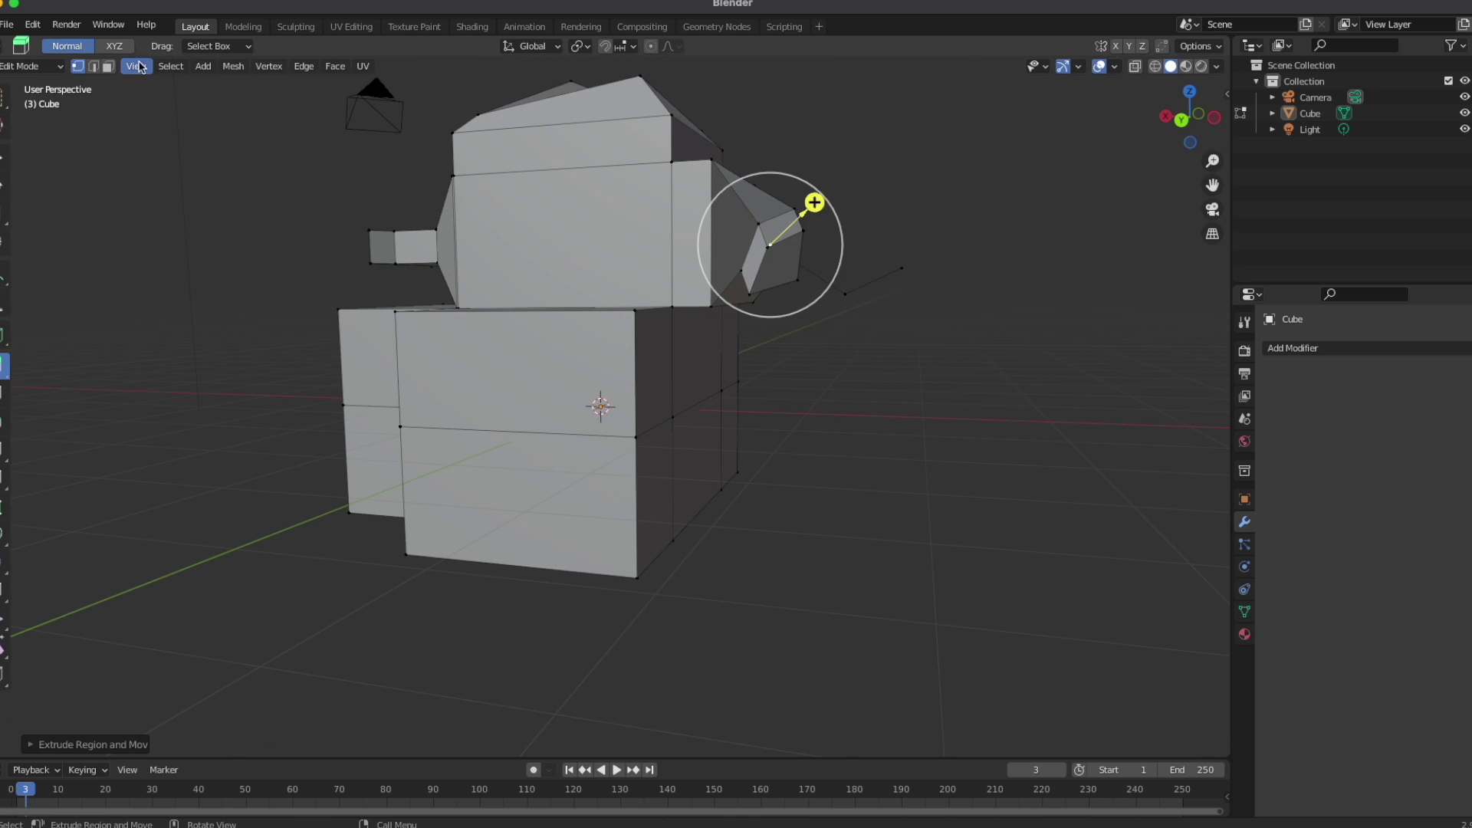
left_click(788, 277)
left_click_drag(835, 273, 899, 283)
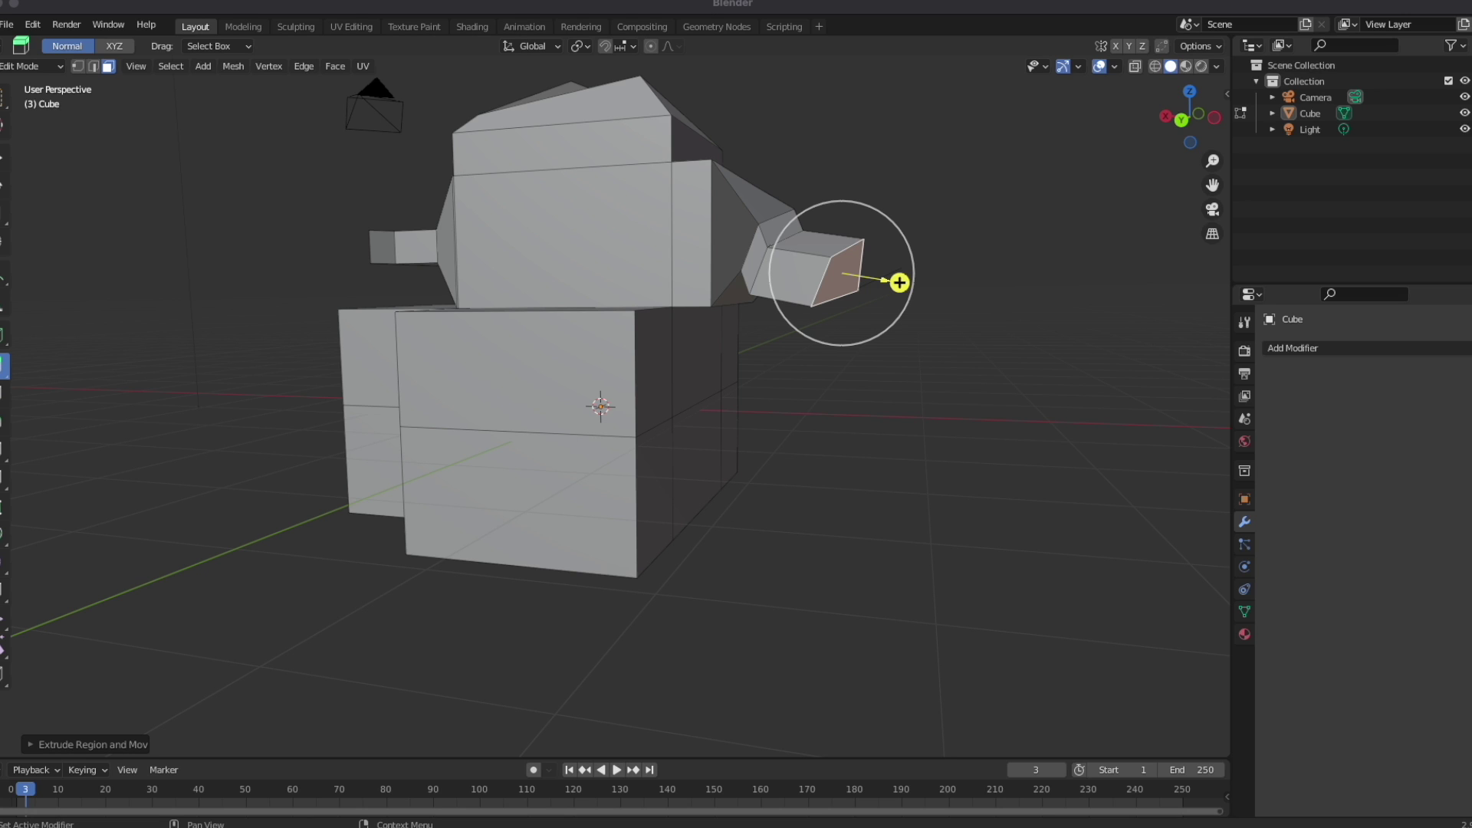
Try a short extrusion of the lower body's upper +Y end face and undo it
mouse_move(741, 479)
middle_mouse_down()
mouse_move(838, 467)
mouse_move(854, 483)
mouse_move(831, 486)
middle_mouse_up()
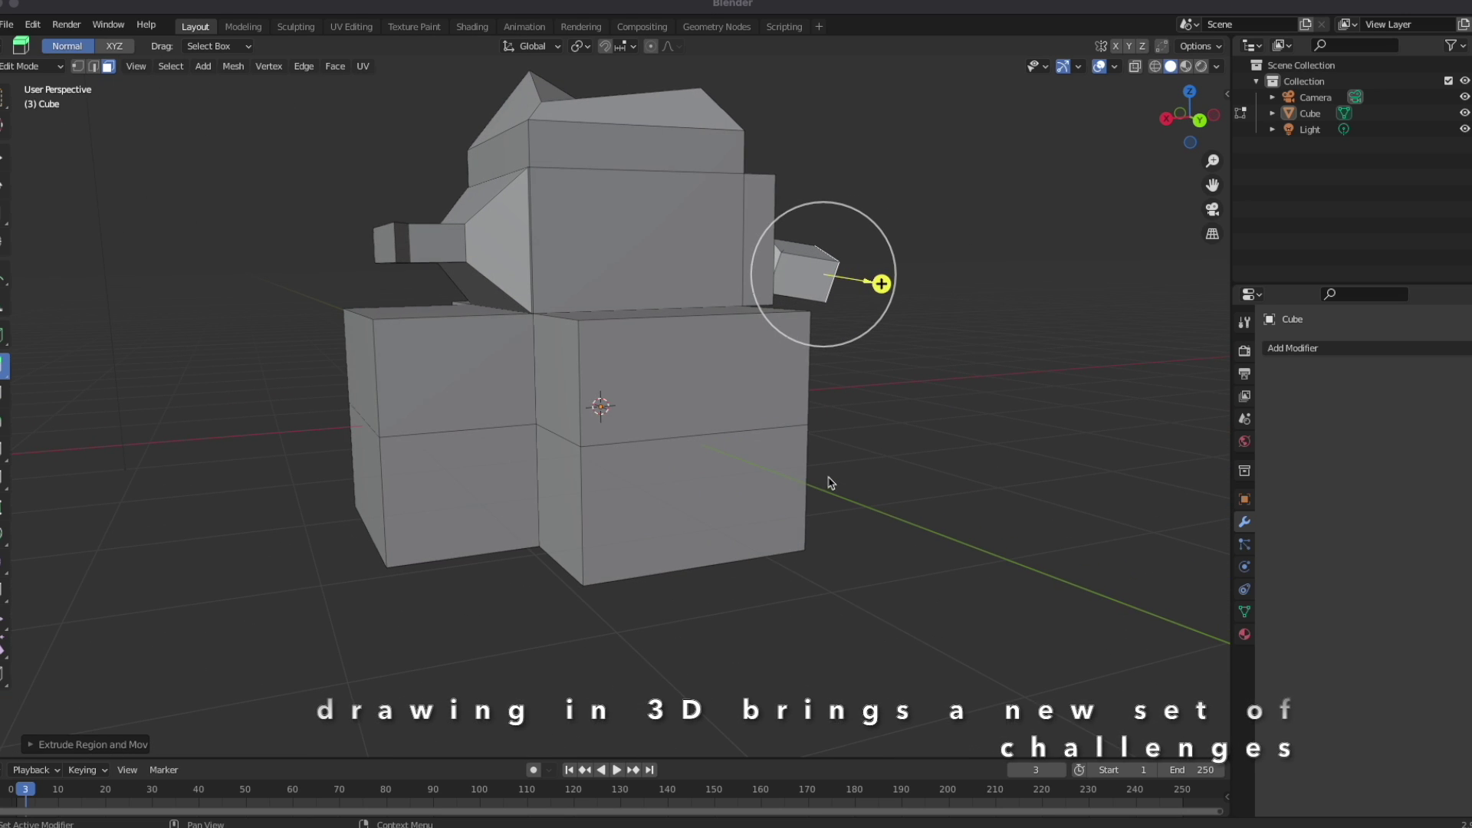
left_click(662, 390)
left_click_drag(732, 383, 744, 386)
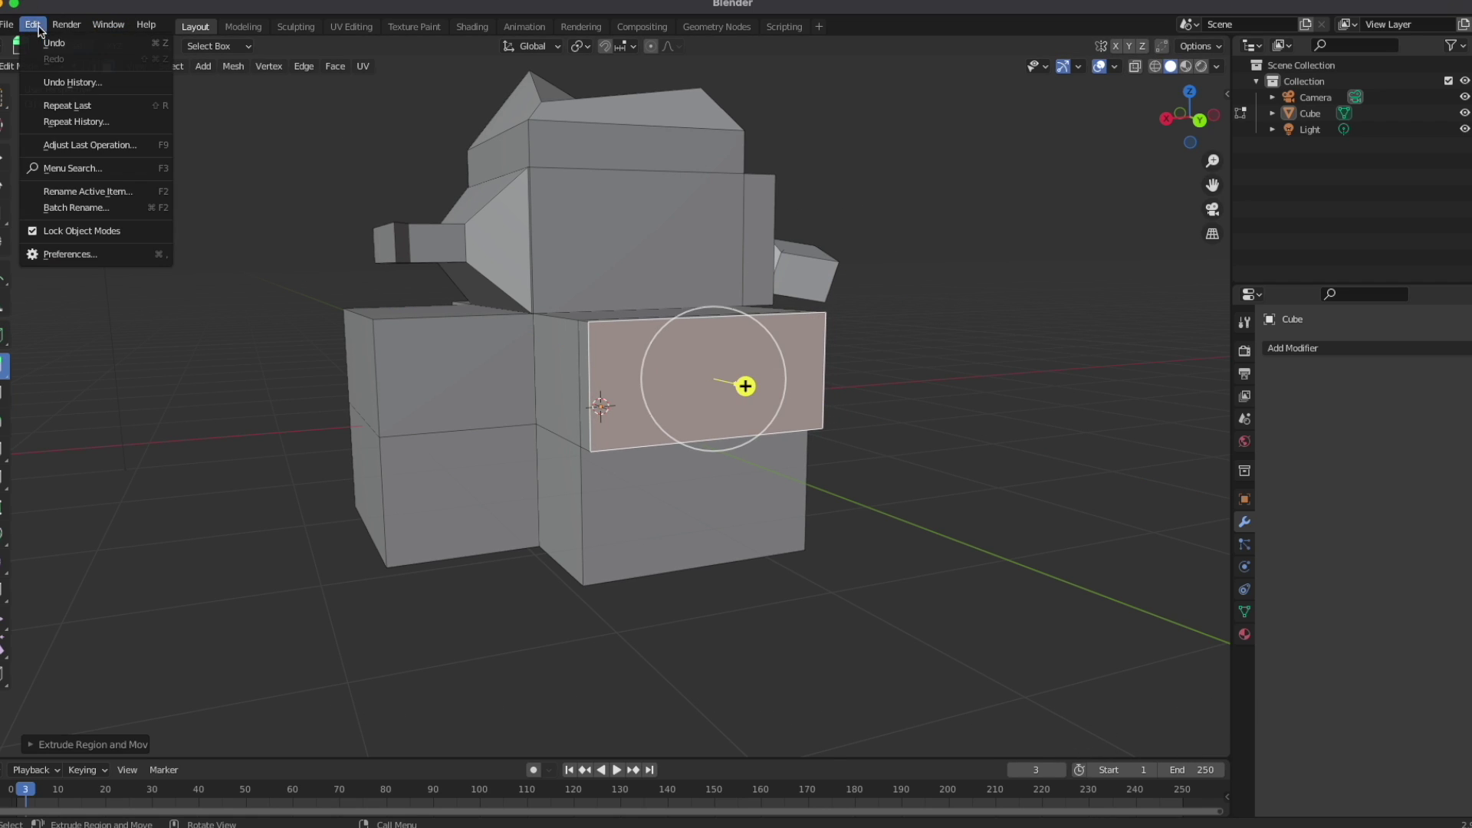
left_click(38, 29)
left_click(47, 44)
Extrude the lower body's upper +Y end face outward and downward into a sloping arm
left_click(77, 67)
middle_click_drag(644, 361, 750, 378)
left_click_drag(753, 351, 929, 546)
middle_click_drag(973, 567, 273, 500)
middle_click_drag(548, 401, 804, 423)
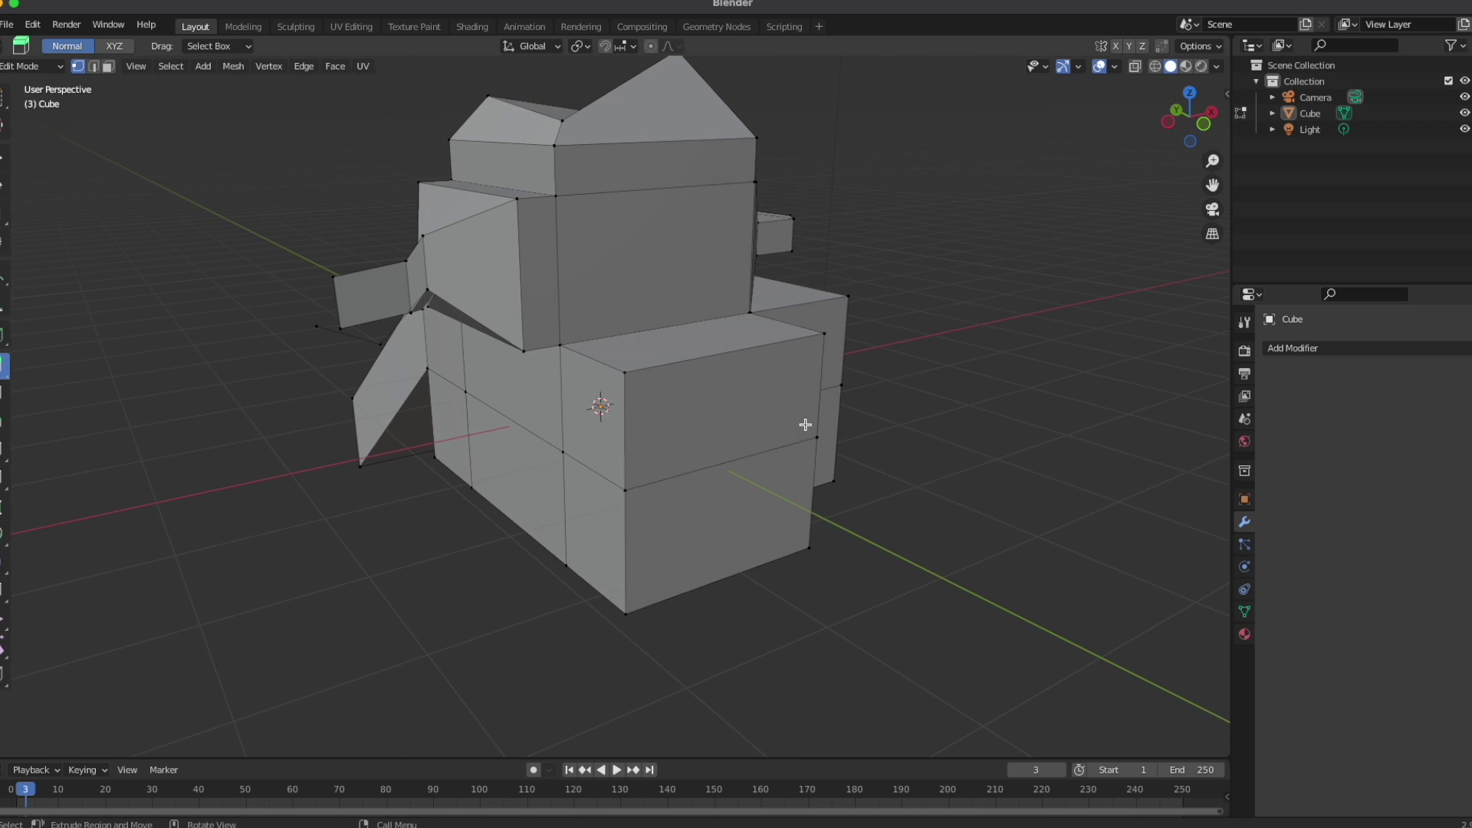
Extrude the lower middle face on the body's -X side outward into a long block
left_click(508, 403)
left_click(486, 493)
left_click_drag(460, 483, 315, 549)
middle_click_drag(795, 486, 1119, 474)
scroll(476, 627, "down", 1)
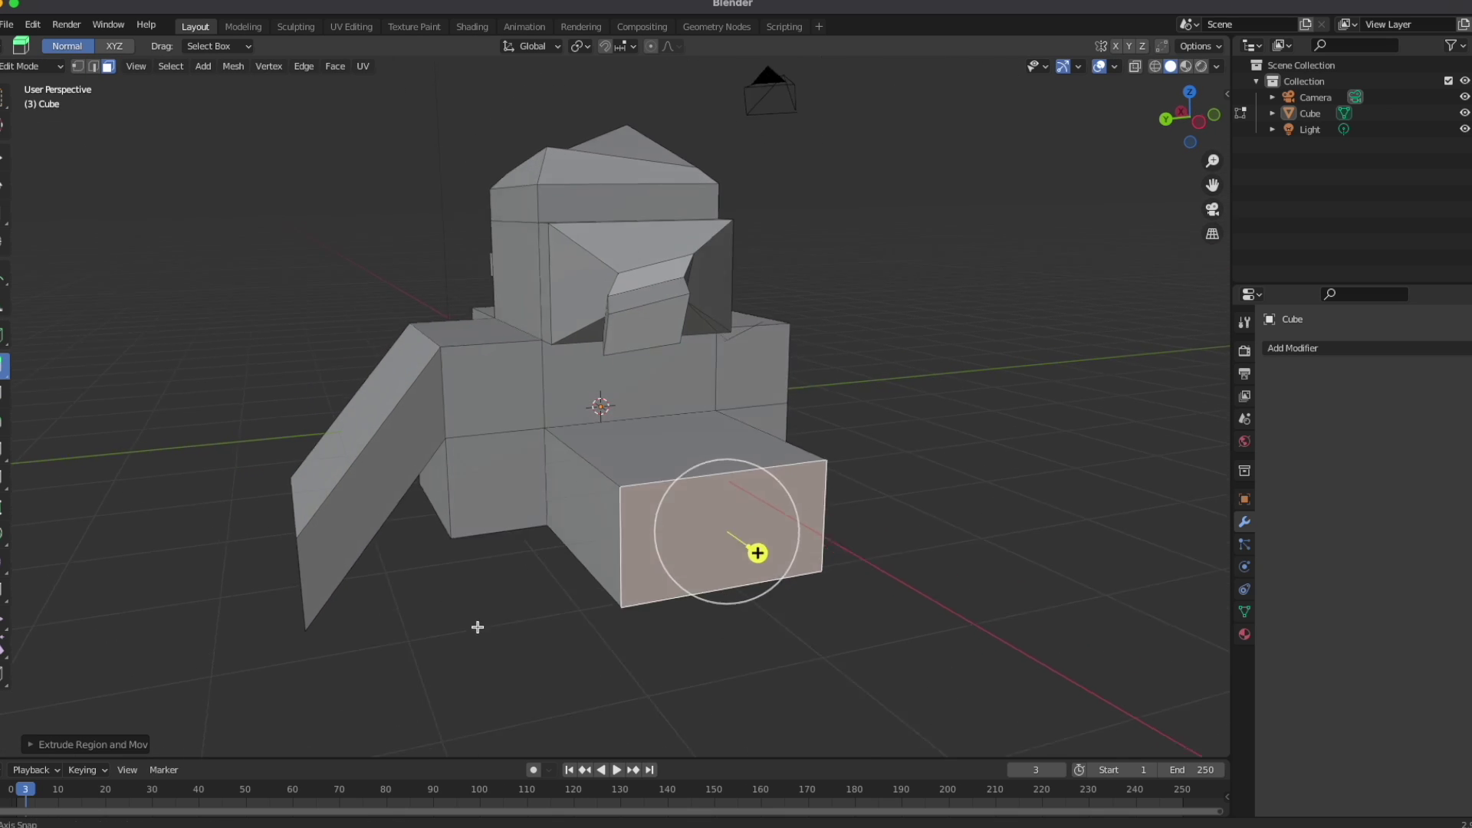
Try Inset Faces on an upper corner vertex and a top edge of the lower -X block
middle_click_drag(476, 627, 479, 618)
scroll(557, 584, "up", 1)
scroll(558, 584, "down", 1)
scroll(1051, 493, "up", 1)
middle_click_drag(1051, 493, 783, 445)
left_click(8, 403)
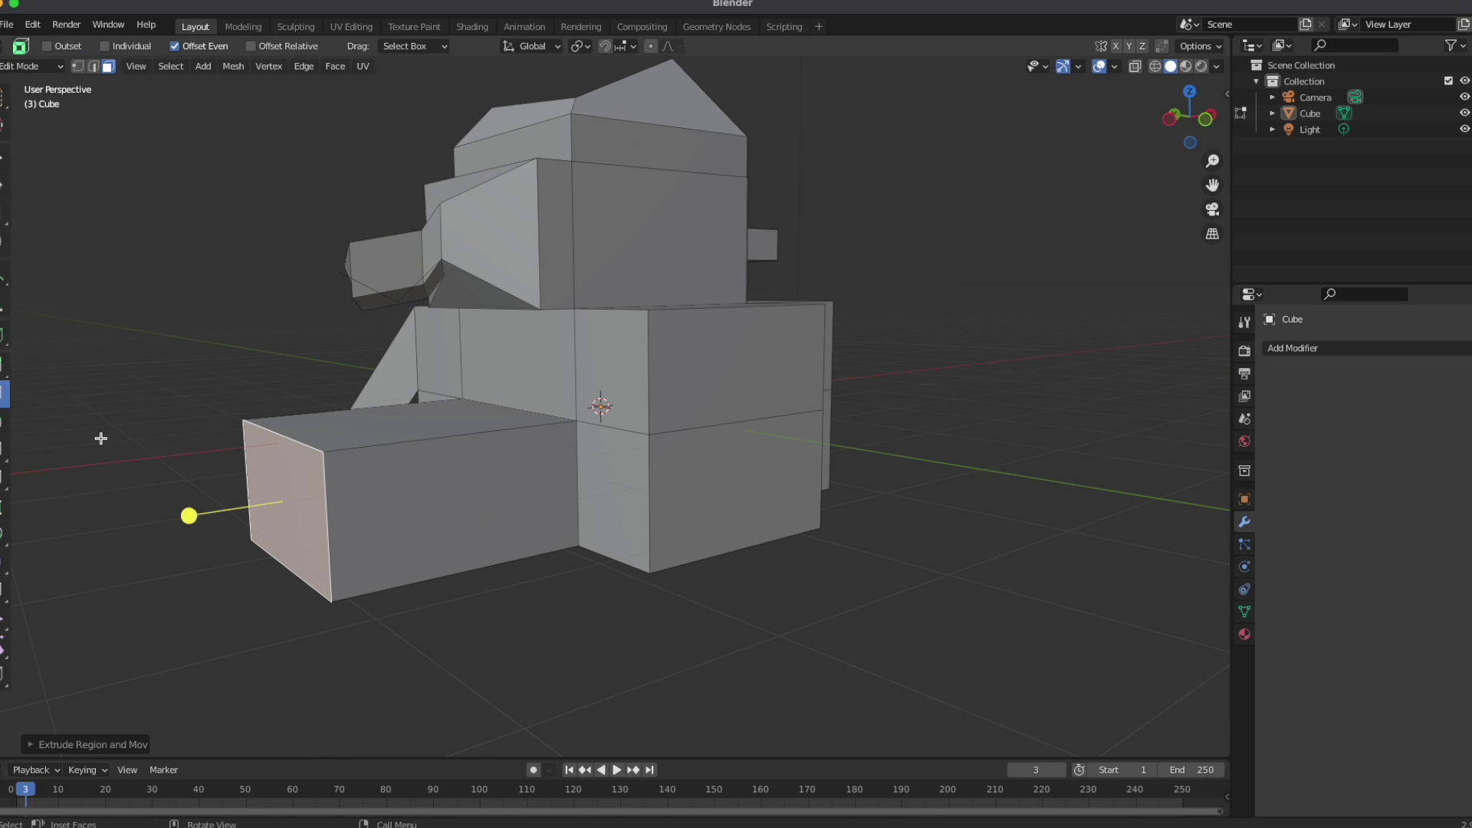
key("1")
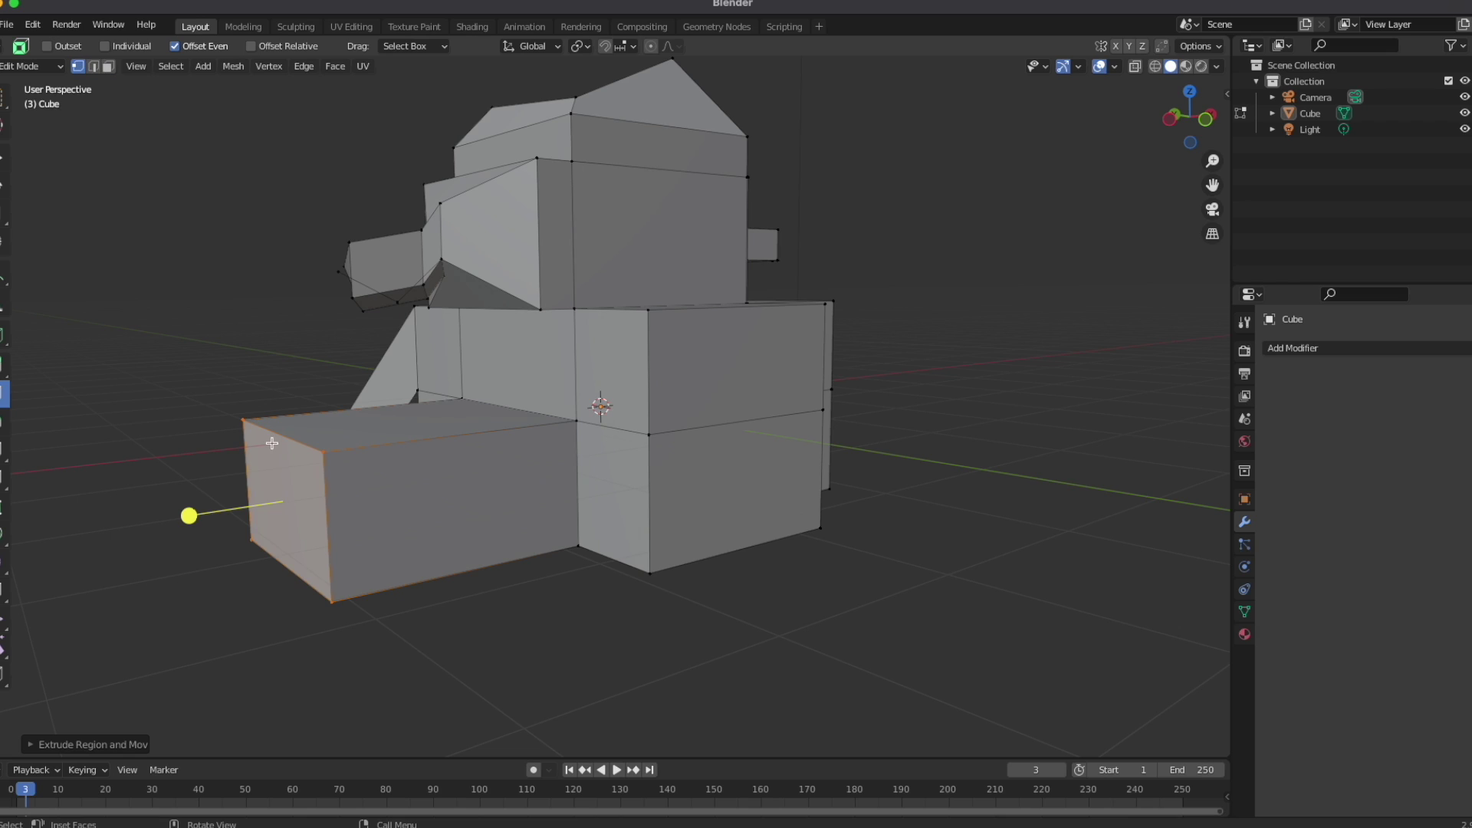
key("alt+a")
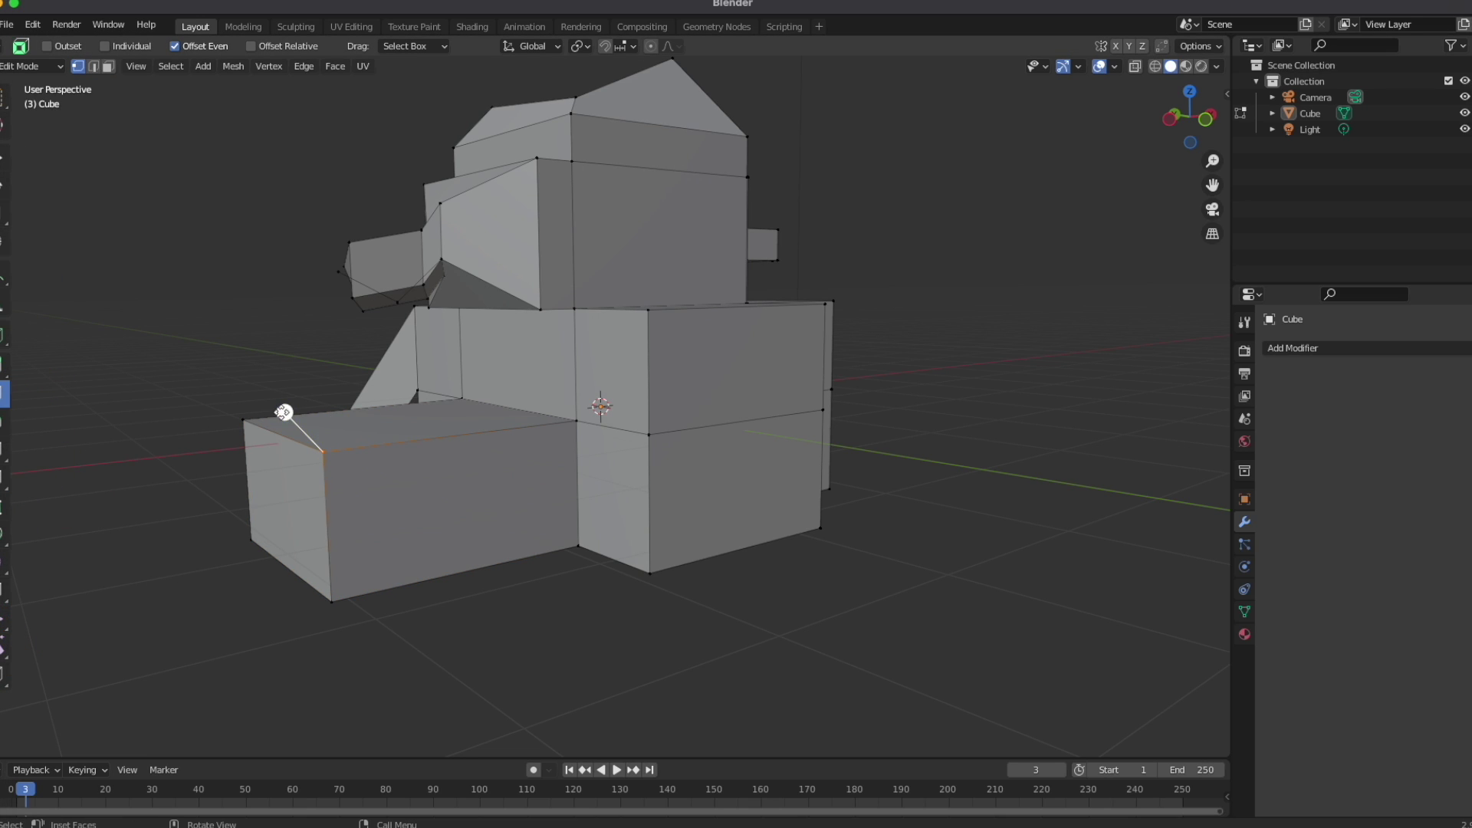
left_click_drag(283, 412, 237, 388)
left_click(229, 504)
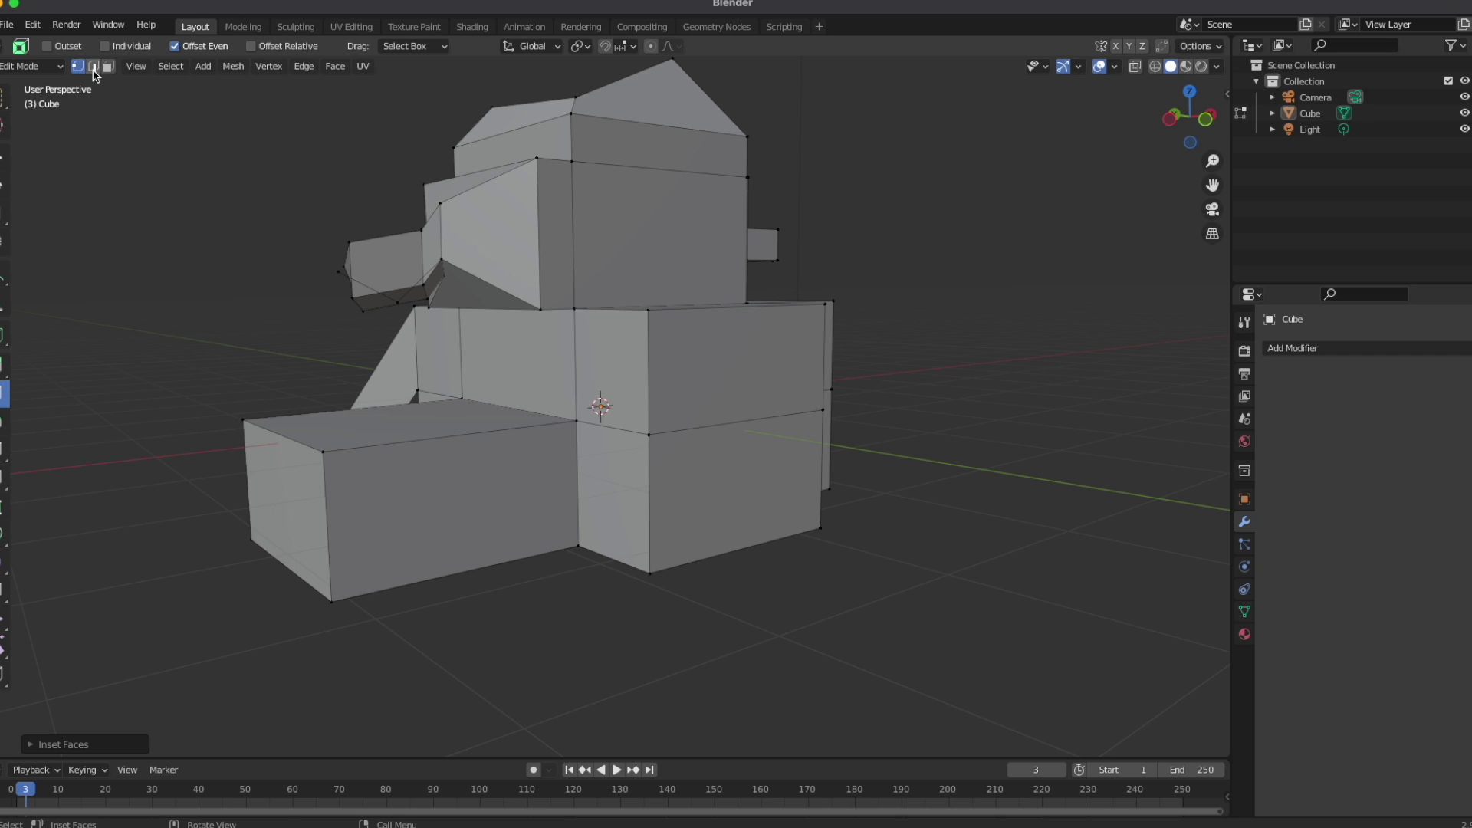
left_click(377, 447)
left_click_drag(491, 378, 495, 362)
left_click(457, 434)
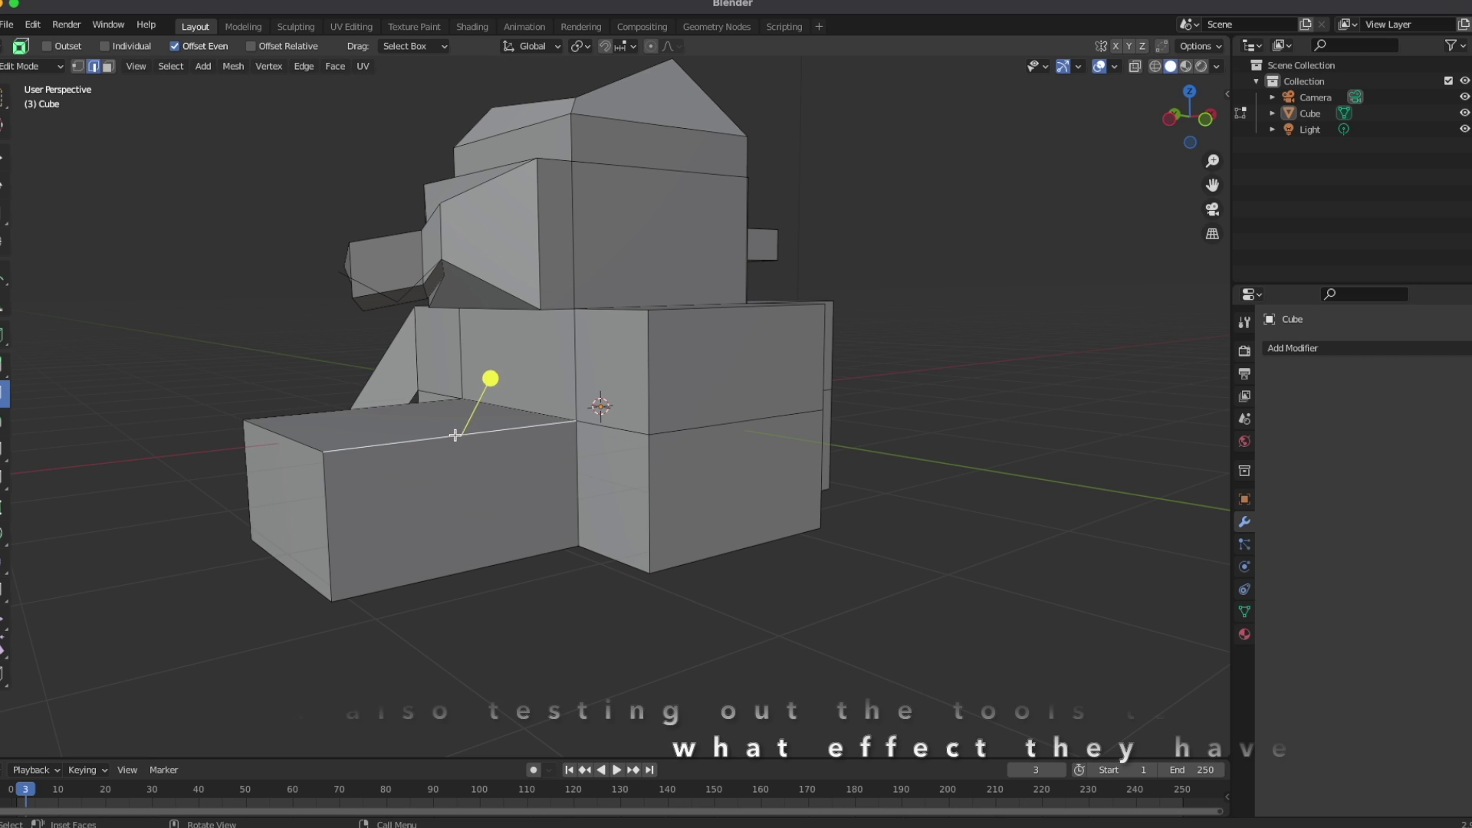
Try to inset the -Y side face of the lower -X block
left_click(108, 67)
left_click(504, 431)
mouse_move(510, 523)
left_mouse_down()
mouse_move(540, 532)
mouse_move(528, 524)
left_mouse_up()
middle_click_drag(509, 515, 591, 496)
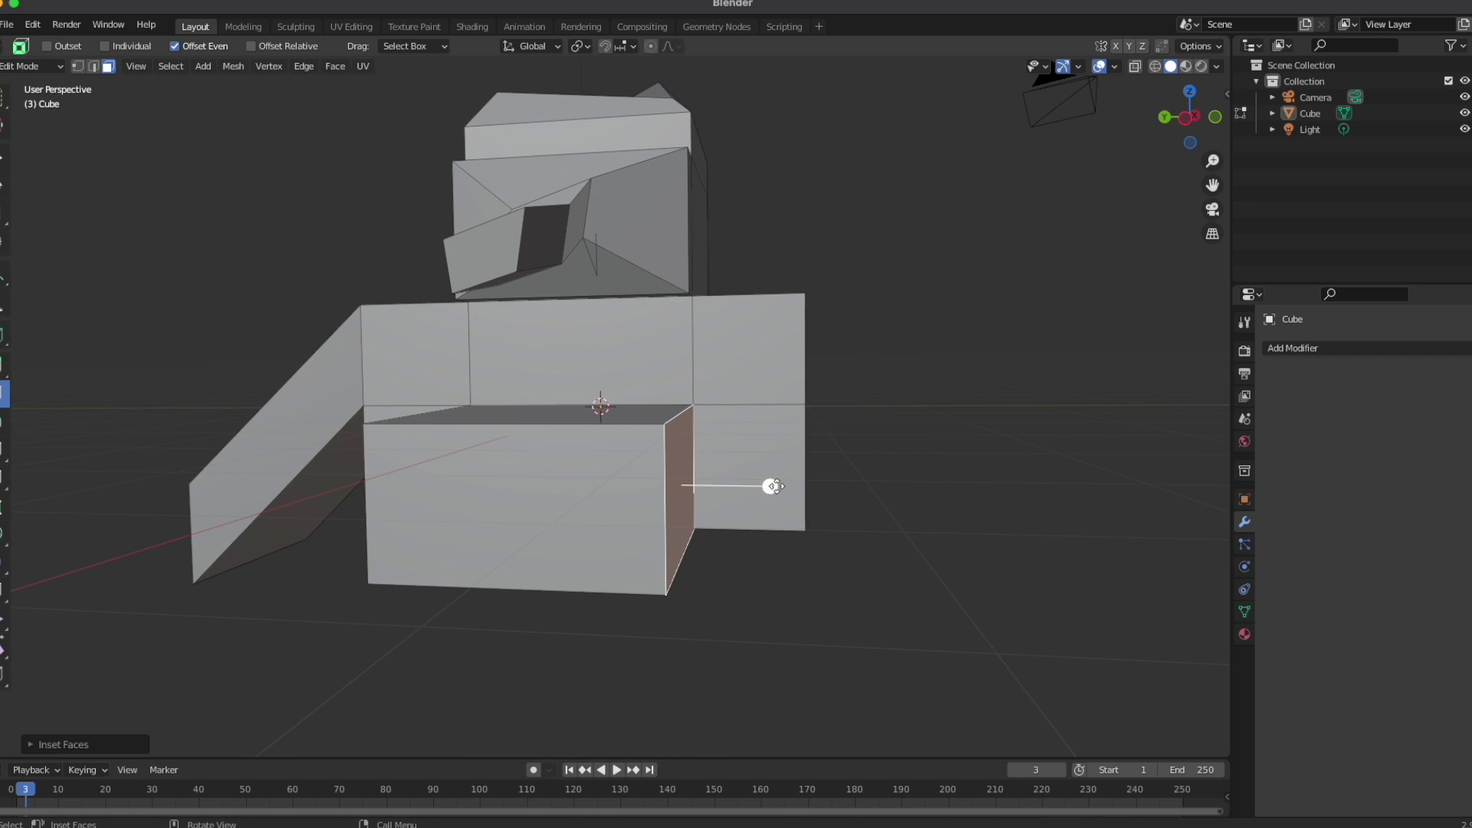
Try to bevel the -Y side face of the lower -X block
left_click(3, 367)
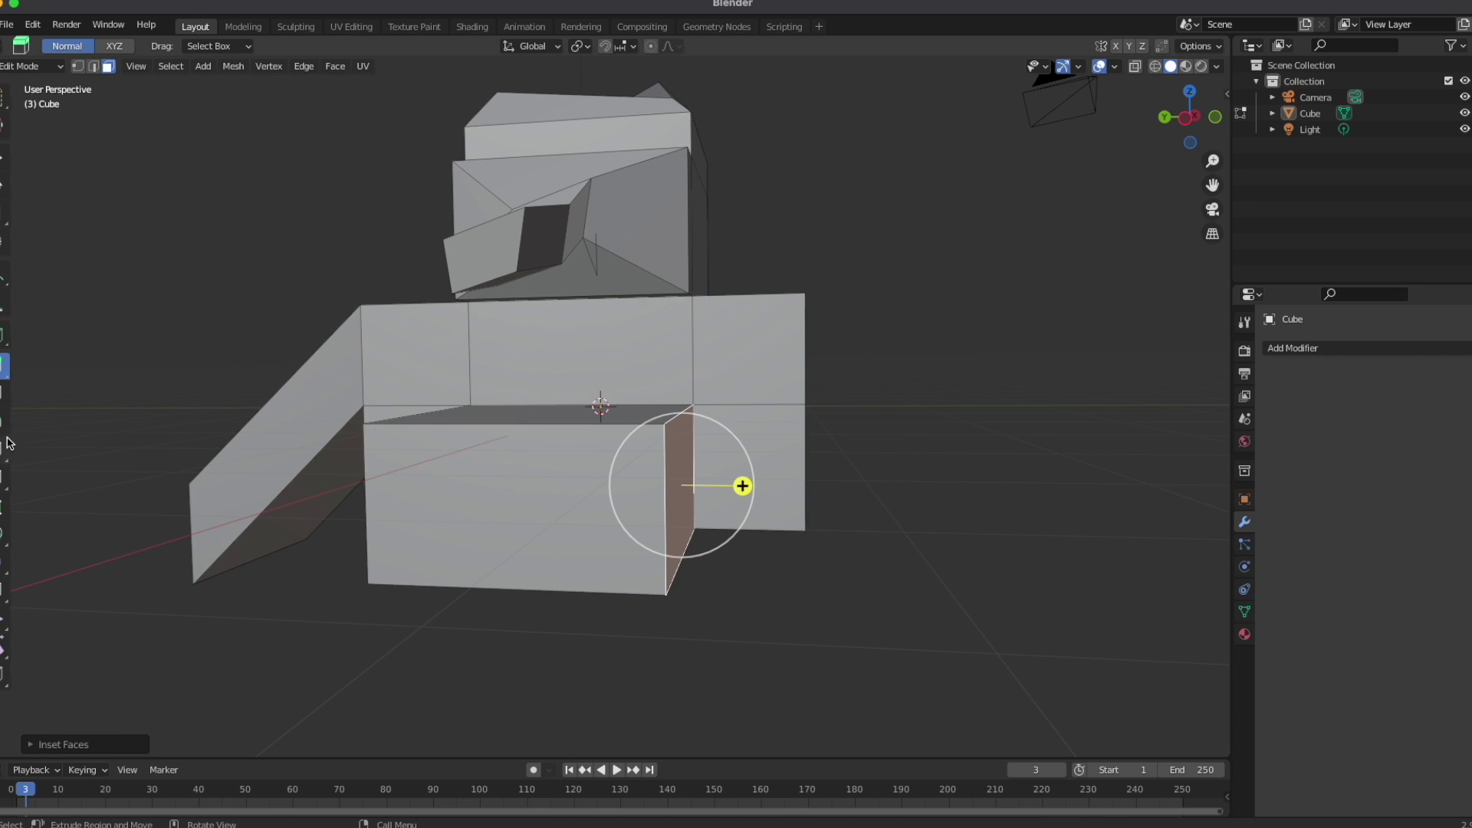
left_click(4, 421)
left_click_drag(770, 487, 846, 508)
middle_click_drag(920, 546, 834, 568)
left_click(833, 568)
middle_click_drag(558, 545, 83, 533)
middle_click_drag(914, 621, 789, 597)
Add an Ocean modifier to the cube mesh
left_click(1244, 501)
left_click(1244, 522)
left_click(1350, 350)
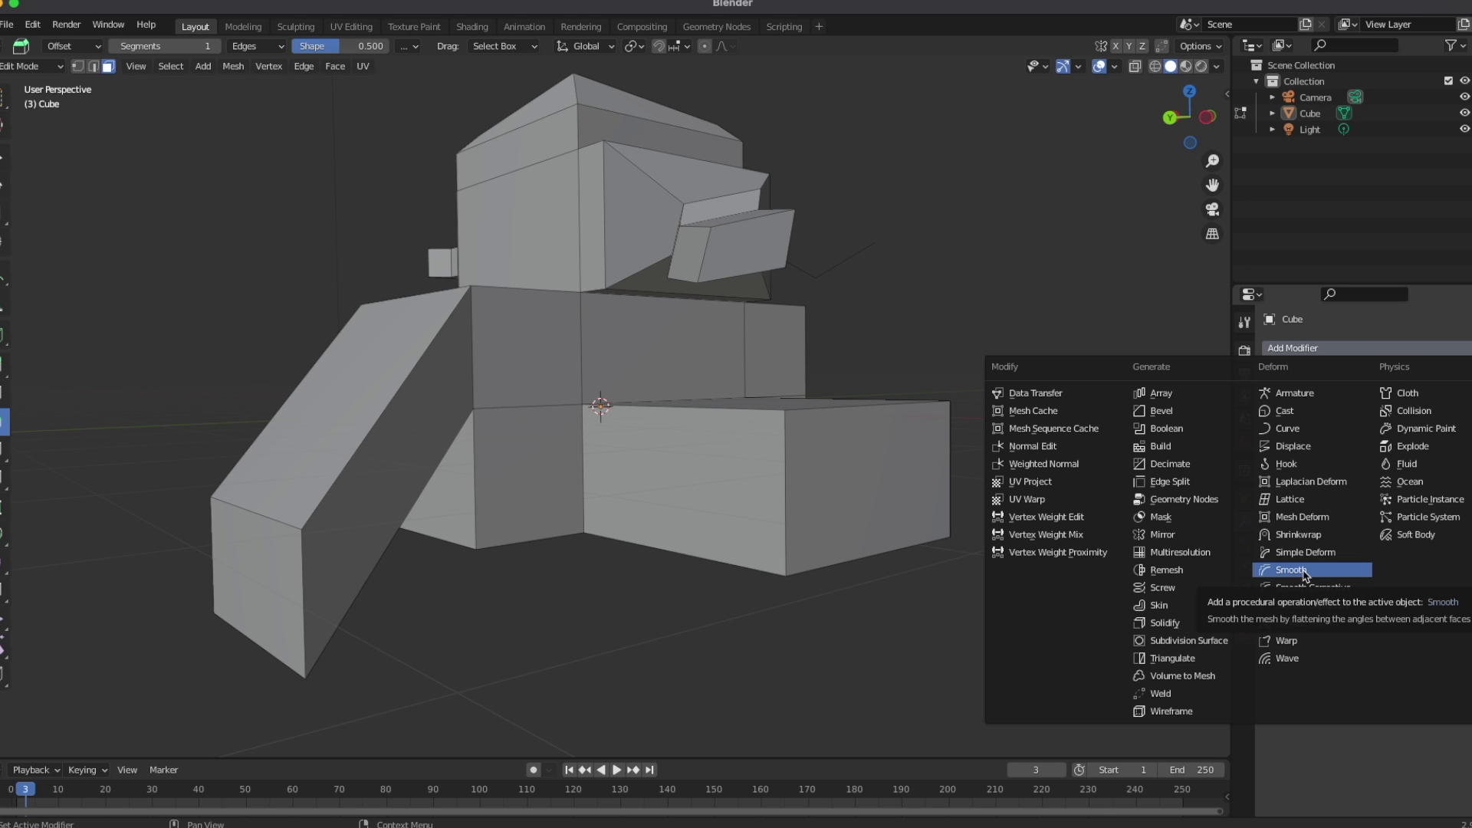
left_click(1409, 481)
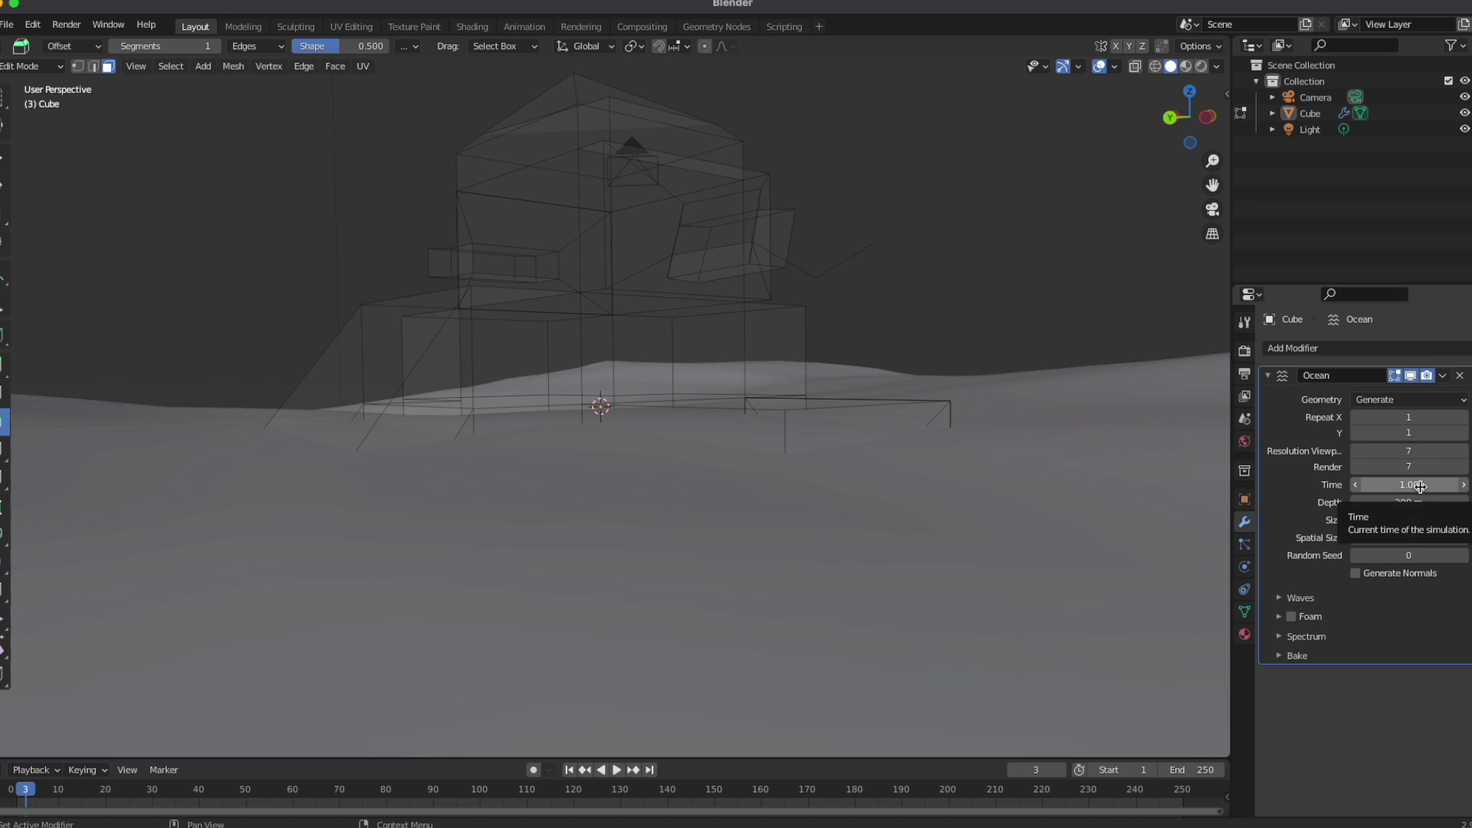
middle_click_drag(894, 352, 835, 387)
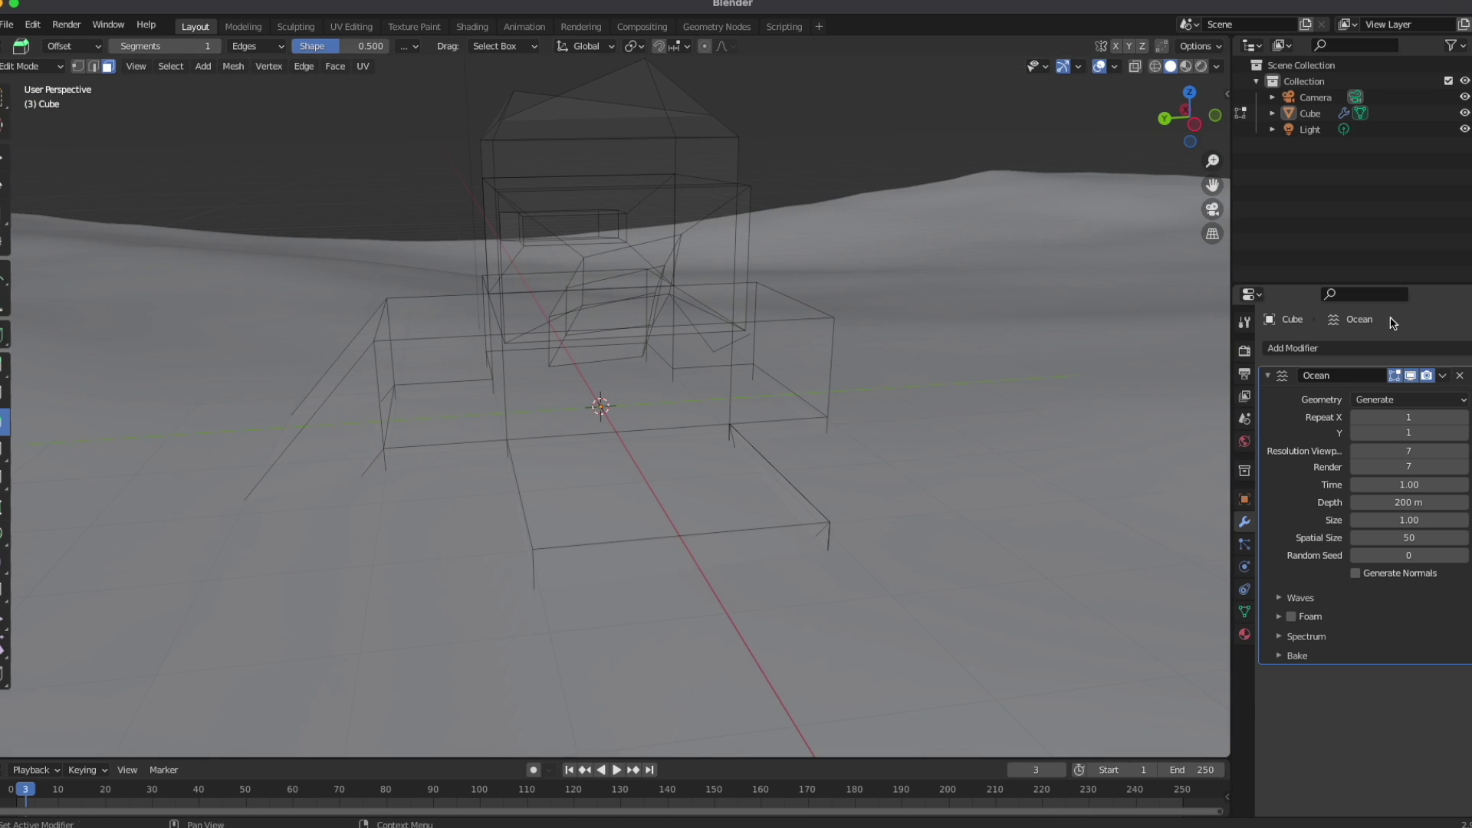
Remove the Ocean modifier from the cube mesh
left_click(40, 24)
left_click(51, 43)
left_click(40, 26)
left_click(52, 59)
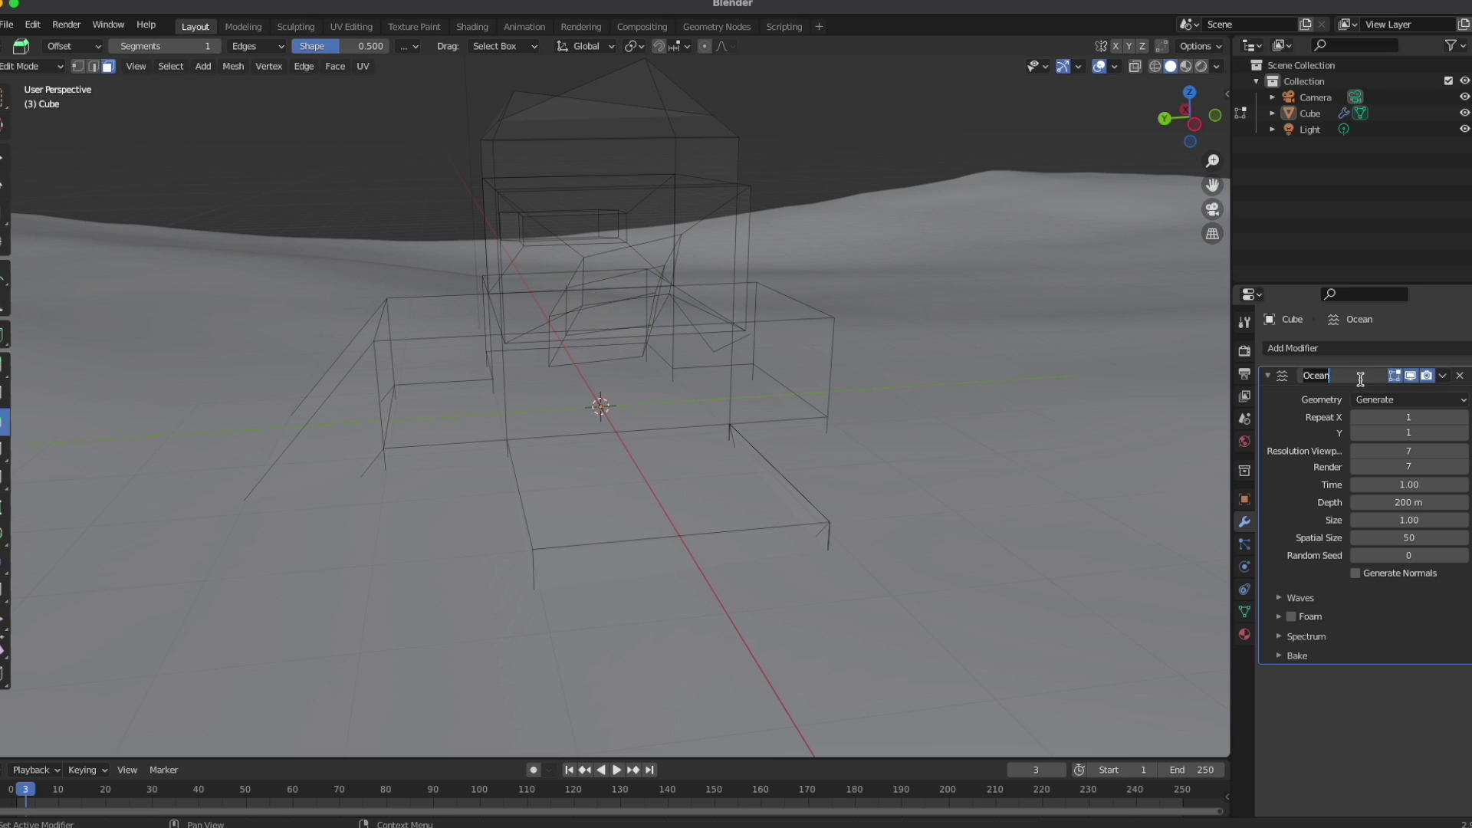
left_click(1268, 376)
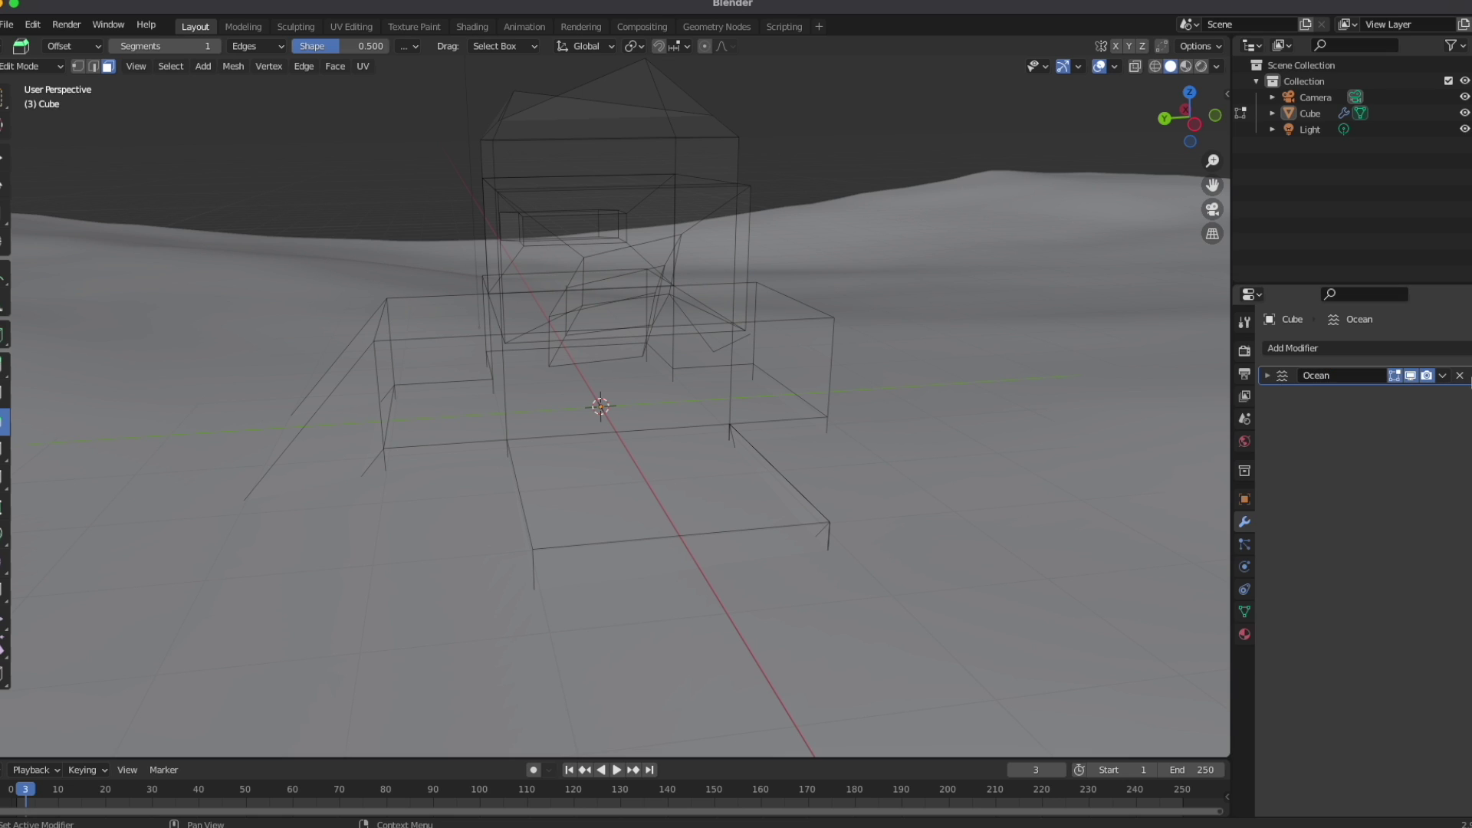
left_click(1459, 376)
Add a Fluid modifier to the cube mesh
left_click(1303, 349)
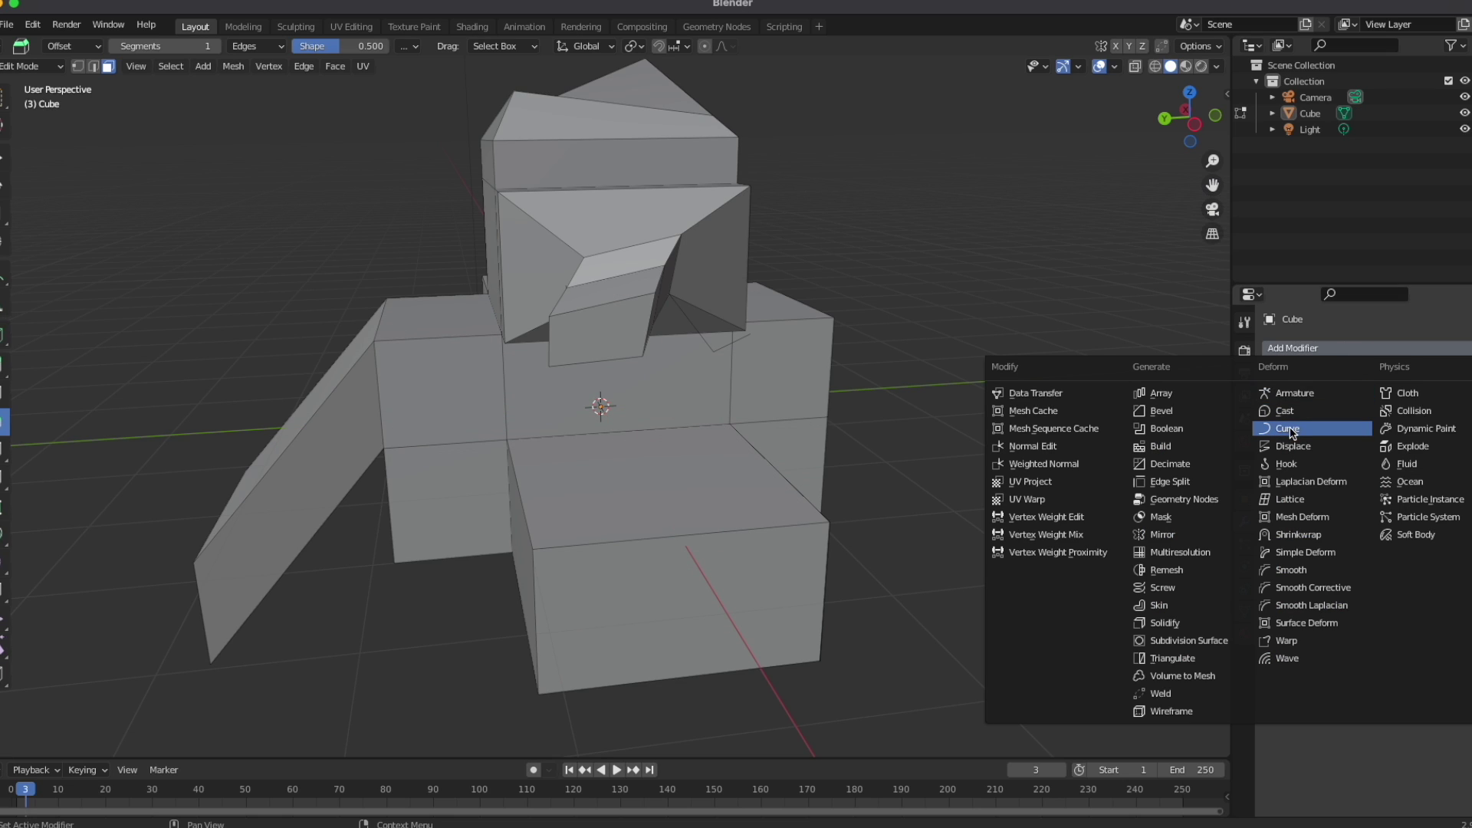
left_click(1407, 464)
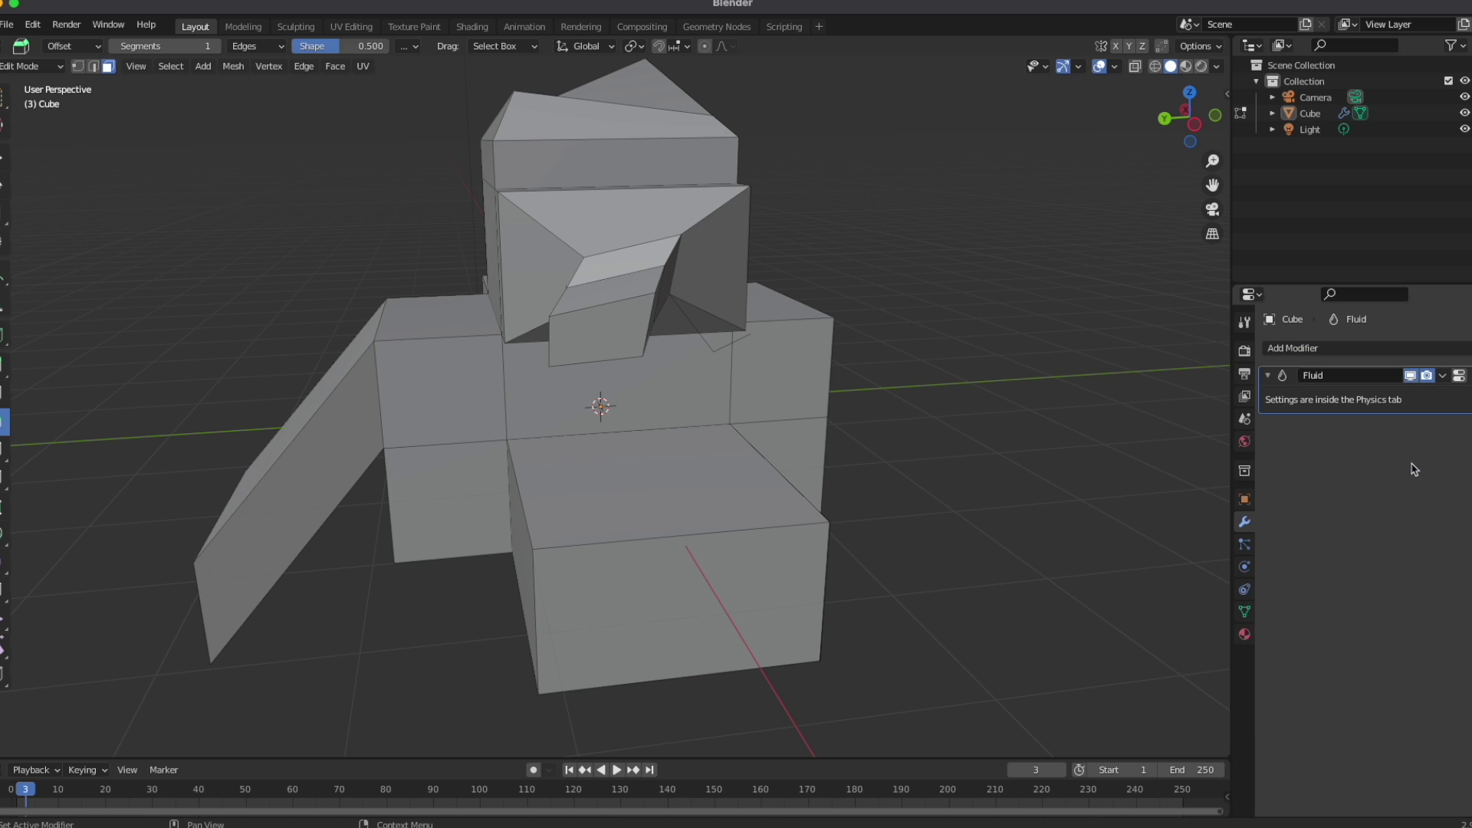
middle_click_drag(1041, 368, 1280, 441)
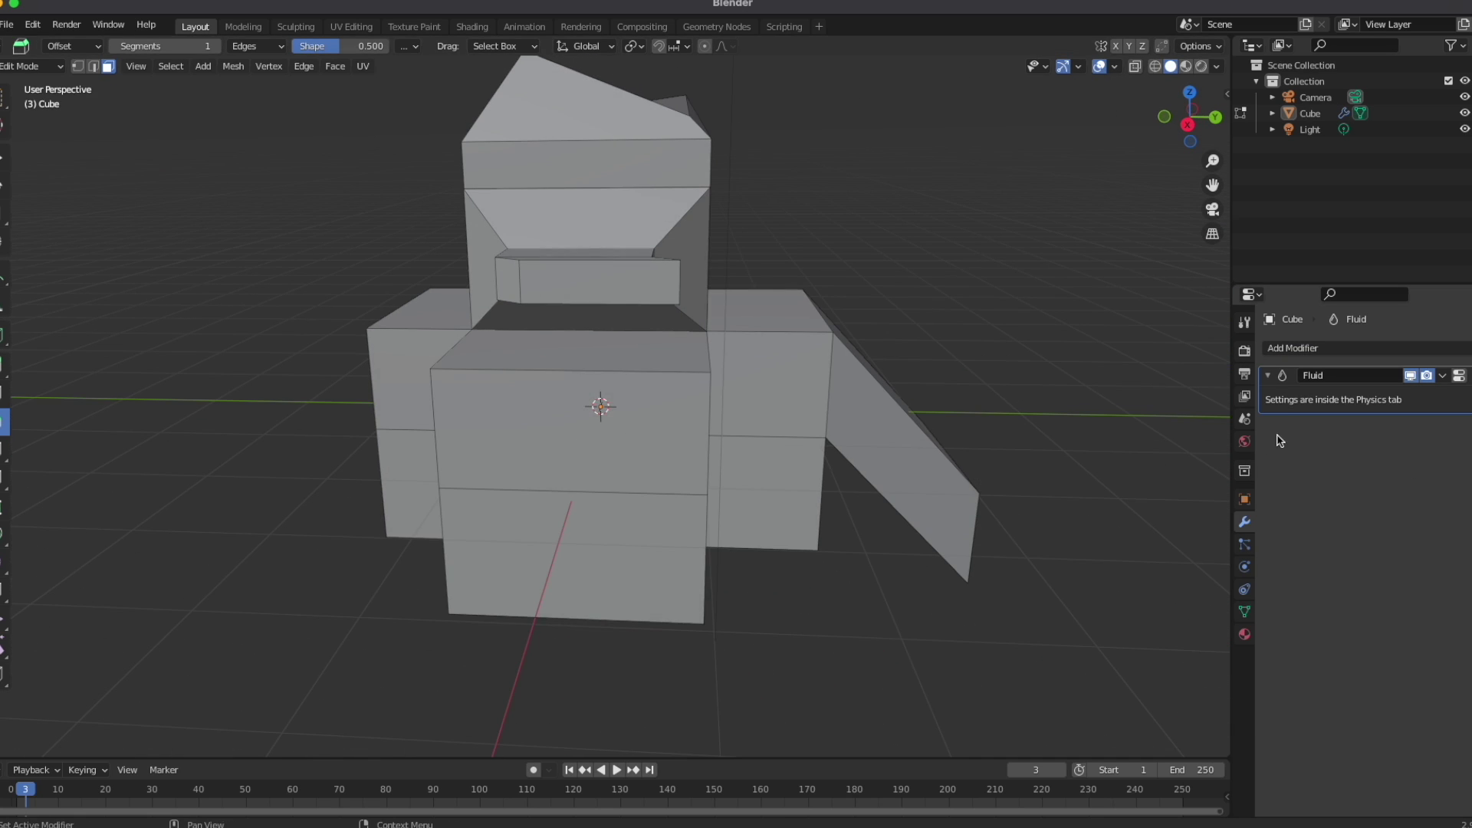
scroll(1130, 404, "down", 3)
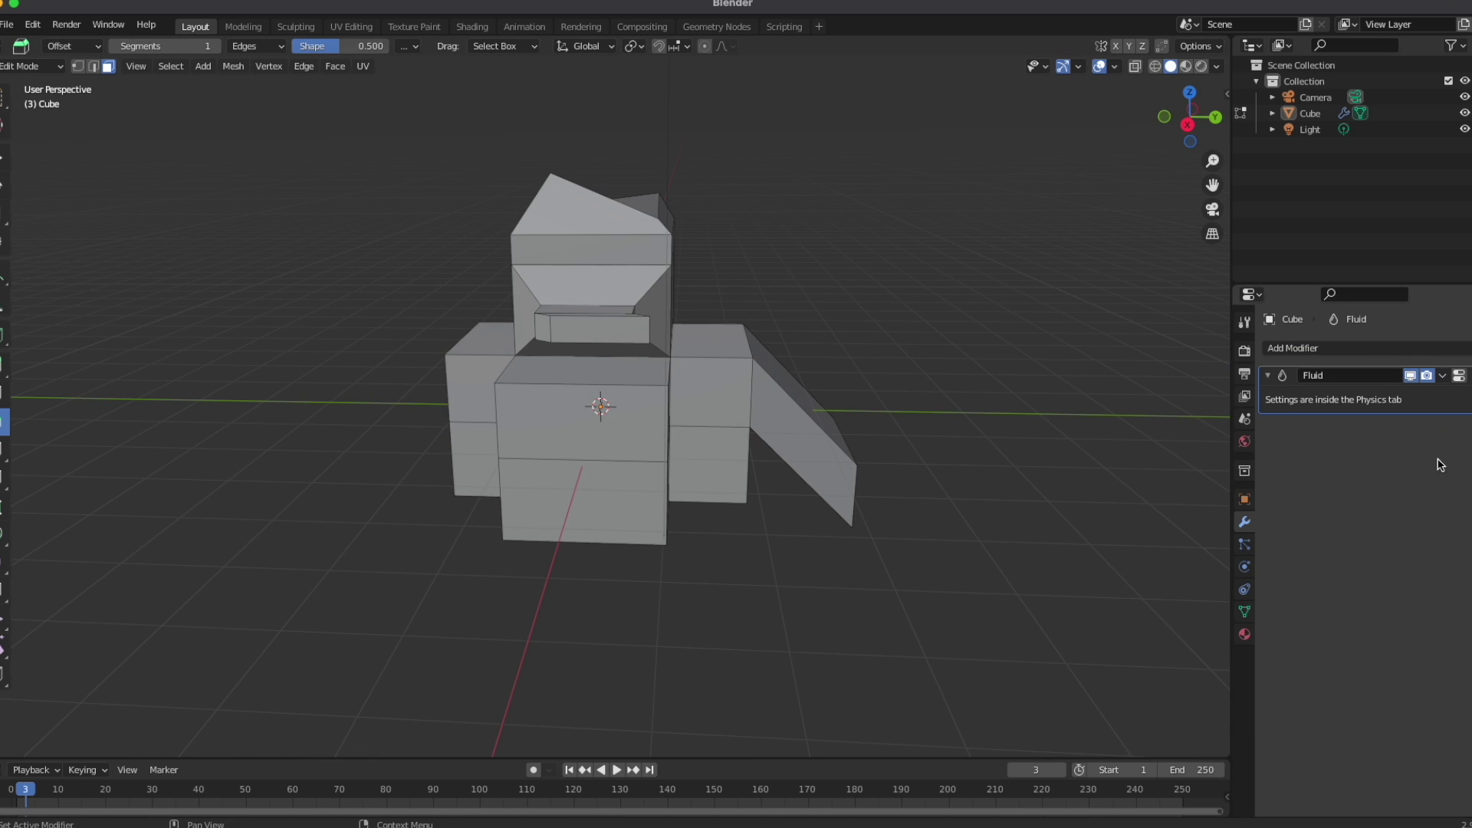
left_click(1269, 376)
left_click(1268, 376)
left_click(1269, 376)
left_click(1268, 376)
right_click(1355, 414)
left_click(1375, 354)
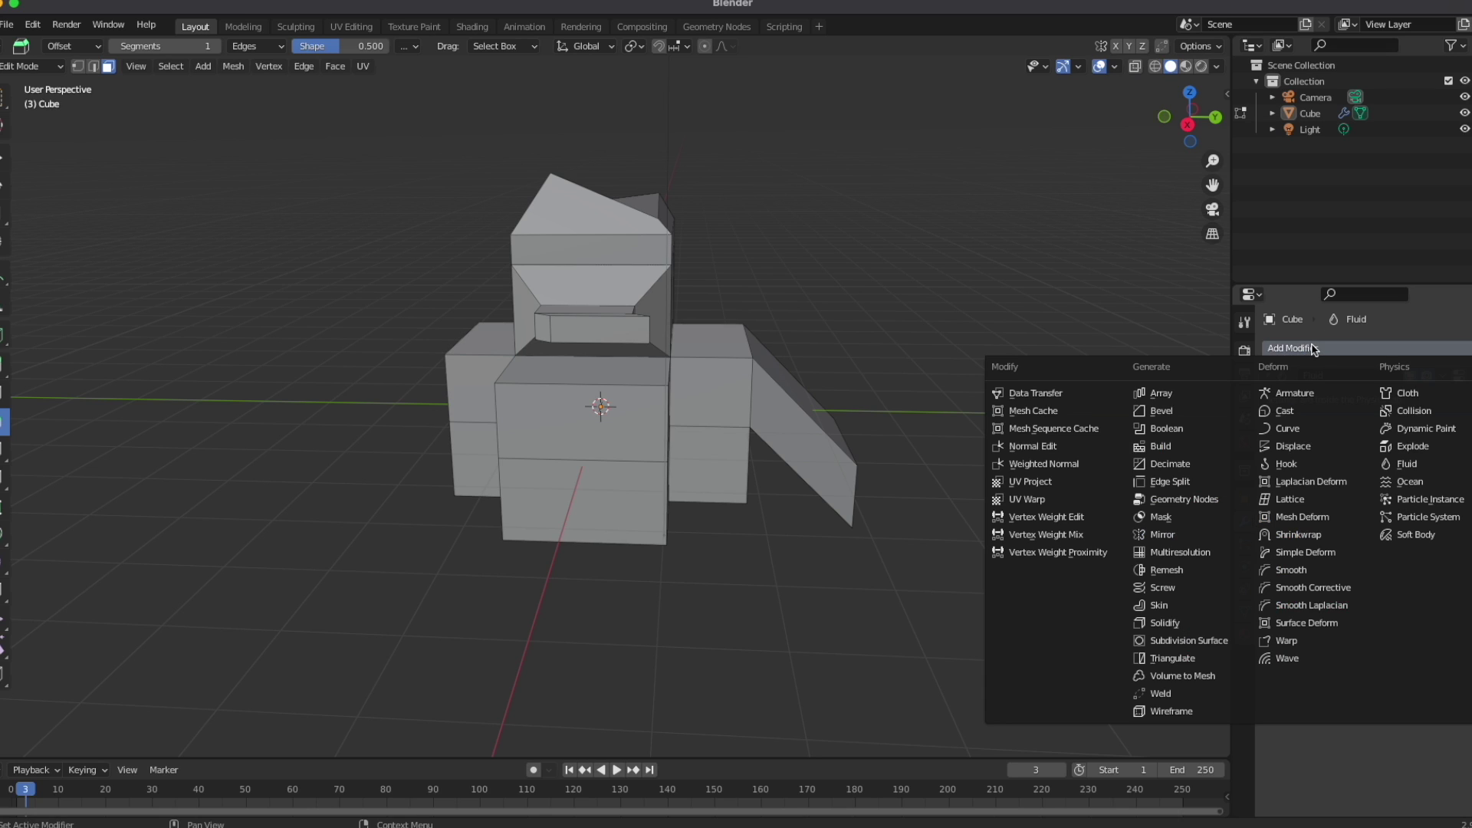
left_click(1332, 574)
Select all faces of the blocky mesh with box selection
left_click_drag(332, 131, 1097, 611)
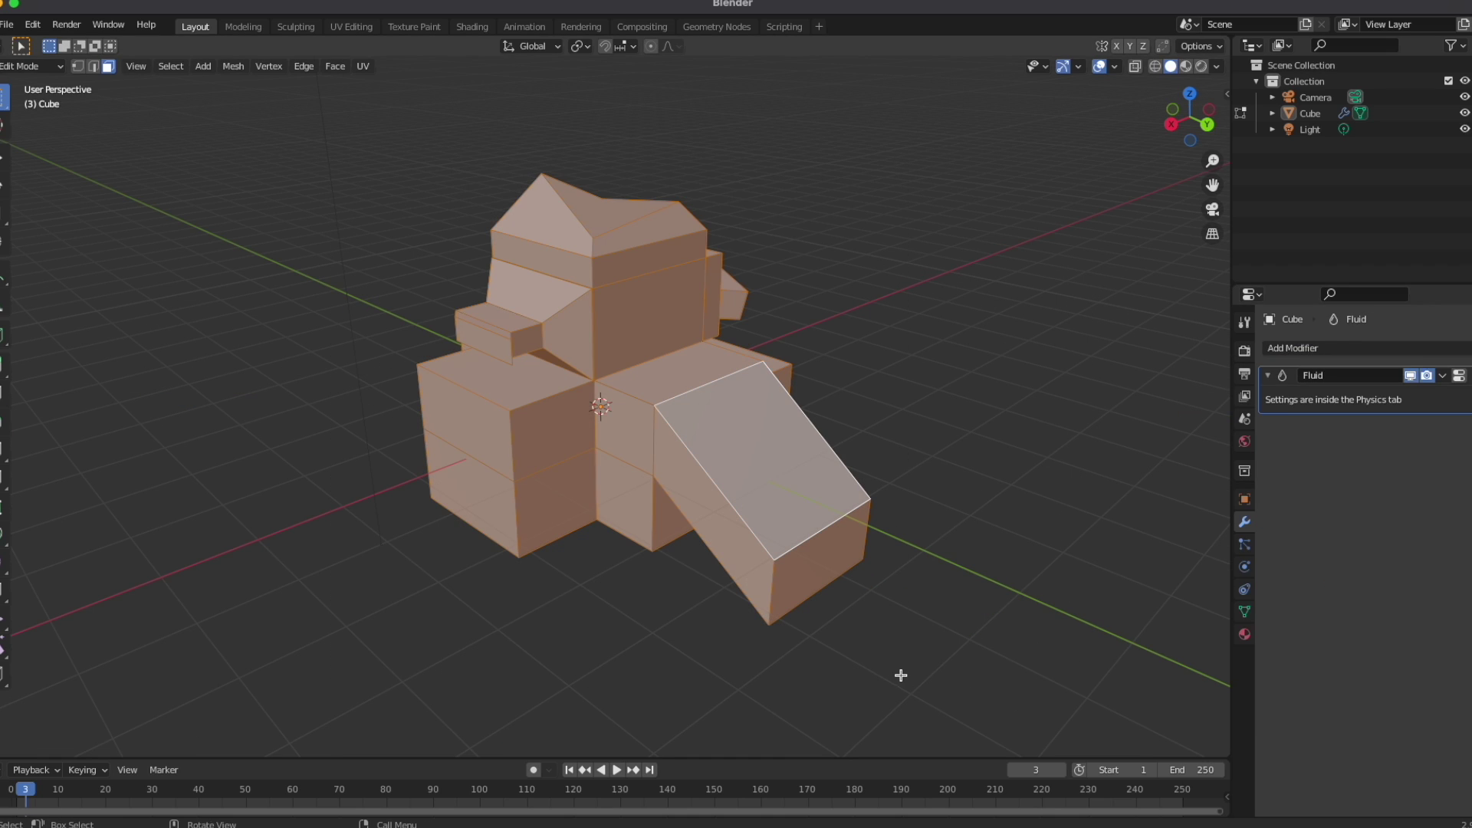
key("w")
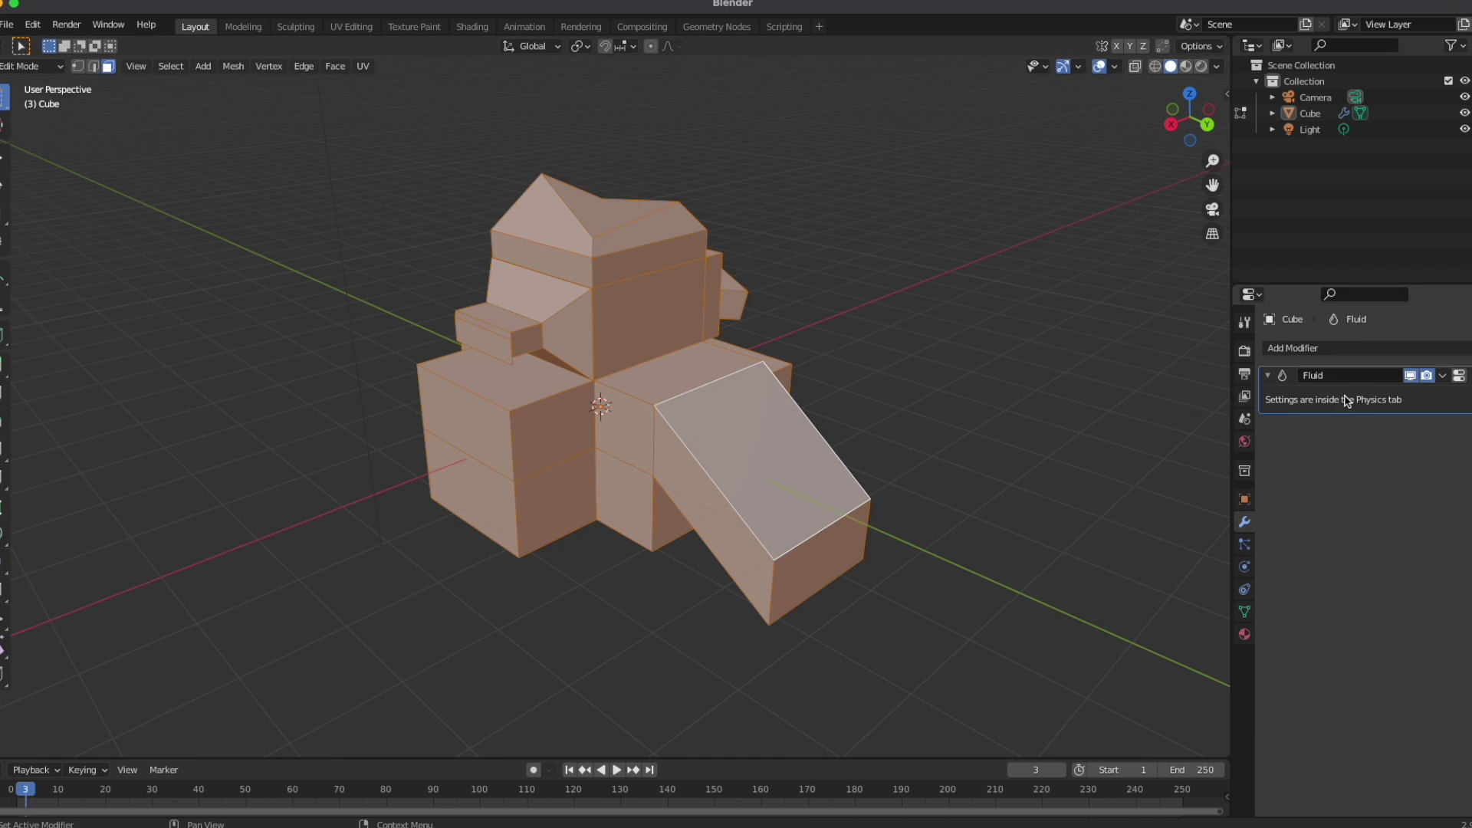
Try a Smooth modifier on the cube mesh and remove it
left_click(1352, 353)
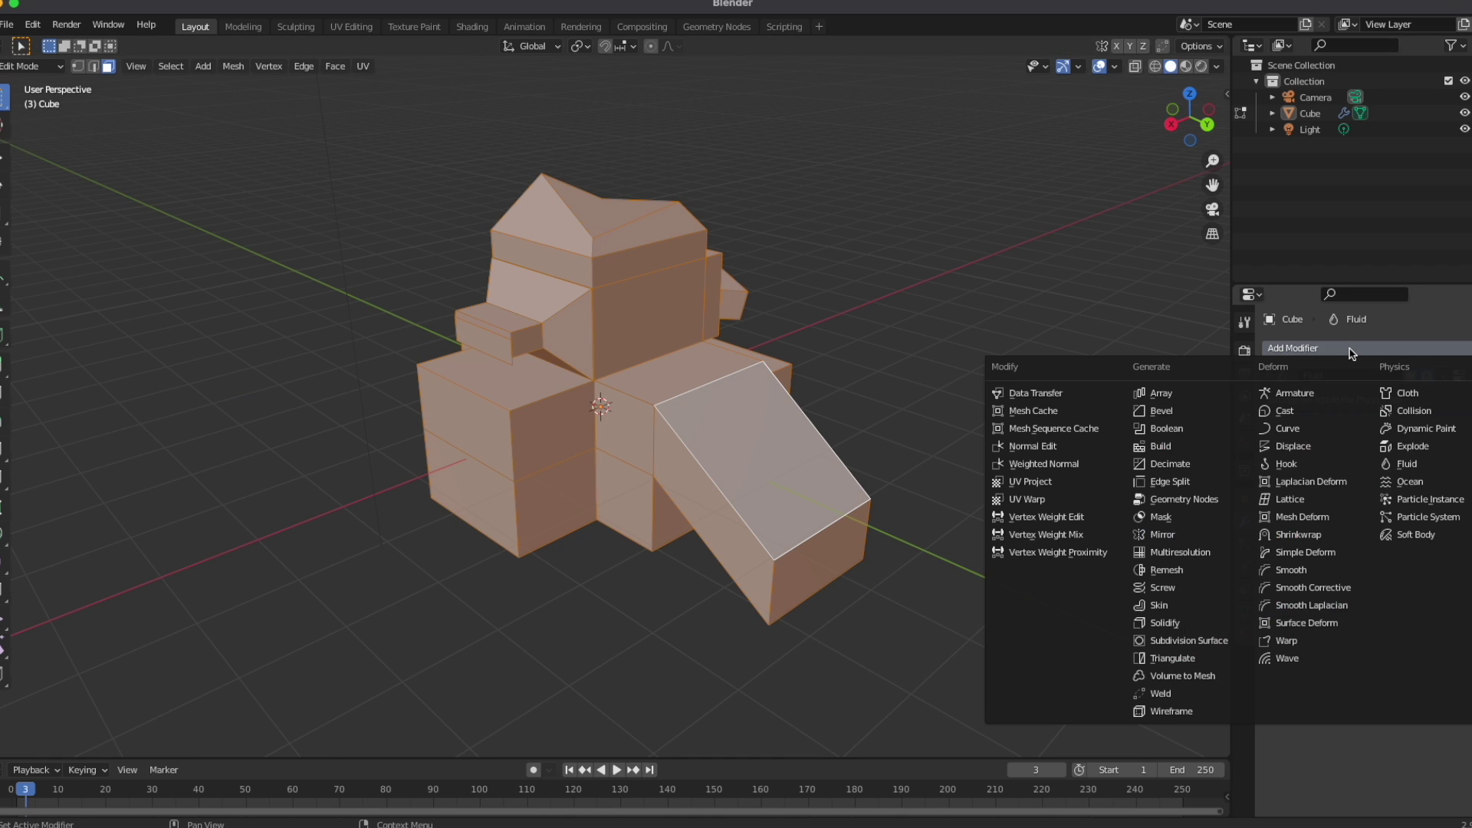
left_click(1288, 571)
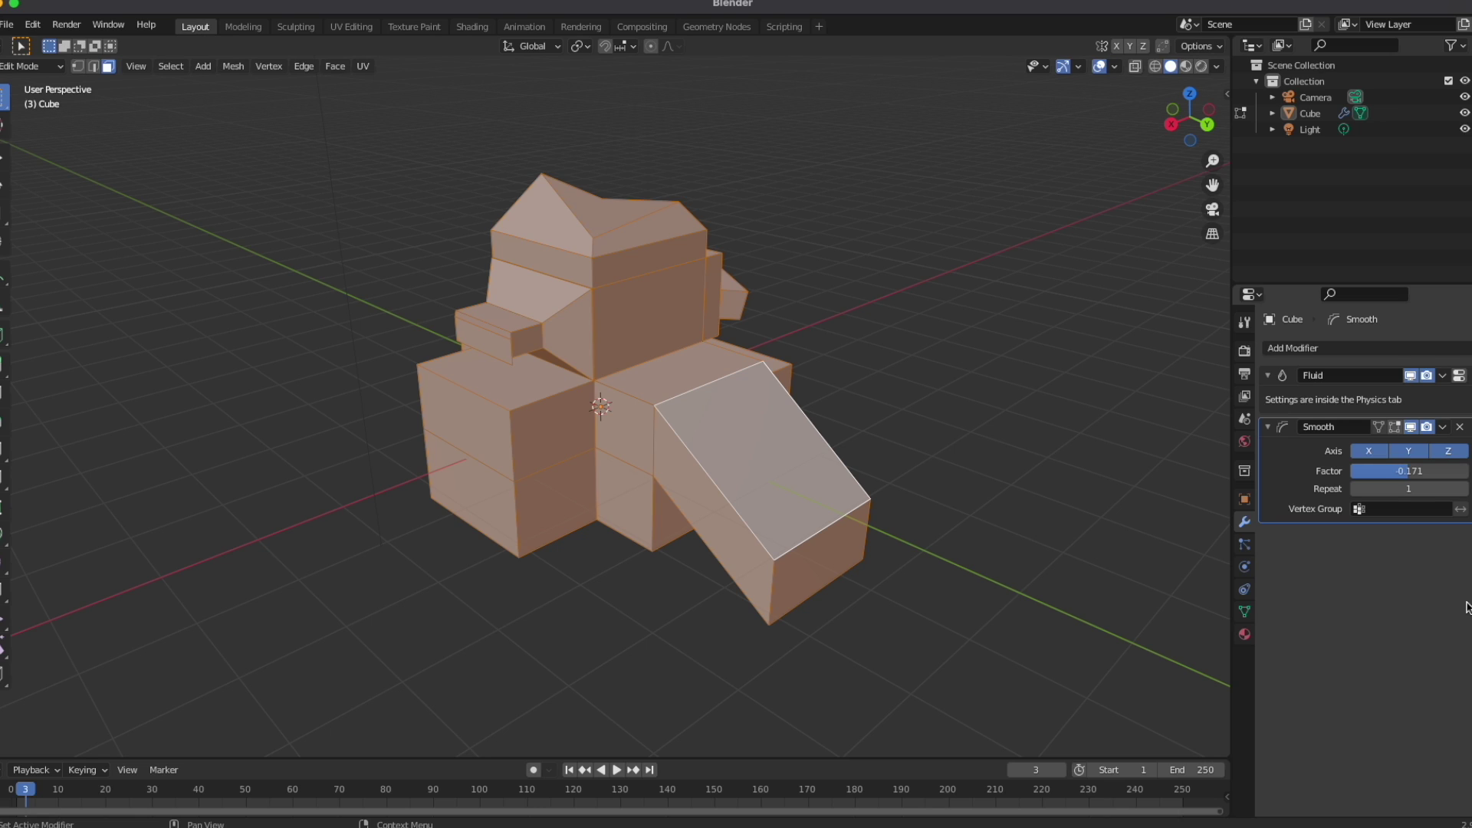
left_click(1459, 426)
right_click(1455, 414)
key("Escape")
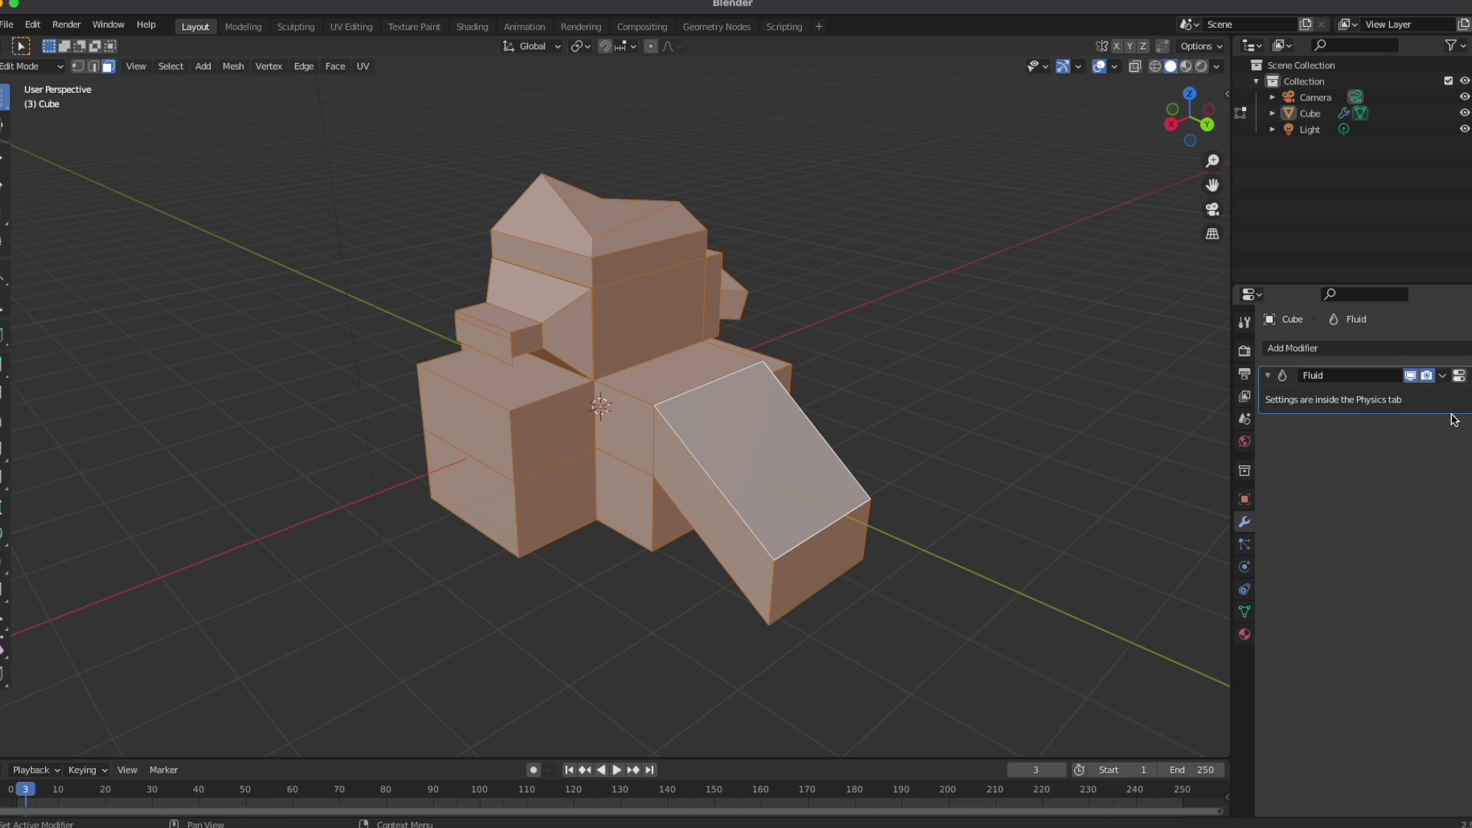
right_click(1451, 407)
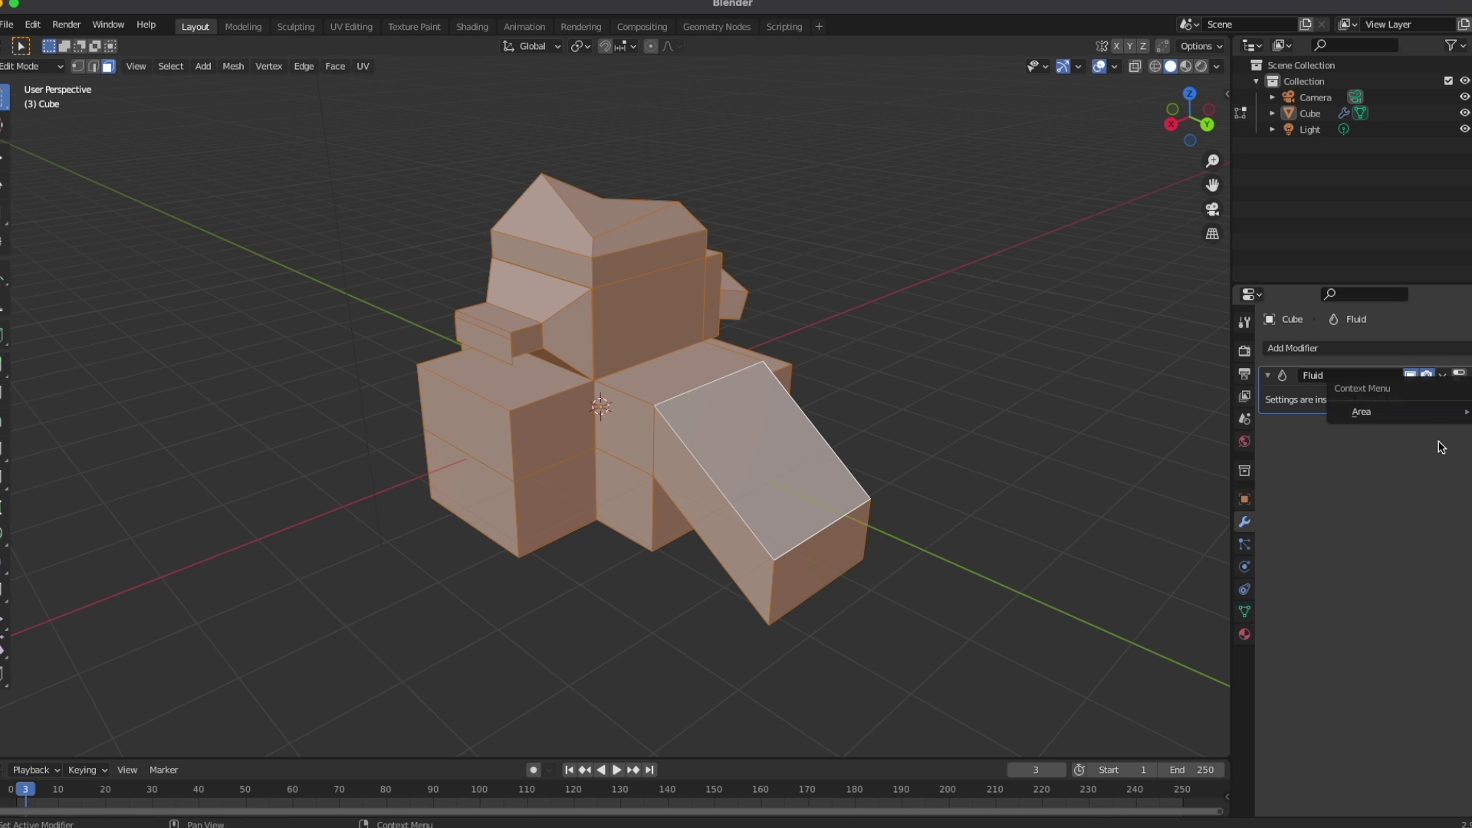
Add a Subdivision Surface modifier to the cube mesh
left_click(1295, 349)
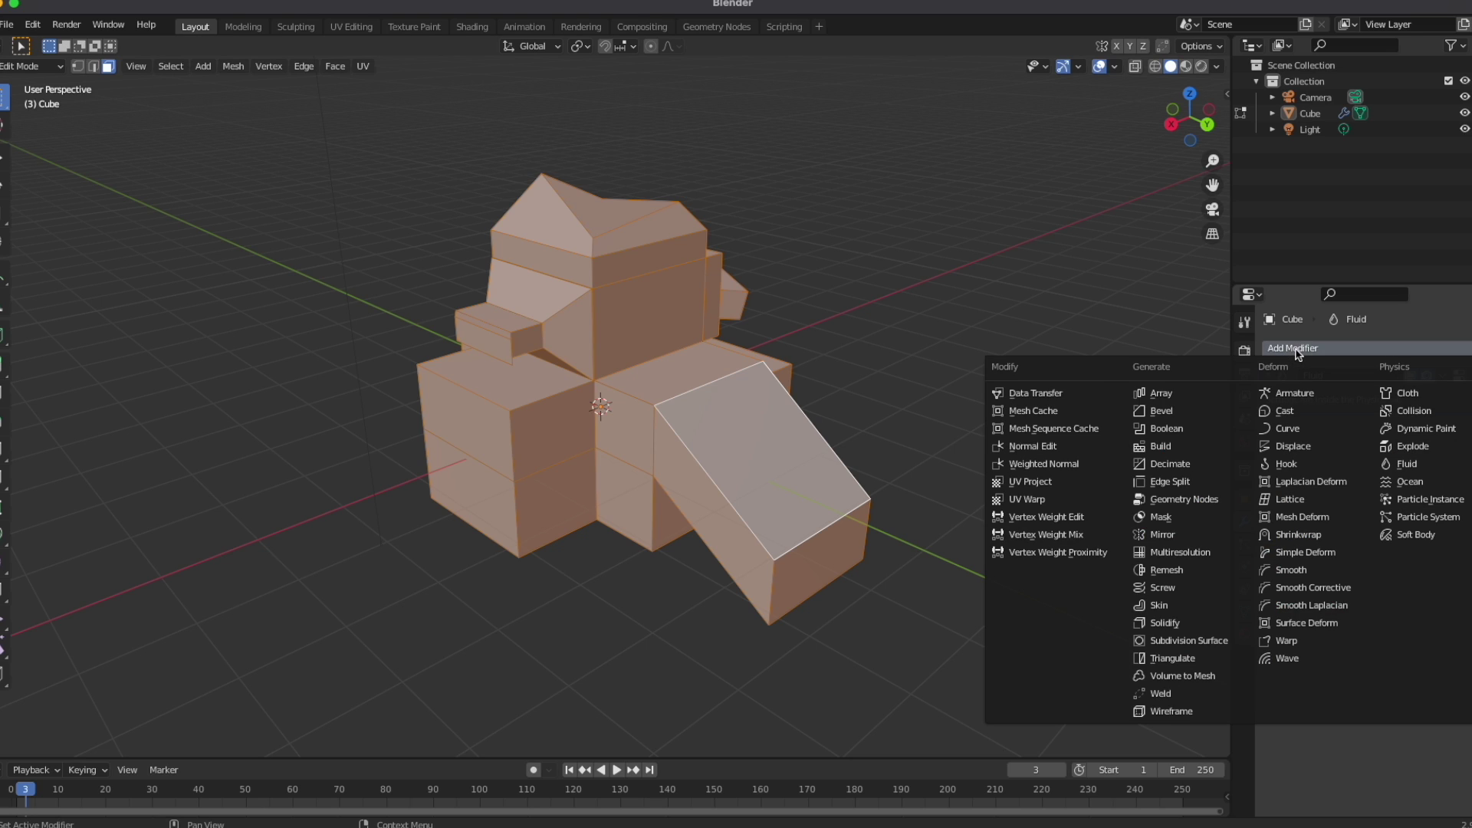
left_click(1183, 642)
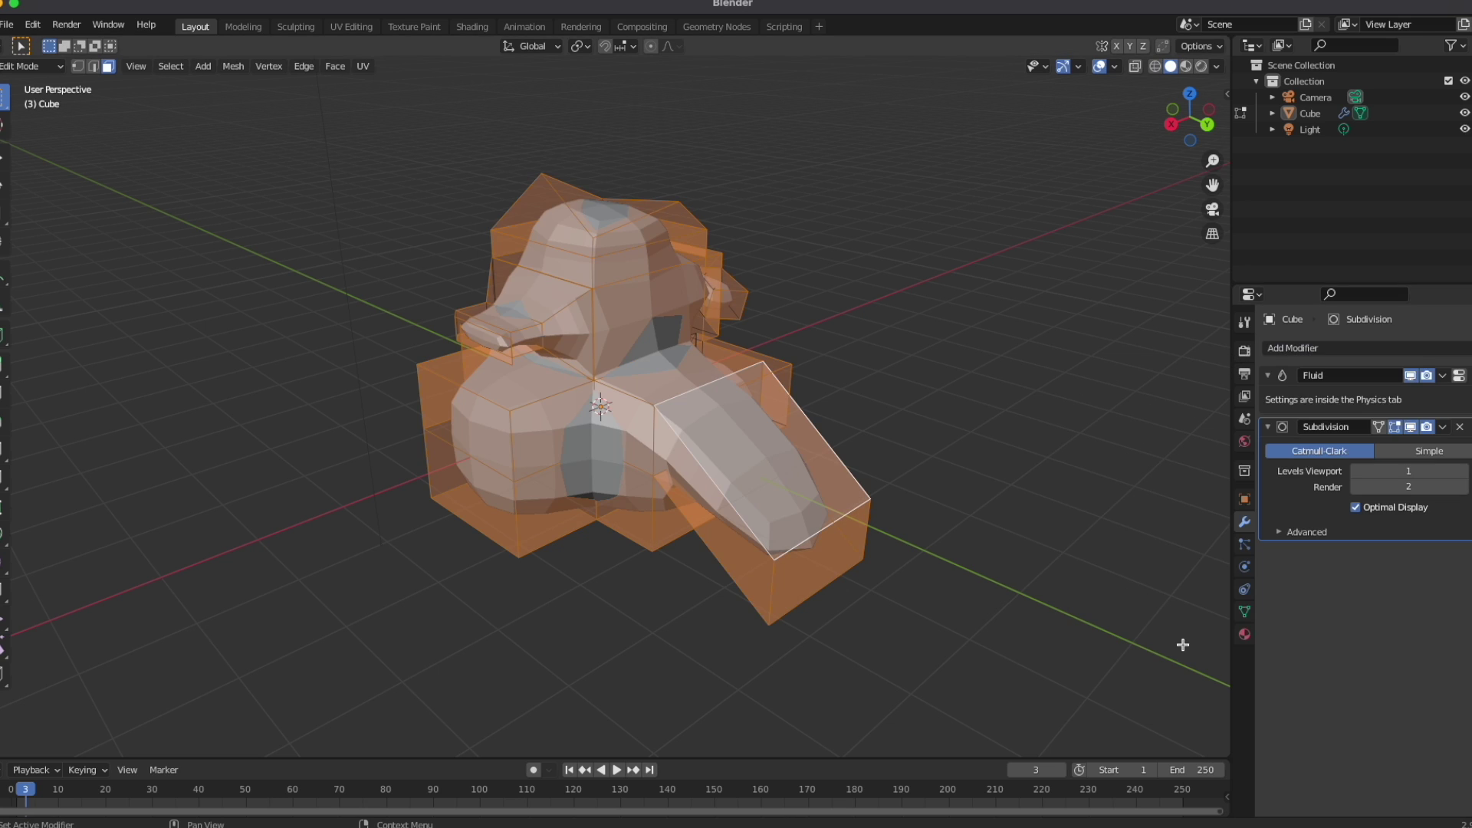
Select the end face of the thin arm, switch to vertex selection and extrude the selection outward with Extrude Region
right_click(1034, 412)
middle_click_drag(1180, 415, 948, 283)
left_click(949, 283)
middle_click_drag(998, 457, 840, 448)
left_click(361, 280)
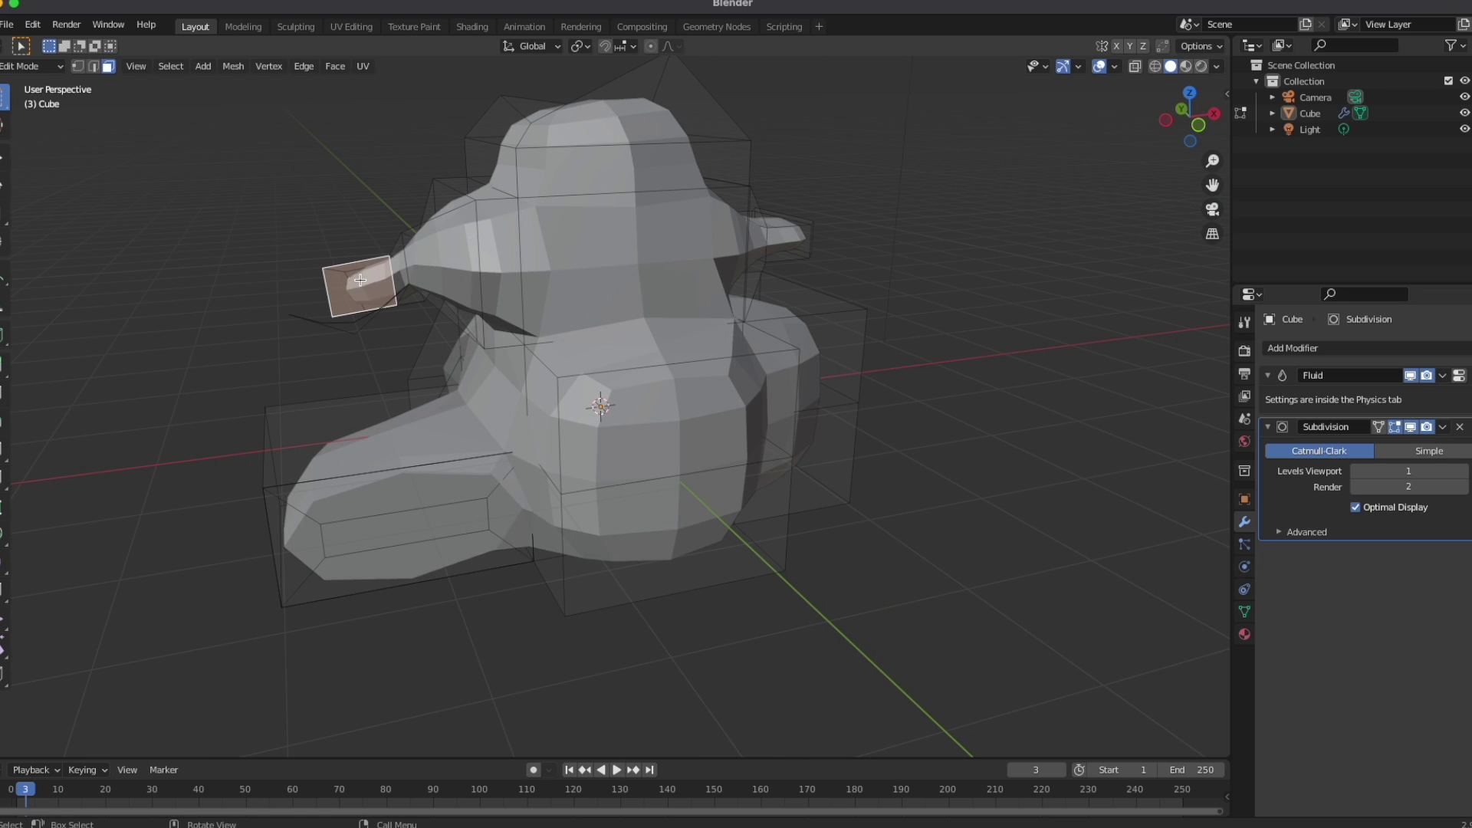
left_click(17, 70)
left_click(19, 71)
left_click(93, 67)
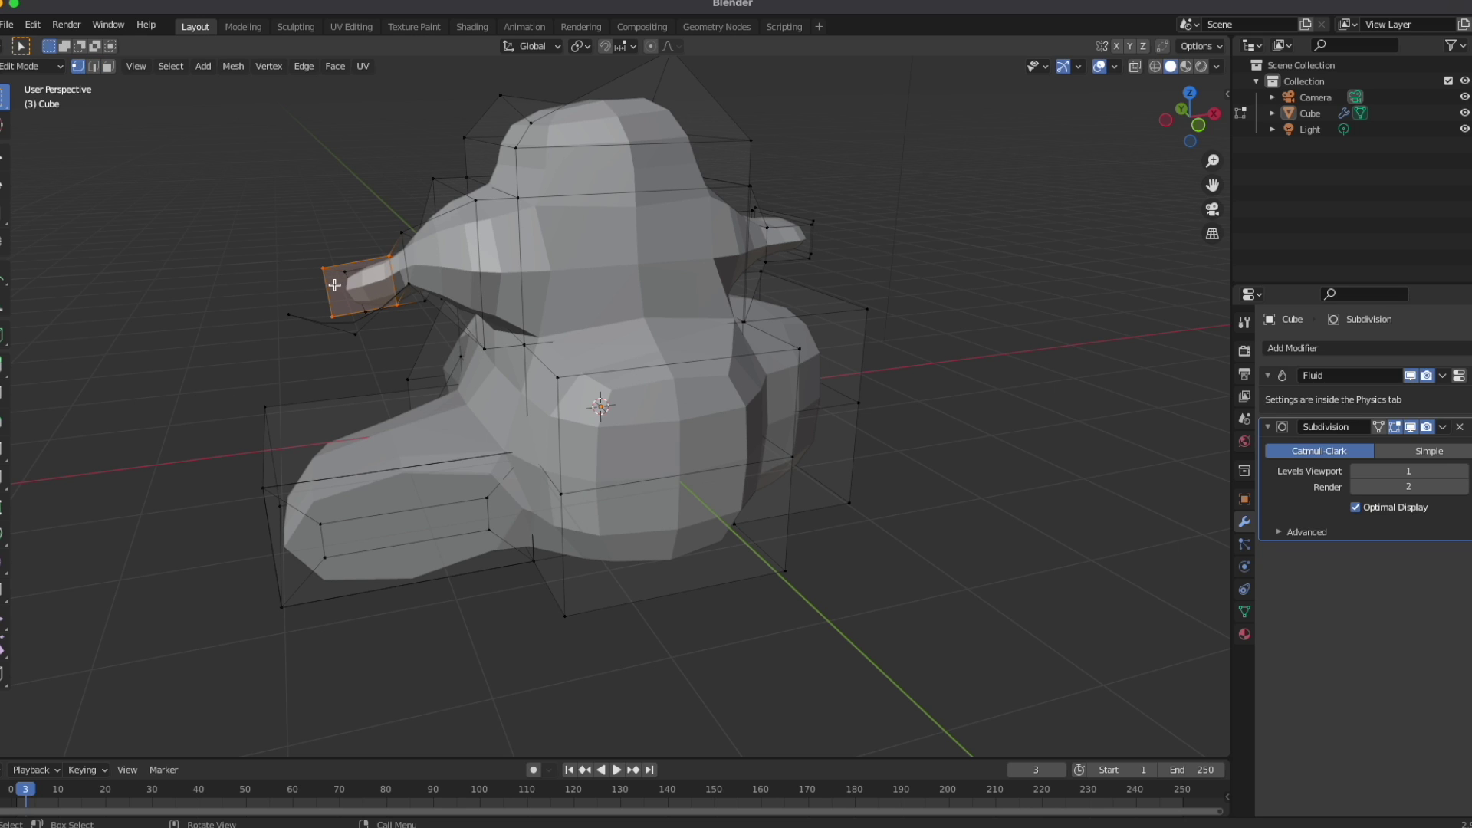
left_click(4, 365)
left_click_drag(345, 312, 272, 321)
Extrude the vertex at the top of the head upward into a pointed tip
left_click(902, 433)
middle_click_drag(903, 433, 846, 529)
middle_click_drag(513, 473, 635, 427)
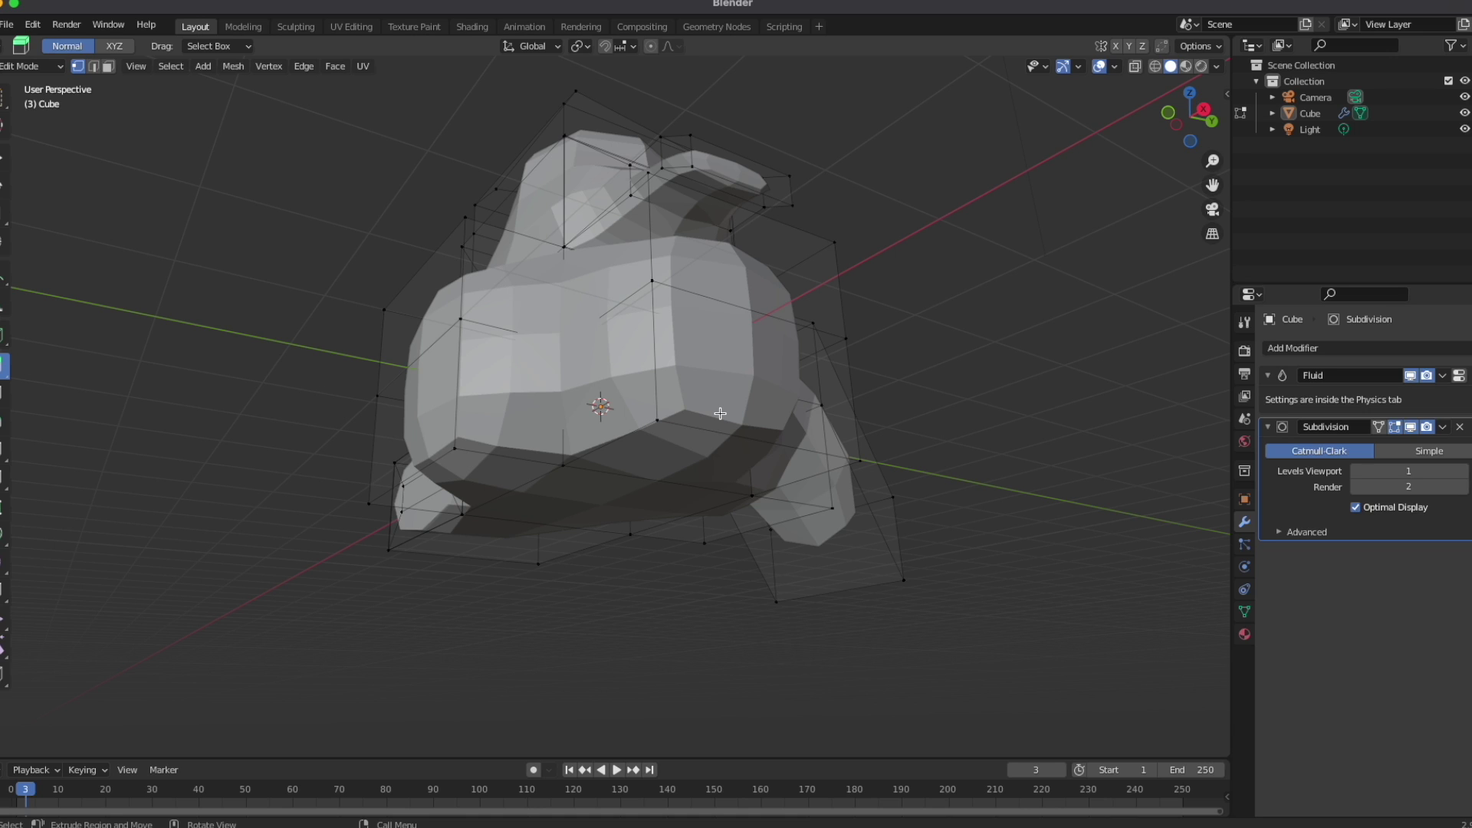
middle_click_drag(988, 294, 925, 430)
left_click(577, 170)
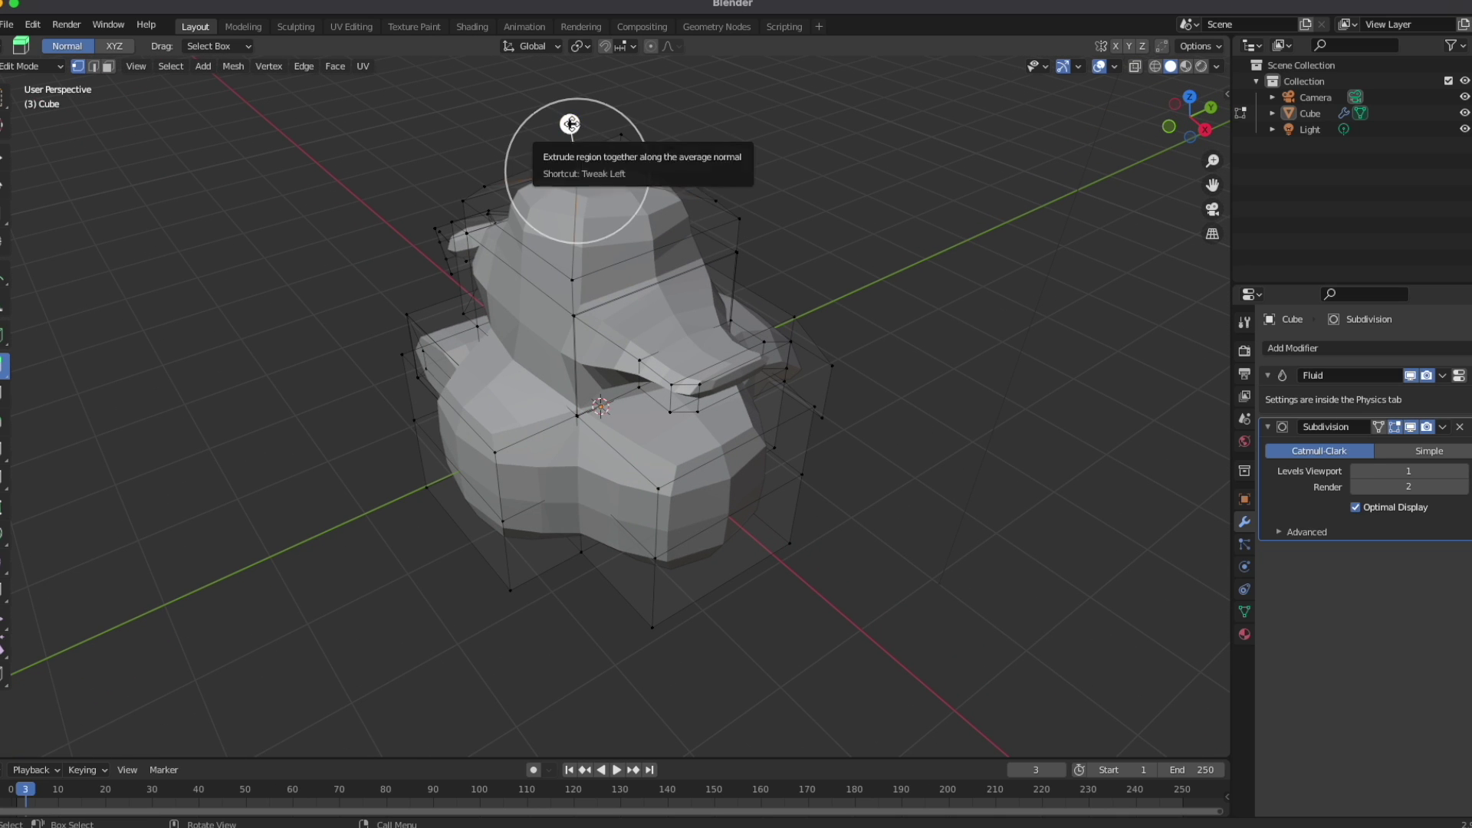
middle_click_drag(571, 111, 636, 328)
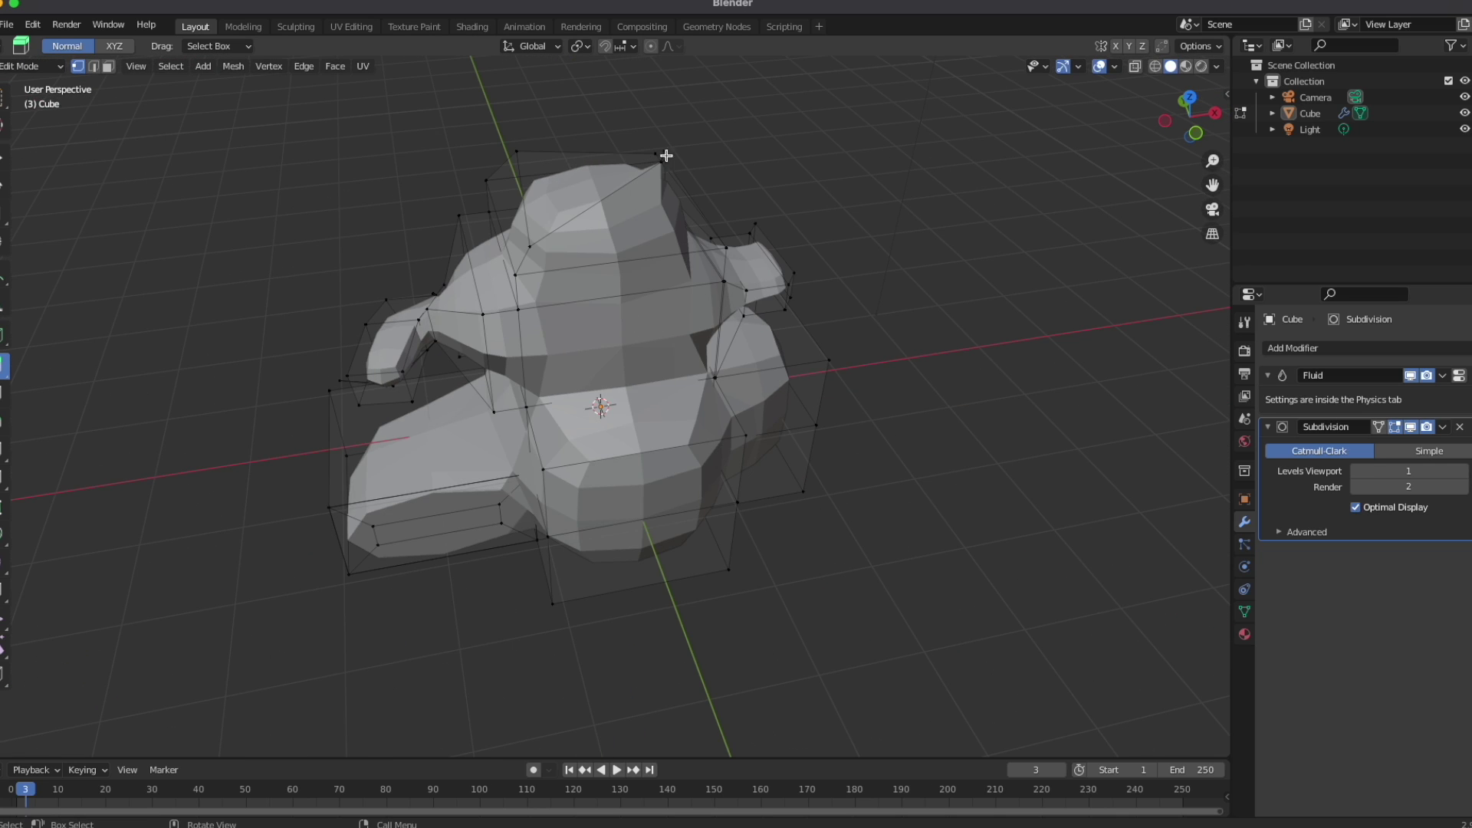
middle_click_drag(630, 431, 568, 418)
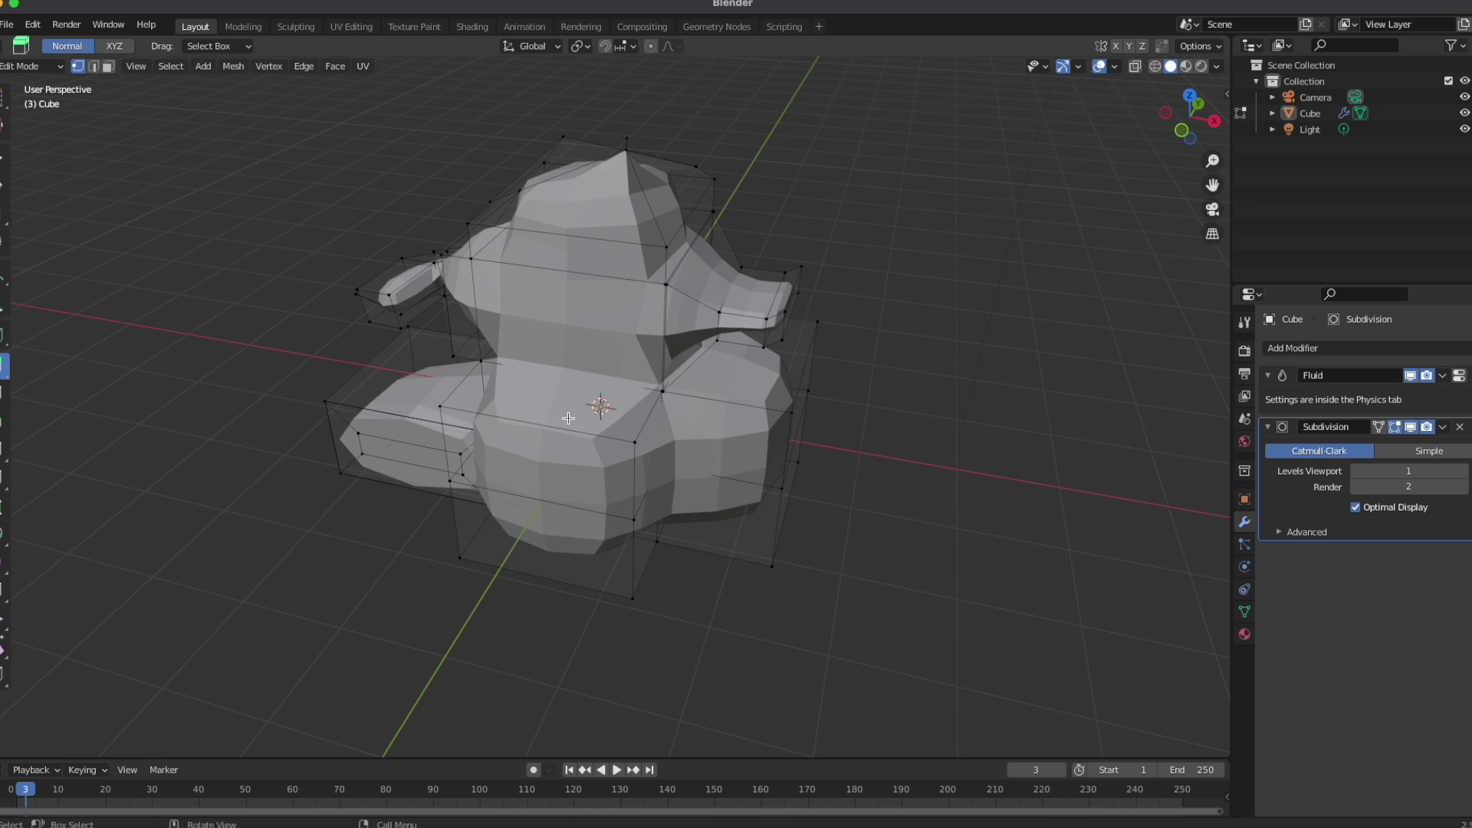
middle_click_drag(695, 223, 651, 184)
left_click(613, 155)
key("e")
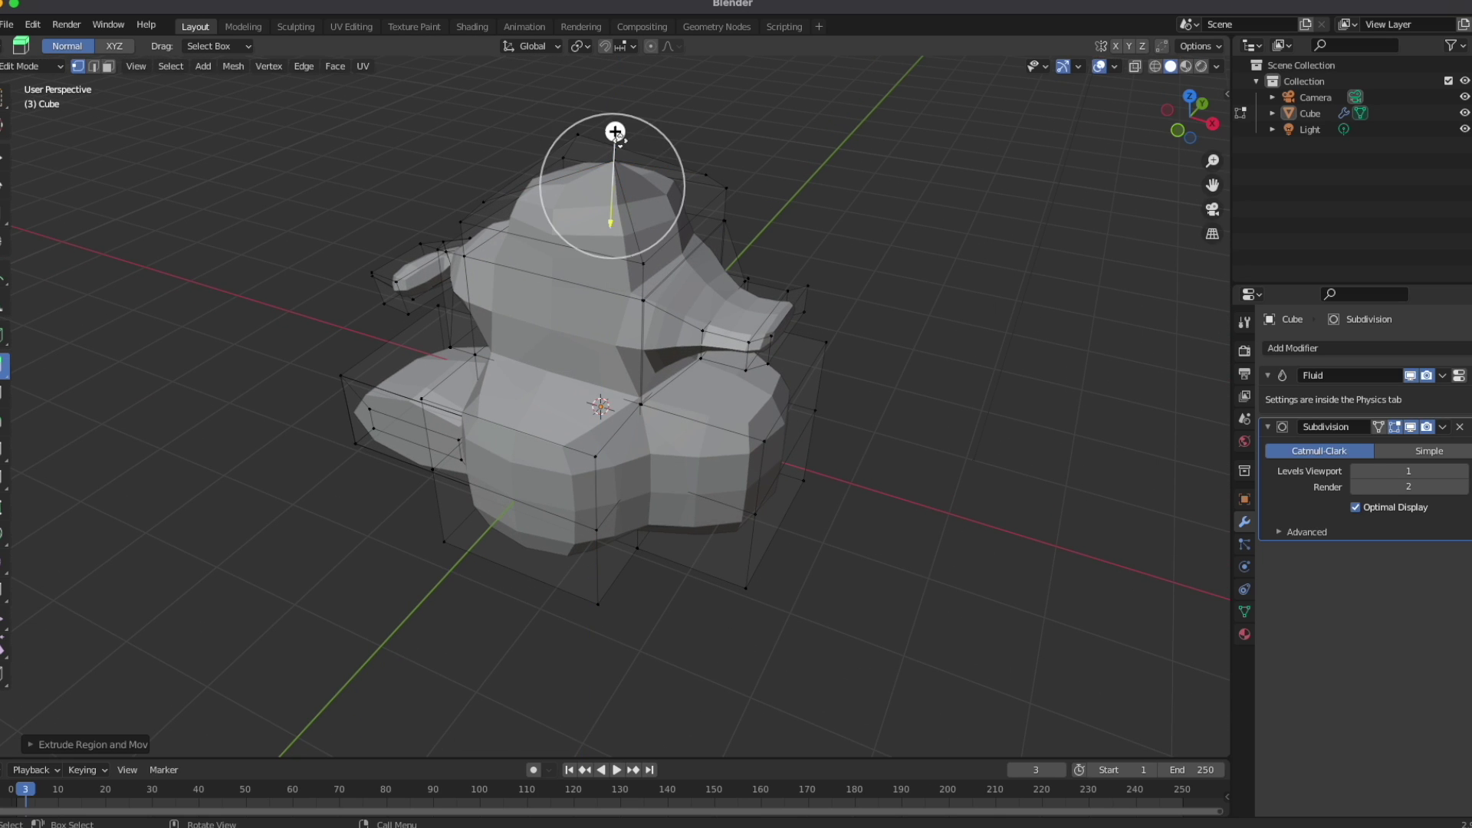
left_click_drag(594, 135, 594, 132)
Try the Inset Faces tool on the front of the body
middle_click_drag(712, 277, 516, 249)
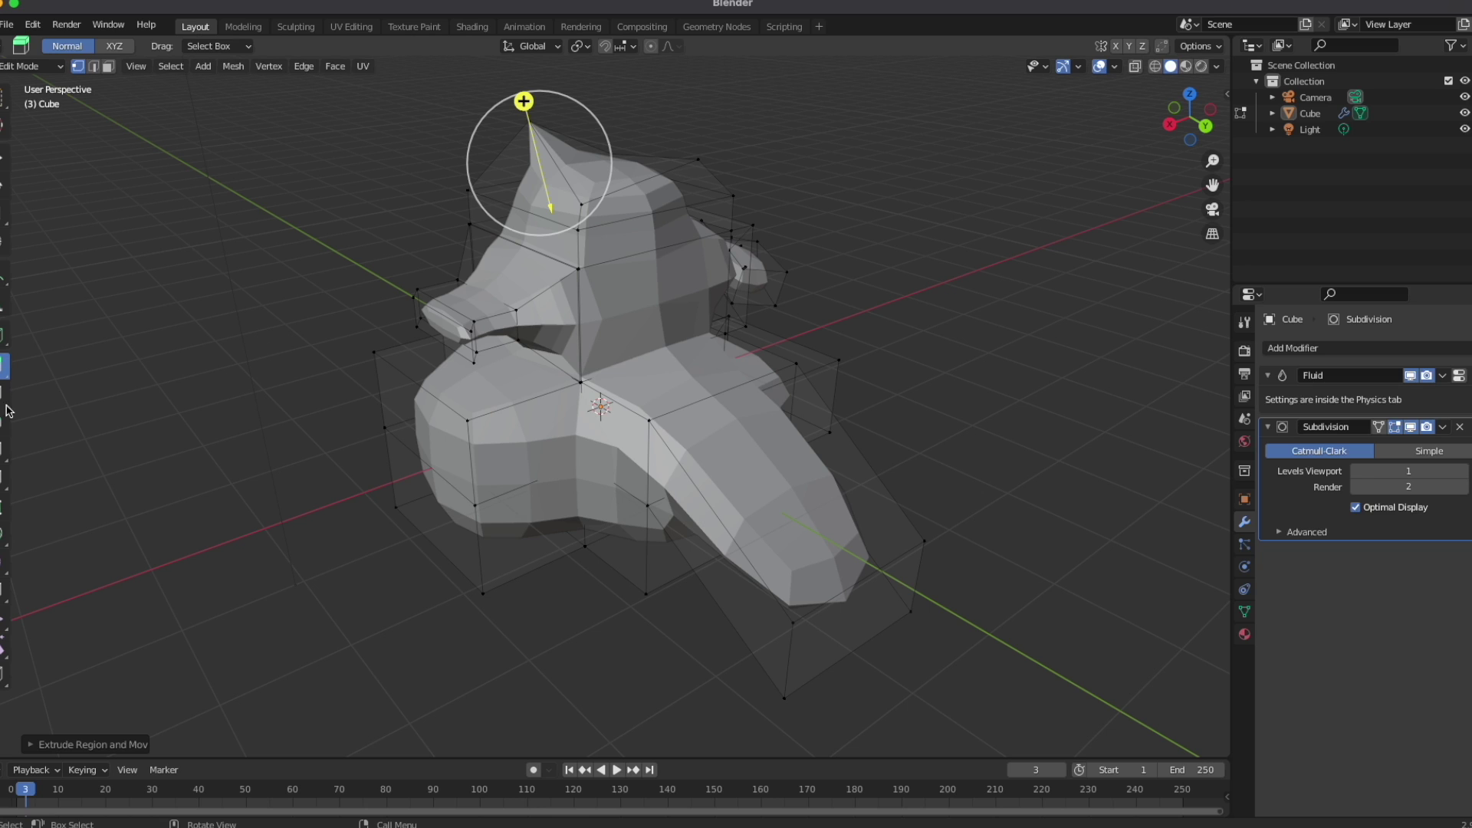
left_click(5, 401)
left_click(667, 385)
left_click_drag(626, 391, 626, 375)
middle_click_drag(727, 397, 599, 407)
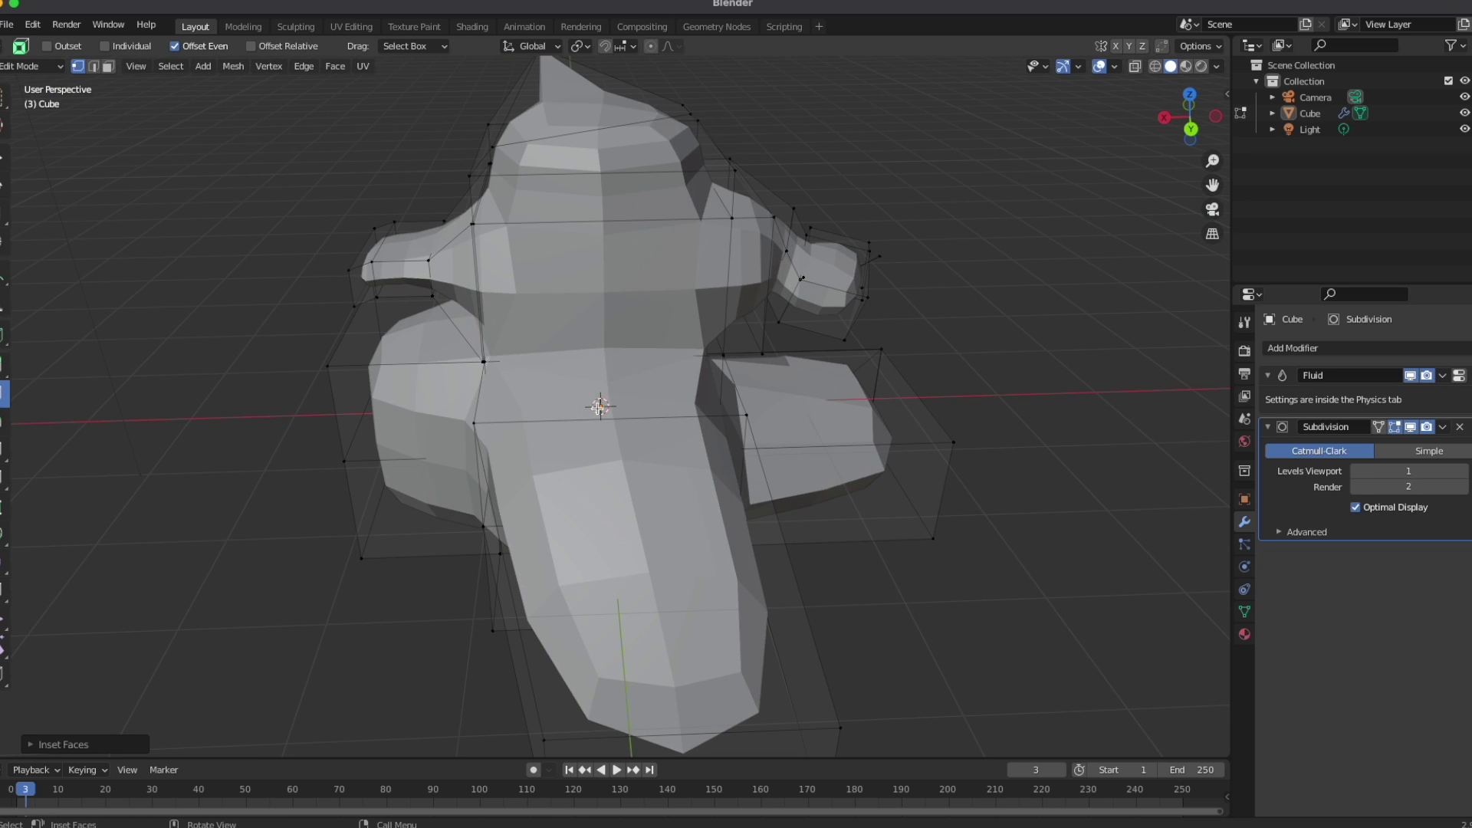
Switch to face selection and extrude the upper face of the large front limb outward
left_click(32, 362)
left_click(554, 378)
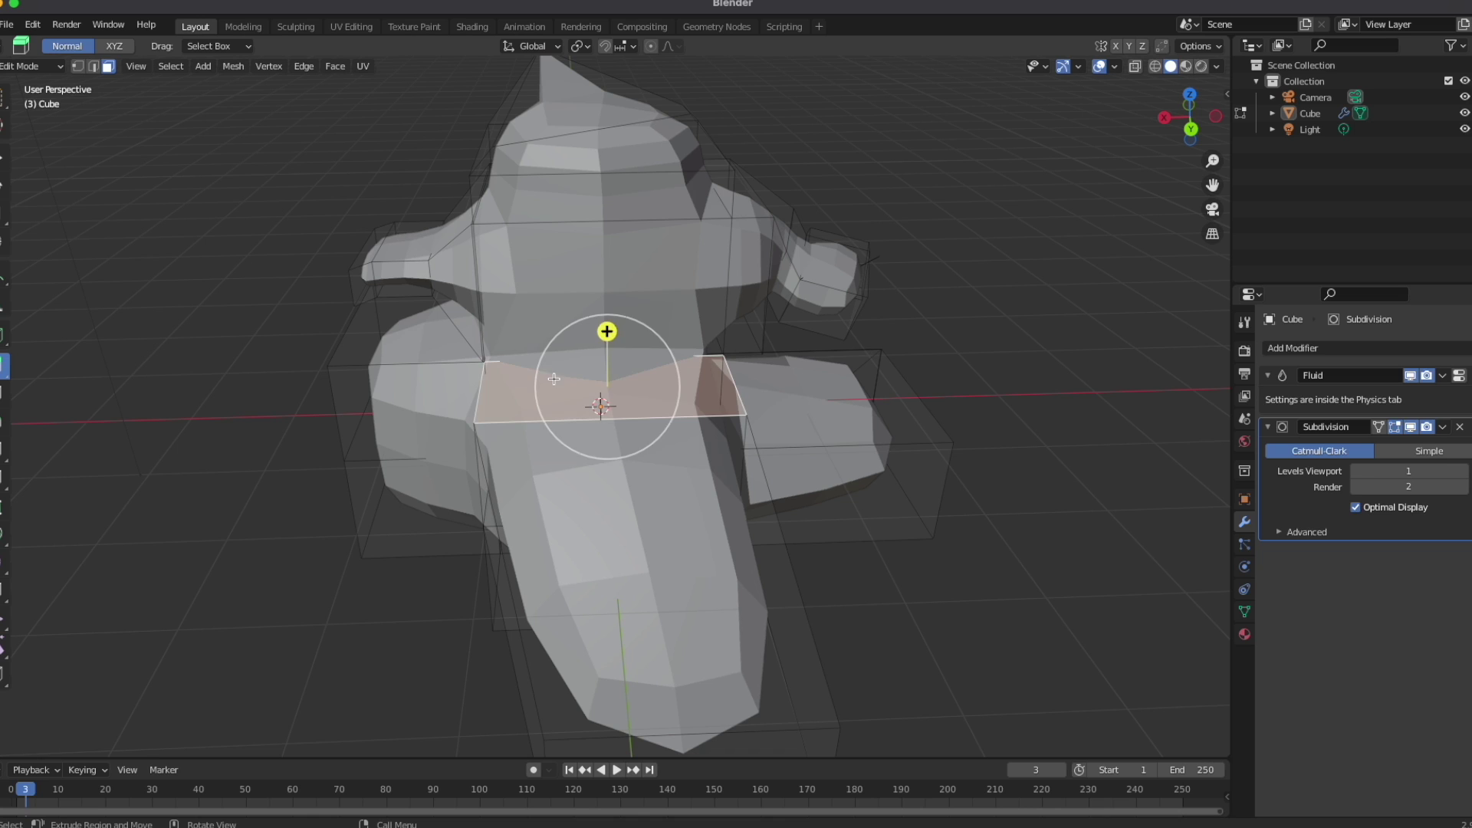
left_click(633, 499)
left_click_drag(650, 563, 707, 543)
left_click(707, 542)
middle_click_drag(707, 542, 301, 393)
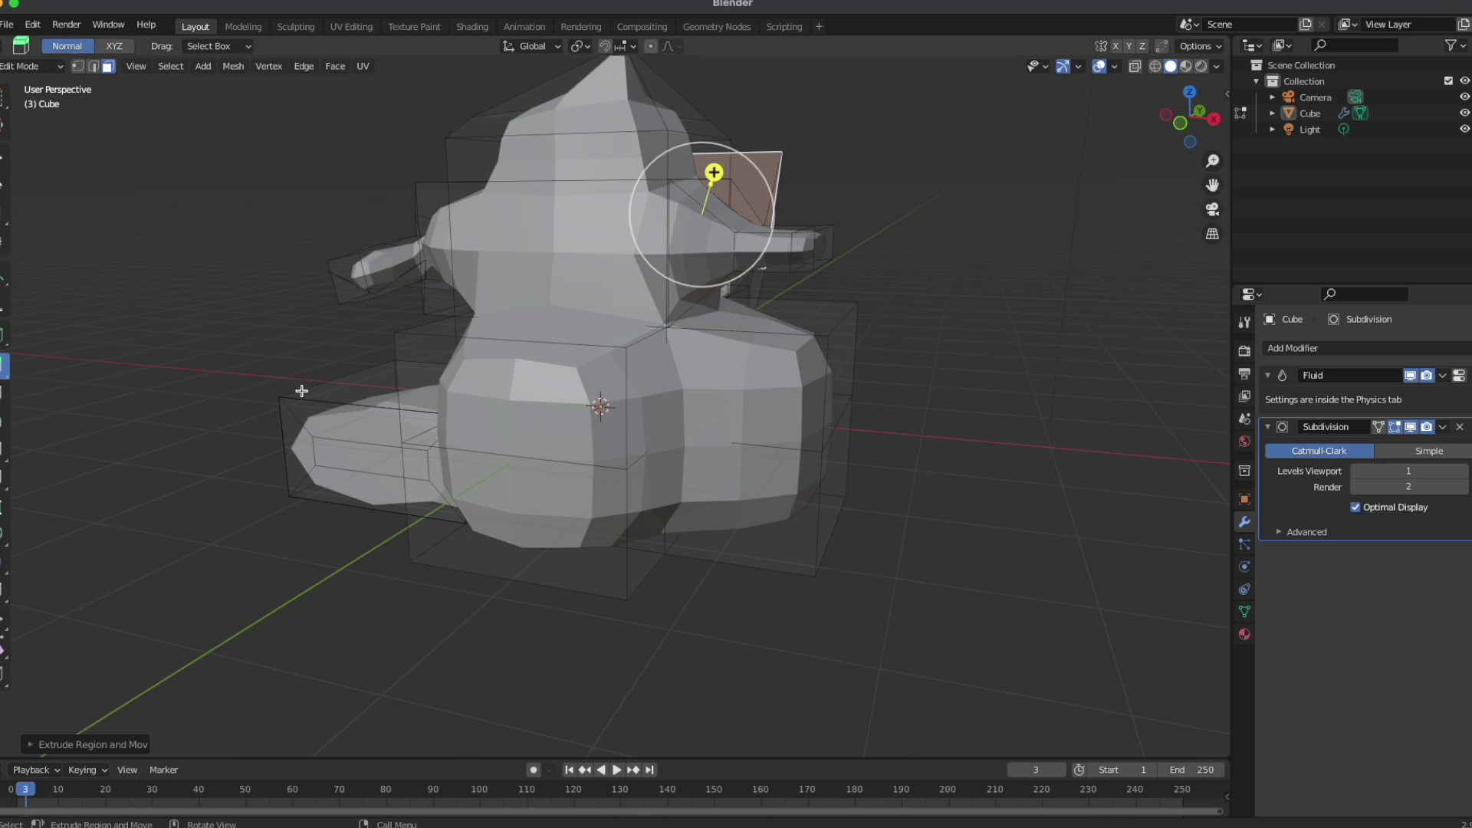
Extrude the rear face of the body outward into a long limb
left_click(513, 425)
left_click_drag(476, 412, 325, 494)
middle_click_drag(325, 495, 989, 480)
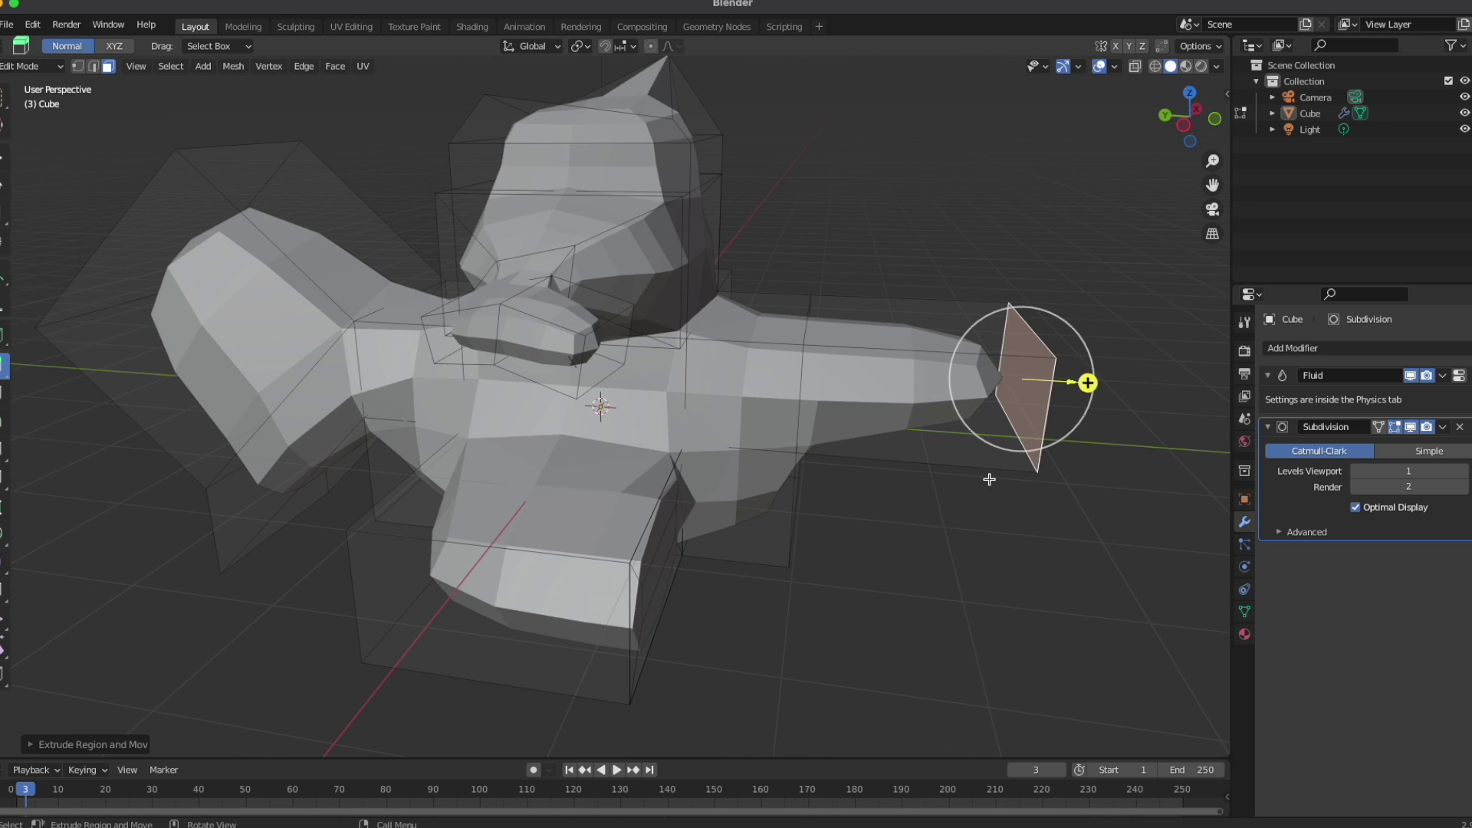
Extrude further faces of the side leg and lower body outward to thicken the limbs
left_click(585, 550)
left_click_drag(468, 650, 451, 673)
left_click(525, 498)
left_click_drag(524, 498, 485, 469)
middle_click_drag(916, 519, 452, 532)
middle_click_drag(587, 471, 782, 486)
left_click(383, 446)
left_click_drag(299, 368, 257, 286)
Extrude the upper face of the side leg upward into a raised block
left_click(724, 477)
middle_click_drag(841, 485, 857, 427)
left_click_drag(819, 369, 822, 336)
middle_click_drag(824, 521, 49, 529)
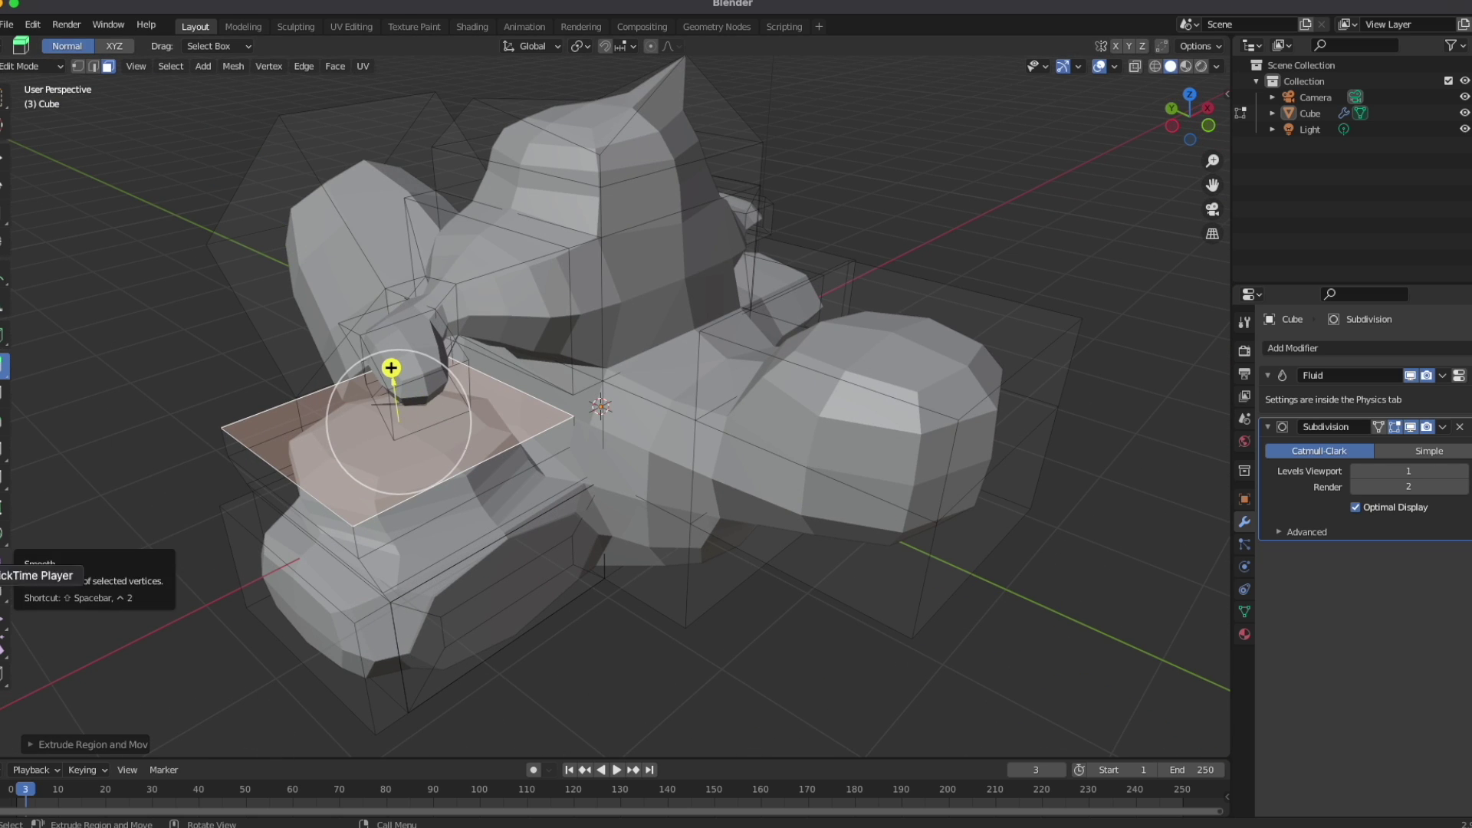
middle_click_drag(341, 467, 349, 483)
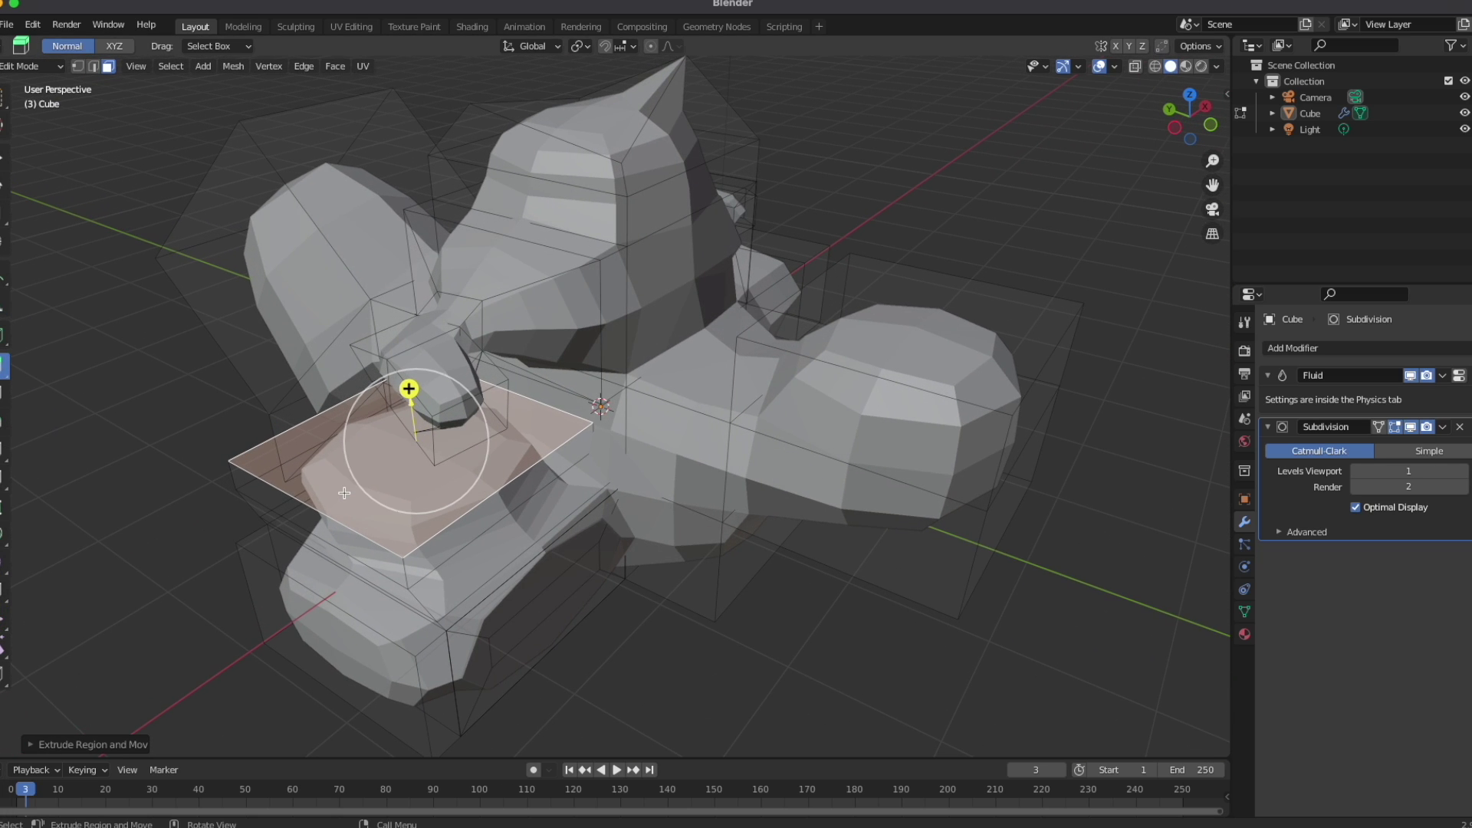
middle_click_drag(511, 509, 701, 576)
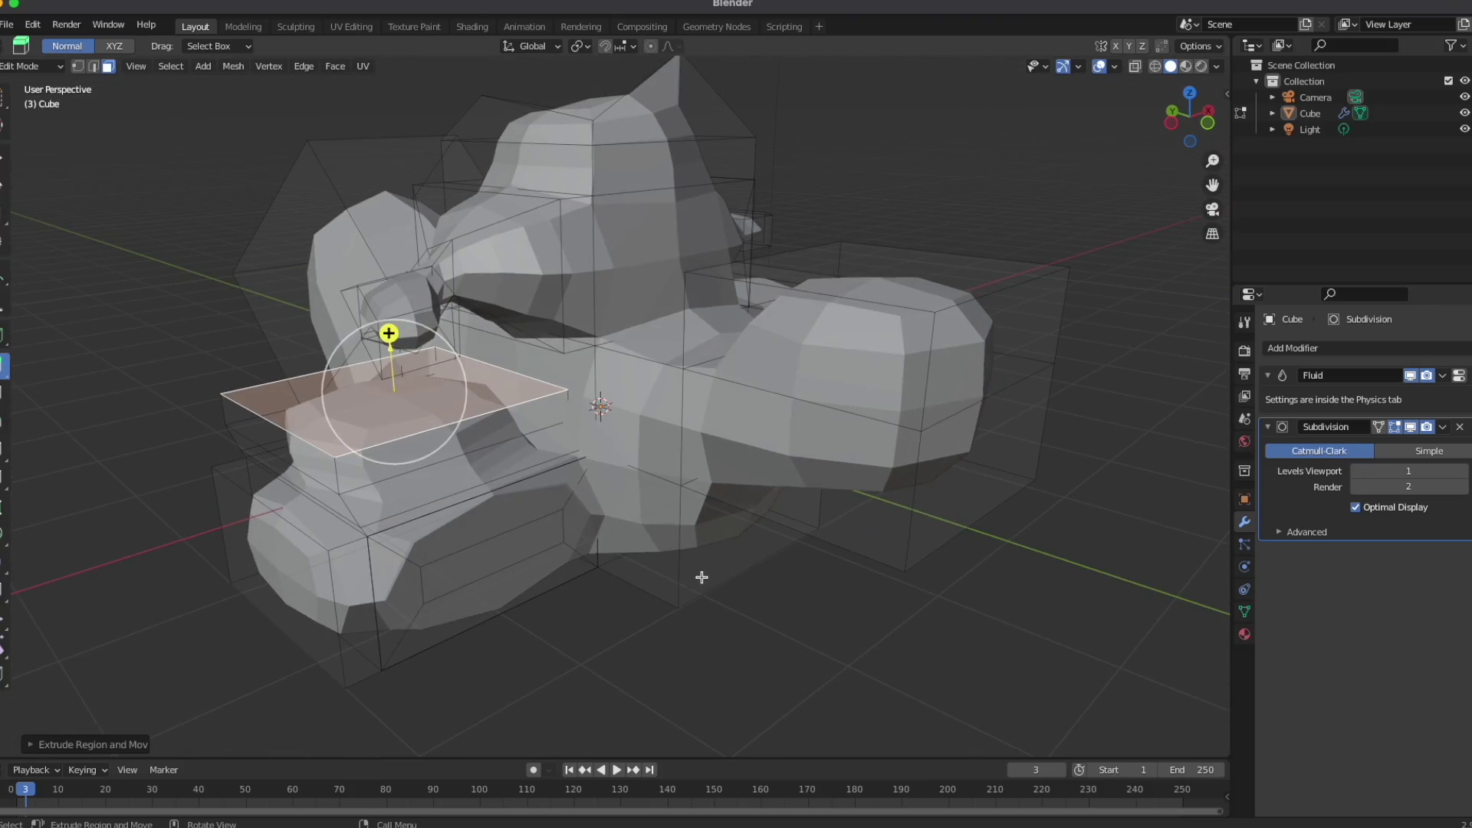
Return to the Select Box tool, clear the face selection and view the whole figure from another side
left_click(3, 97)
left_click(990, 679)
middle_click_drag(967, 512, 370, 439)
scroll(371, 439, "down", 2)
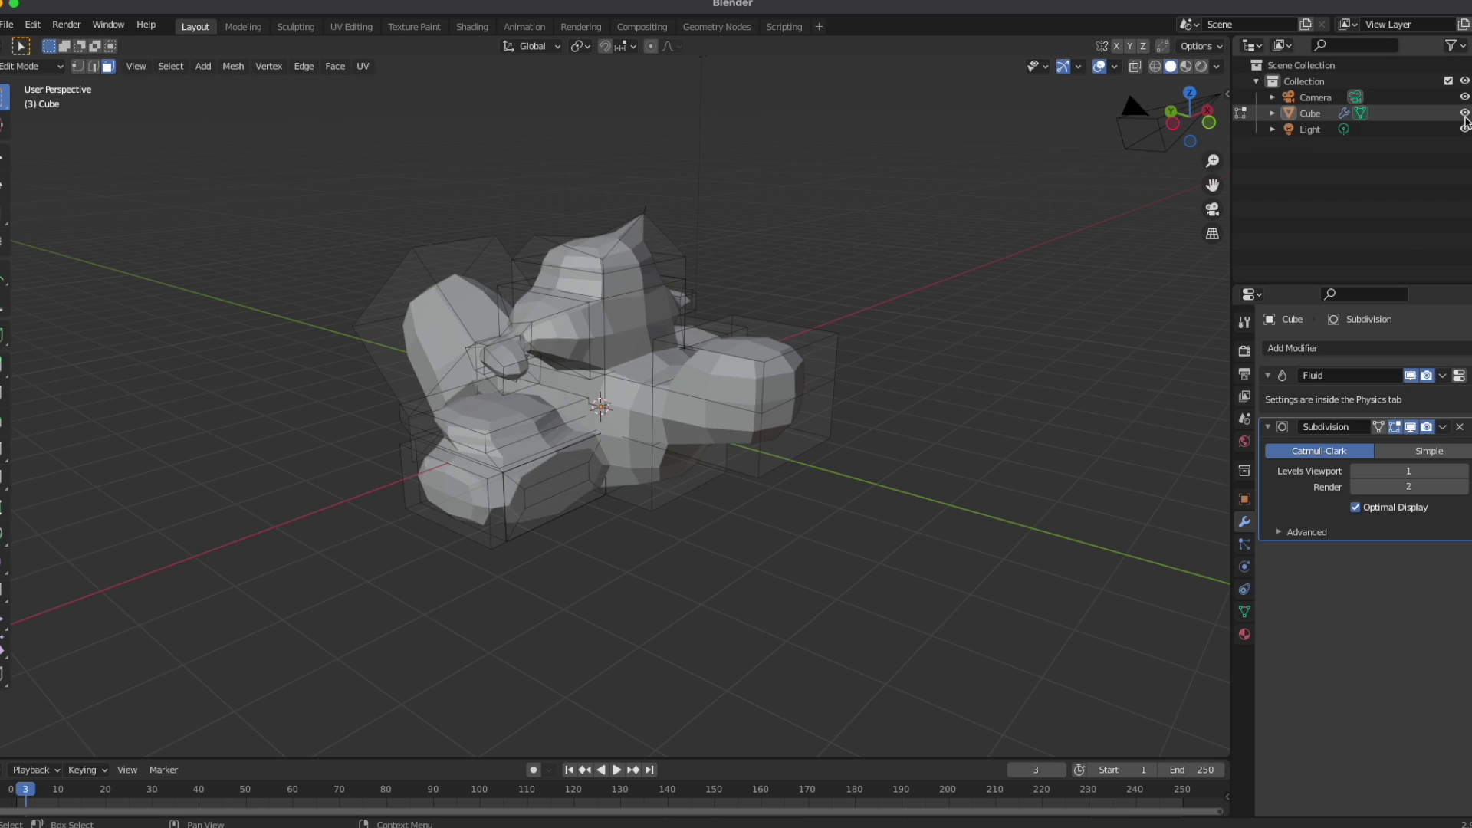
middle_click_drag(1150, 414, 736, 468)
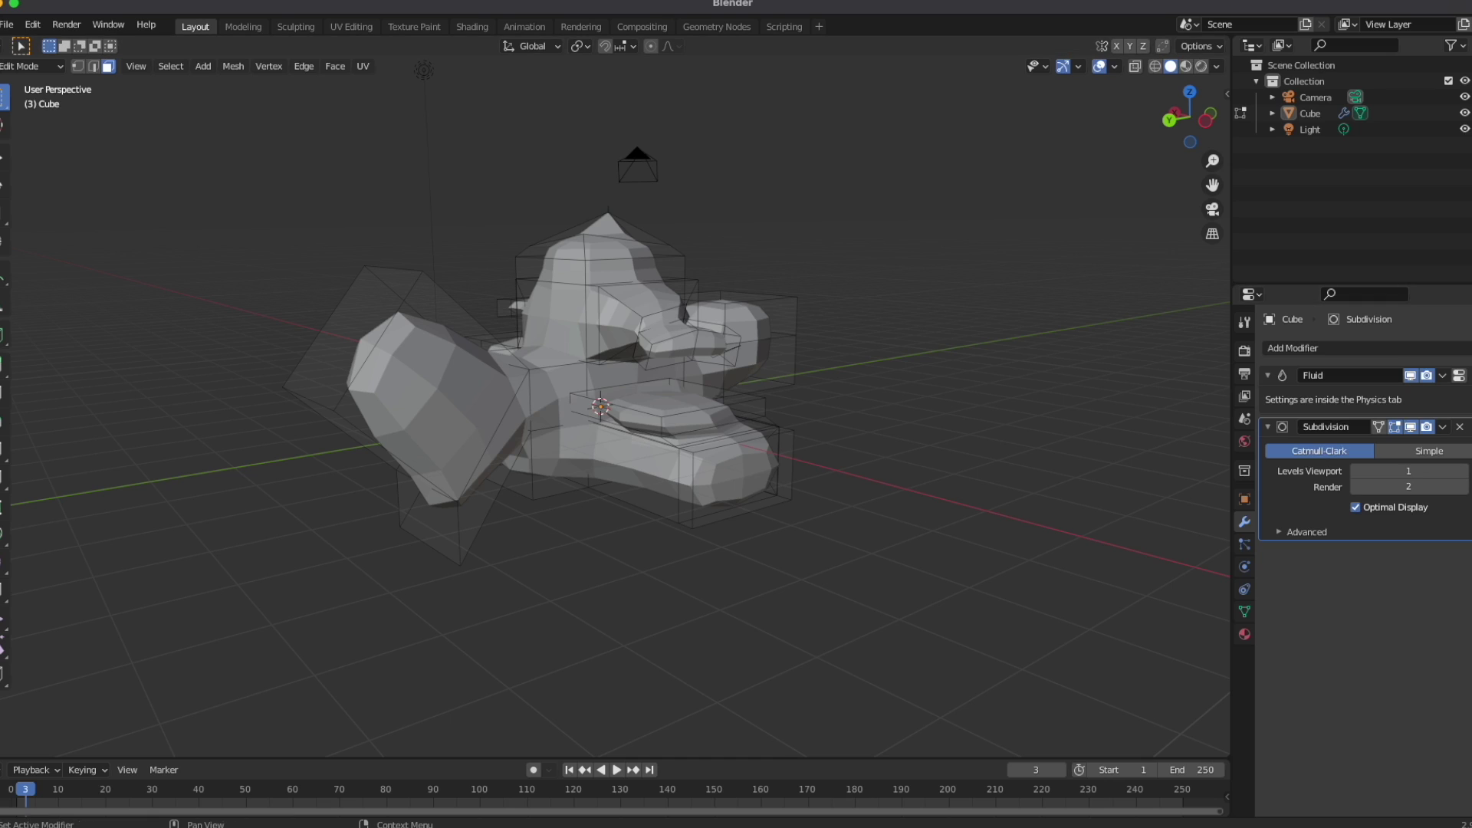